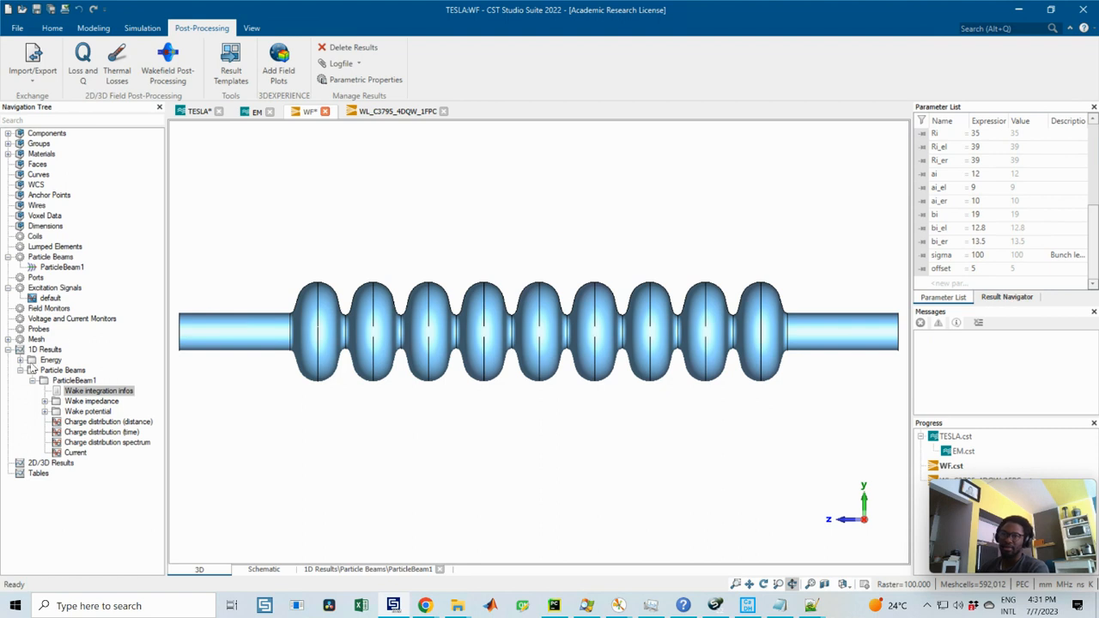
left_click(8, 349)
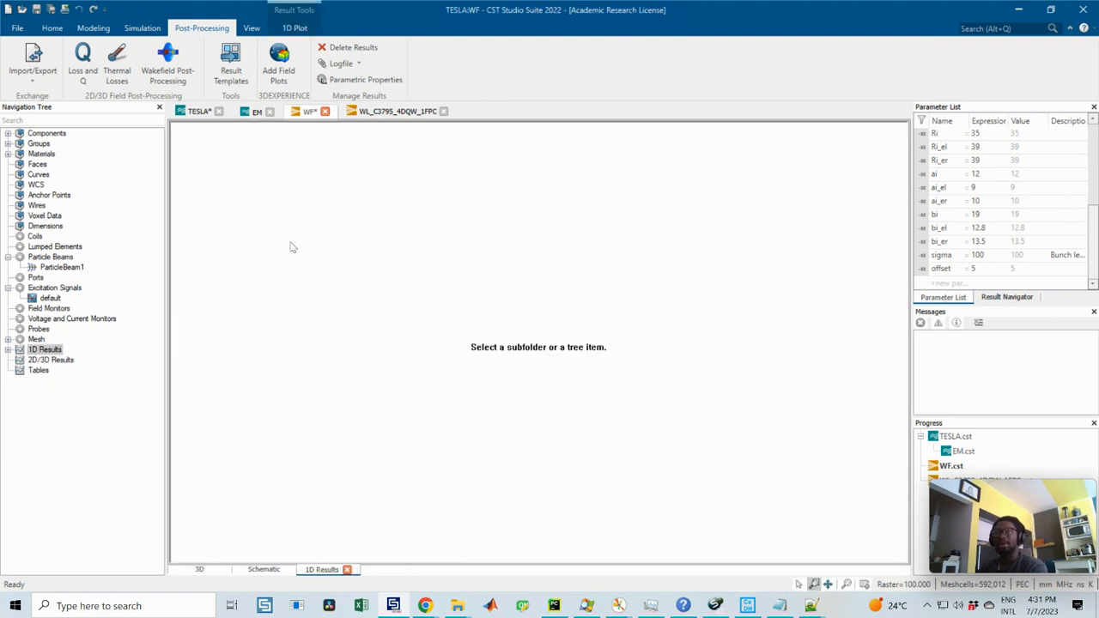
left_click(54, 29)
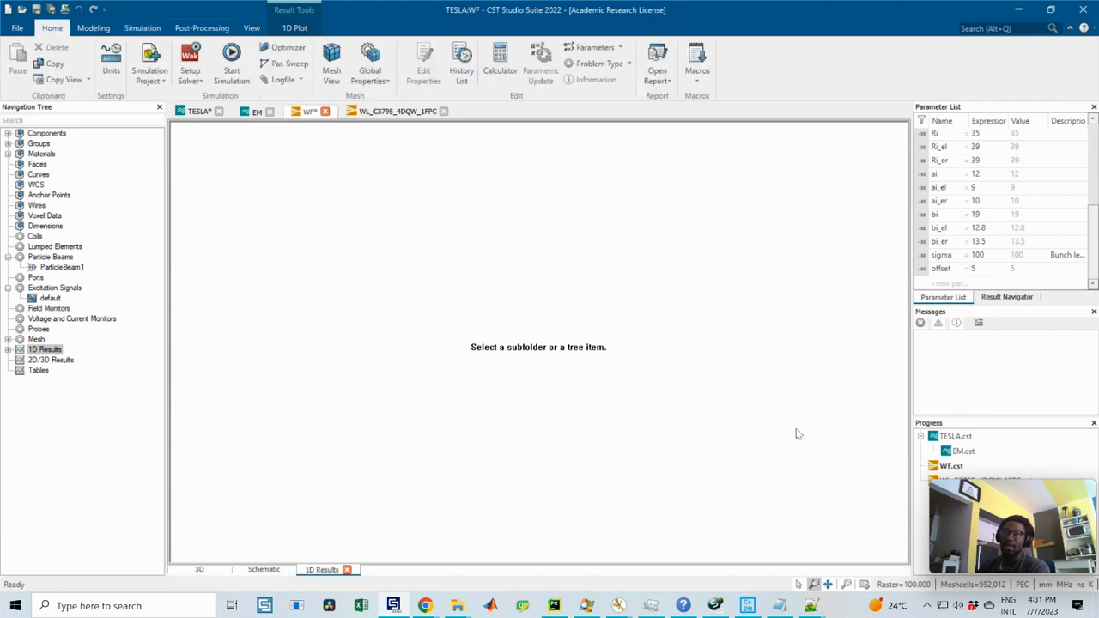
left_click(197, 571)
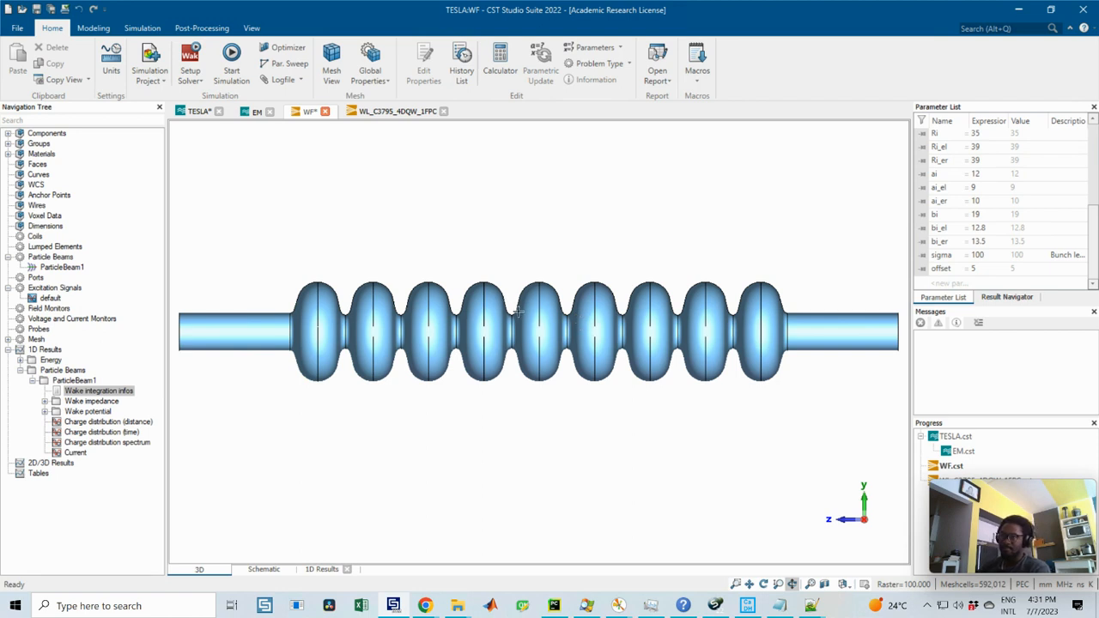
left_click_drag(516, 308, 515, 303)
scroll(998, 222, "up", 4)
scroll(998, 223, "down", 4)
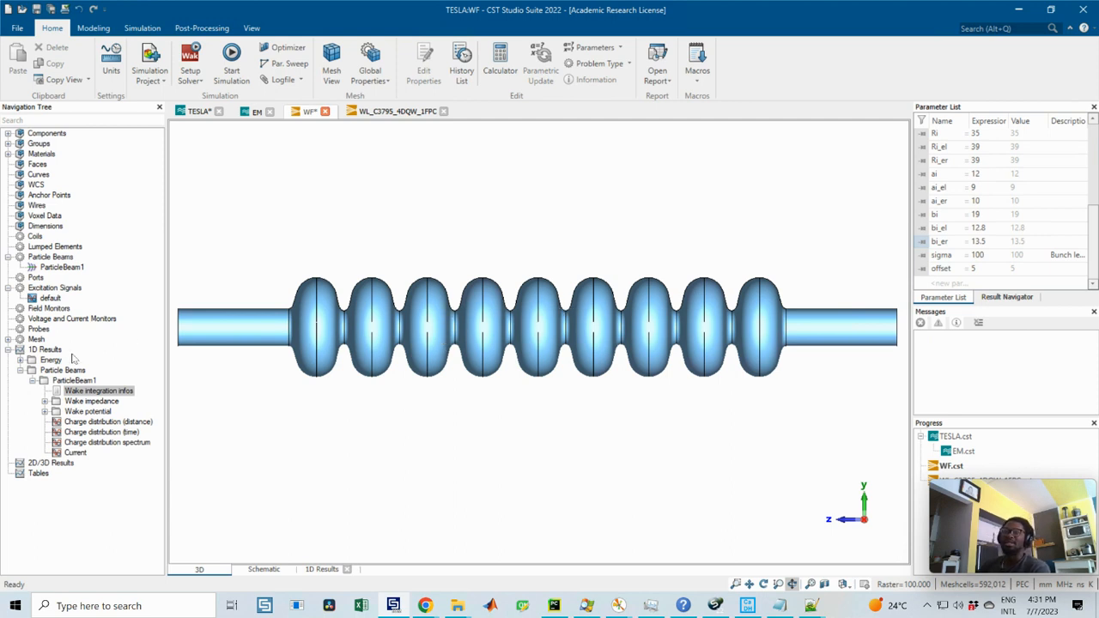
Step: Open the ParticleBeam1 definition and inspect its wakefield calculation settings, including the integration path's X-shift and Y-shift
left_click(20, 370)
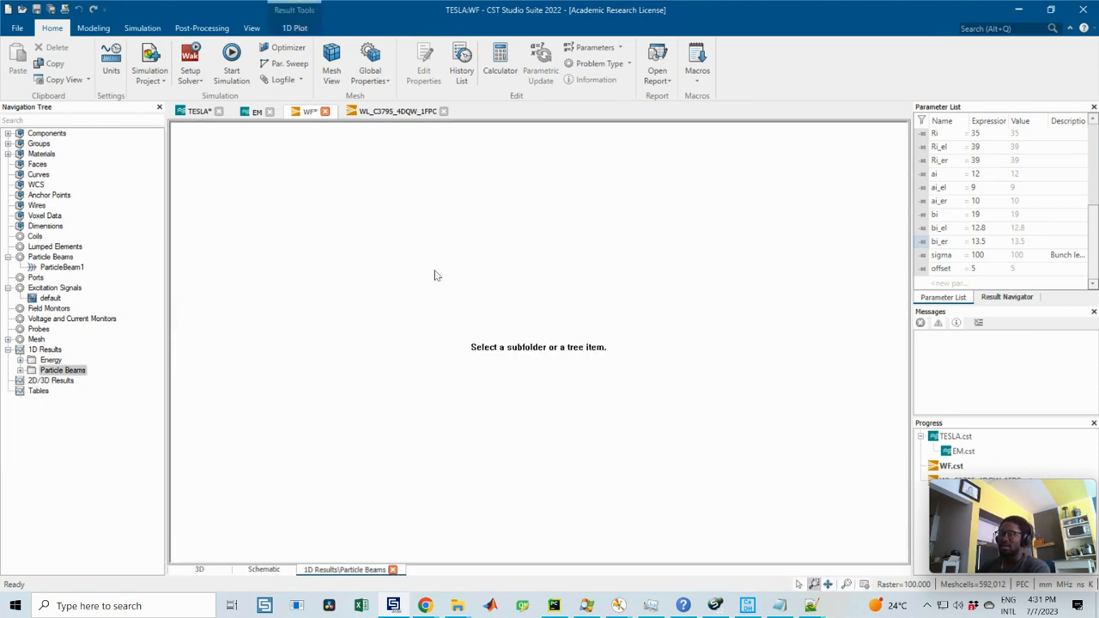
left_click(8, 289)
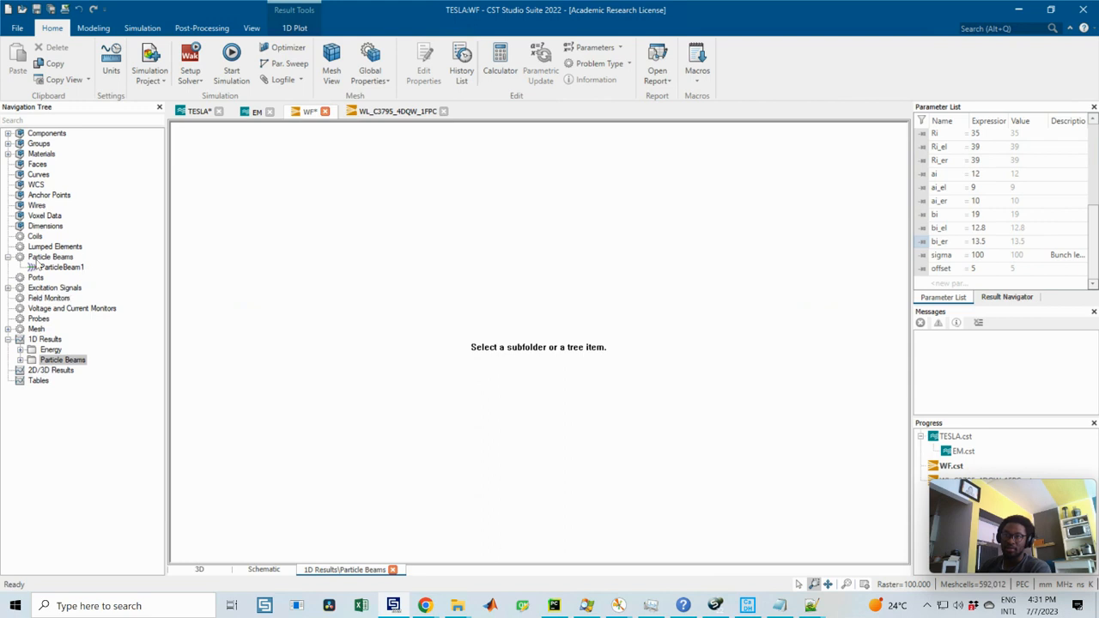
double_click(53, 269)
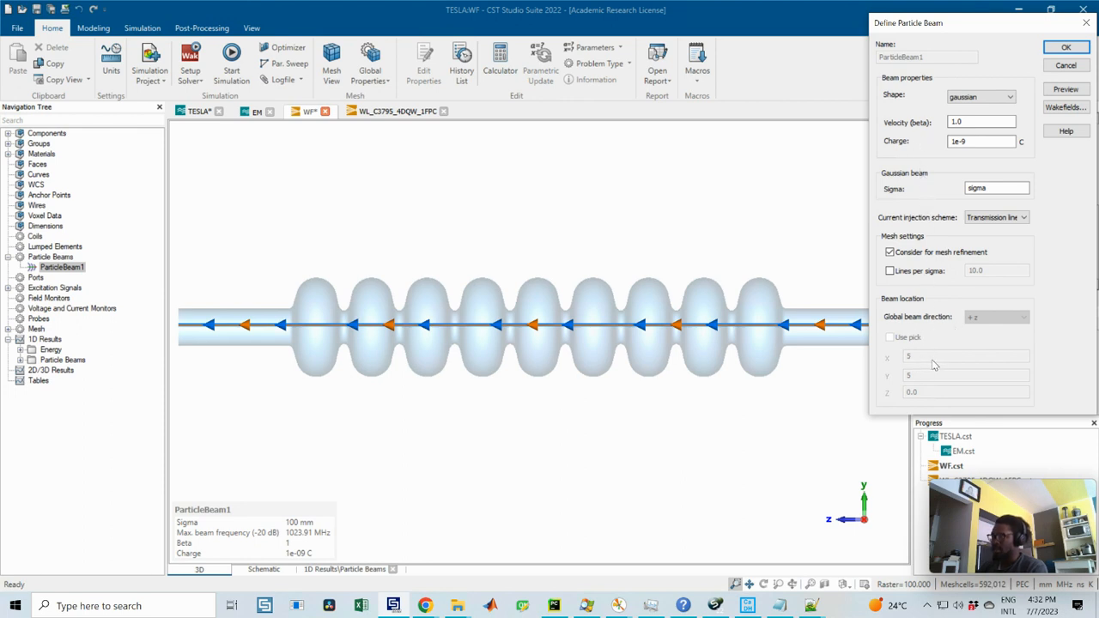
left_click(1055, 109)
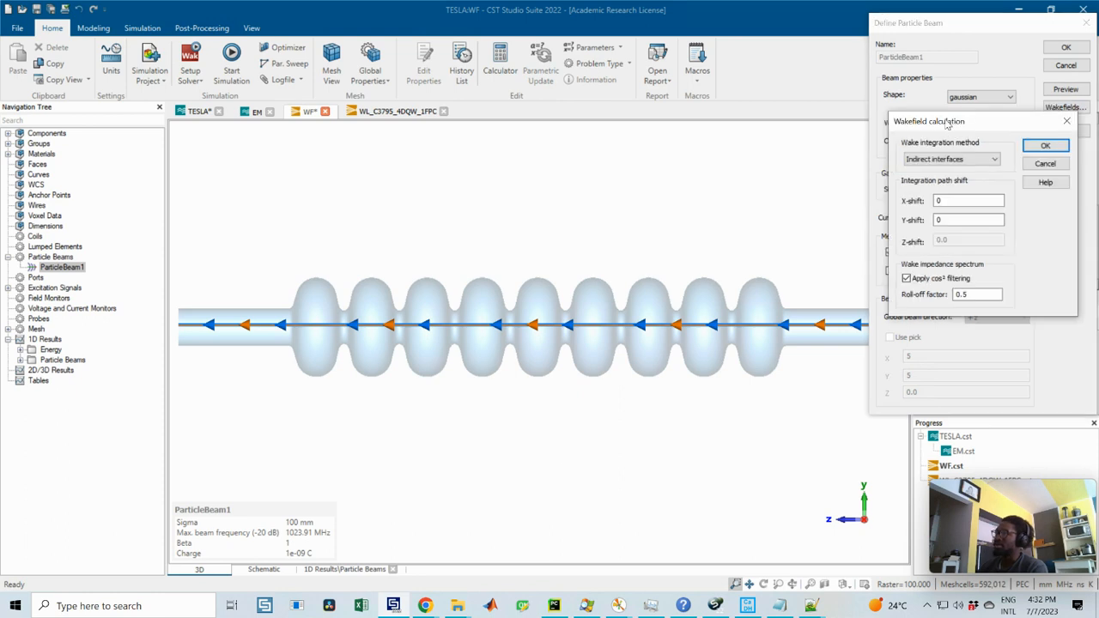
left_click_drag(951, 125, 797, 140)
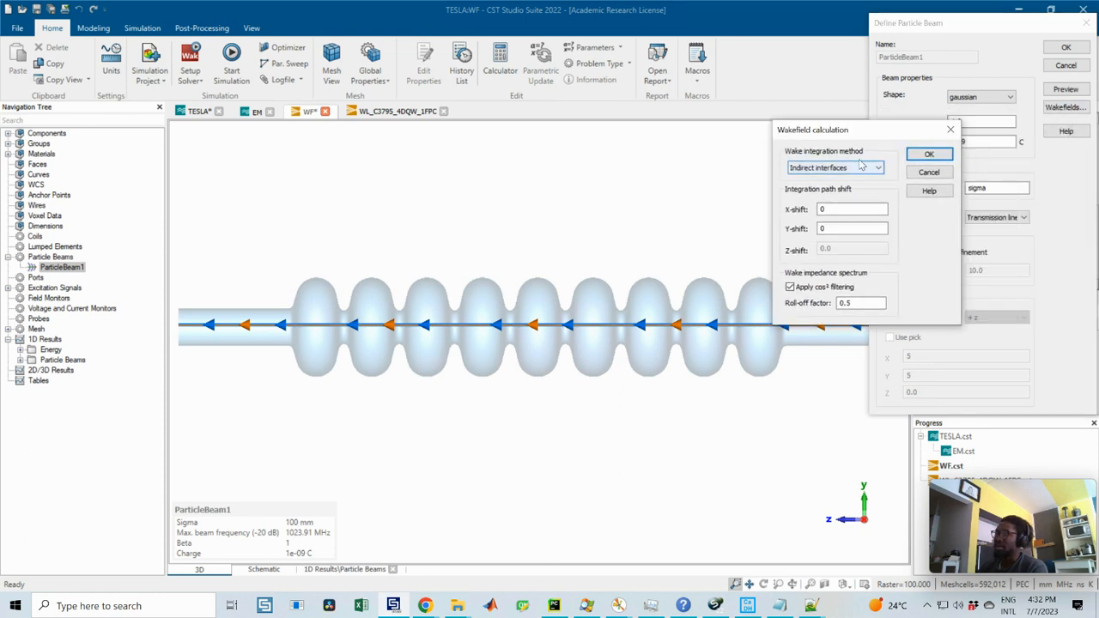
left_click(843, 208)
key("Tab")
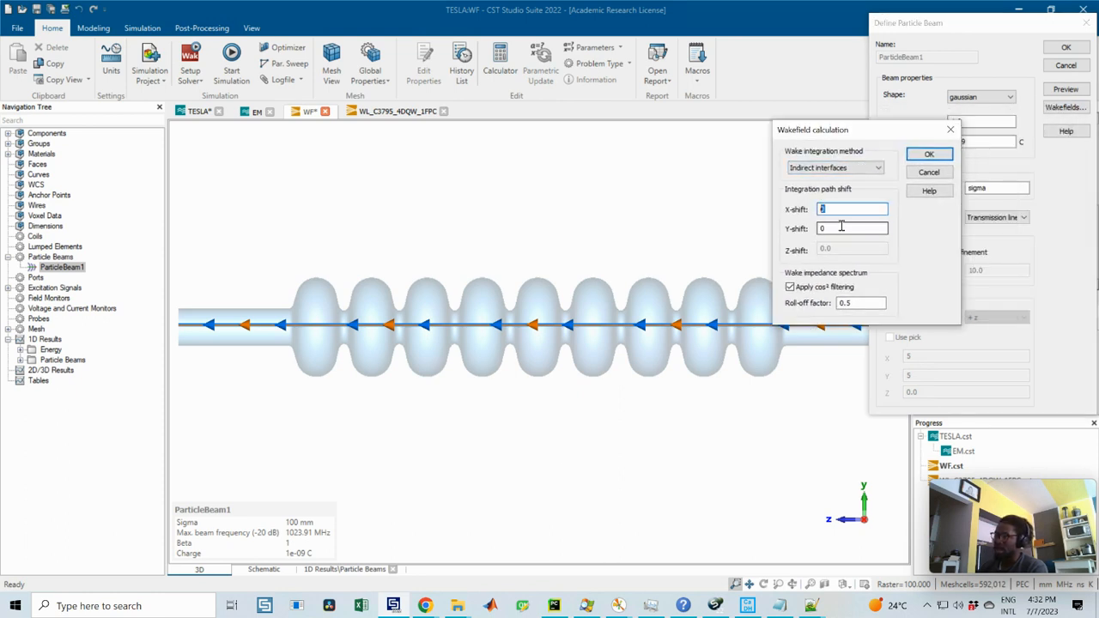
key("shift+Tab")
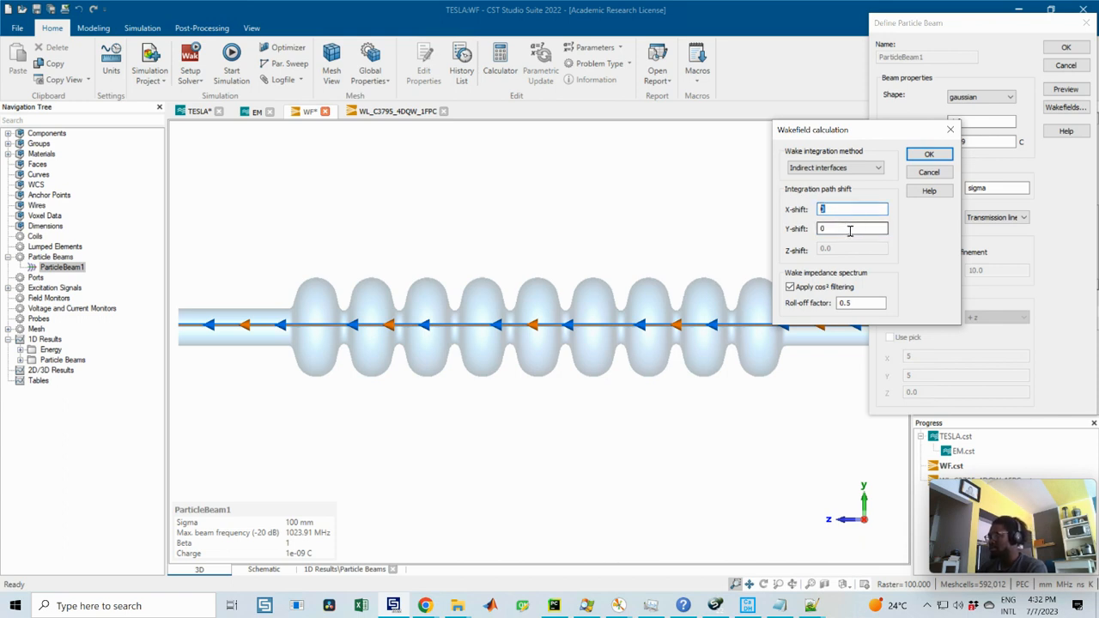
left_click_drag(839, 132, 757, 136)
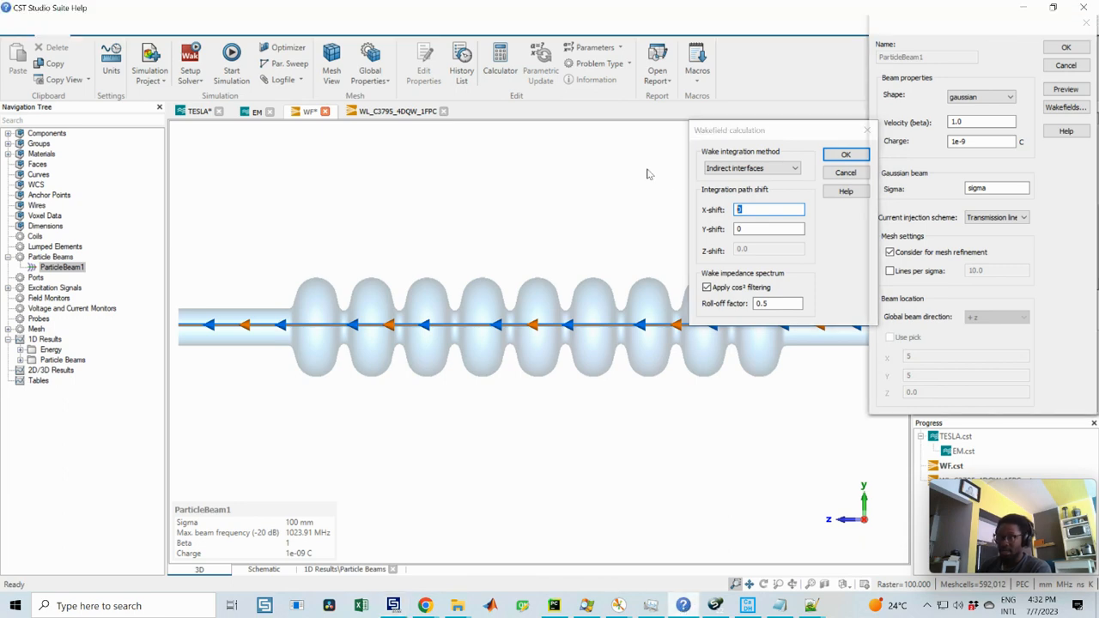
Step: Switch to CST Studio Suite Help and read the wake loss factor and kick factor formulas in the Wakefield Solver Overview
left_click(682, 605)
scroll(468, 285, "up", 4)
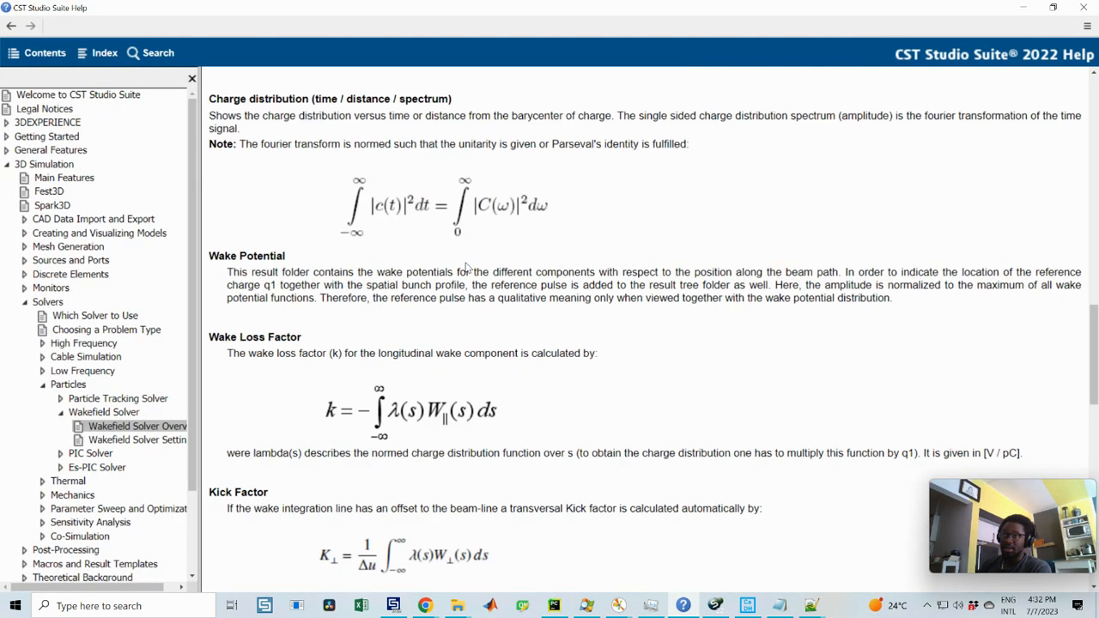
scroll(362, 421, "down", 2)
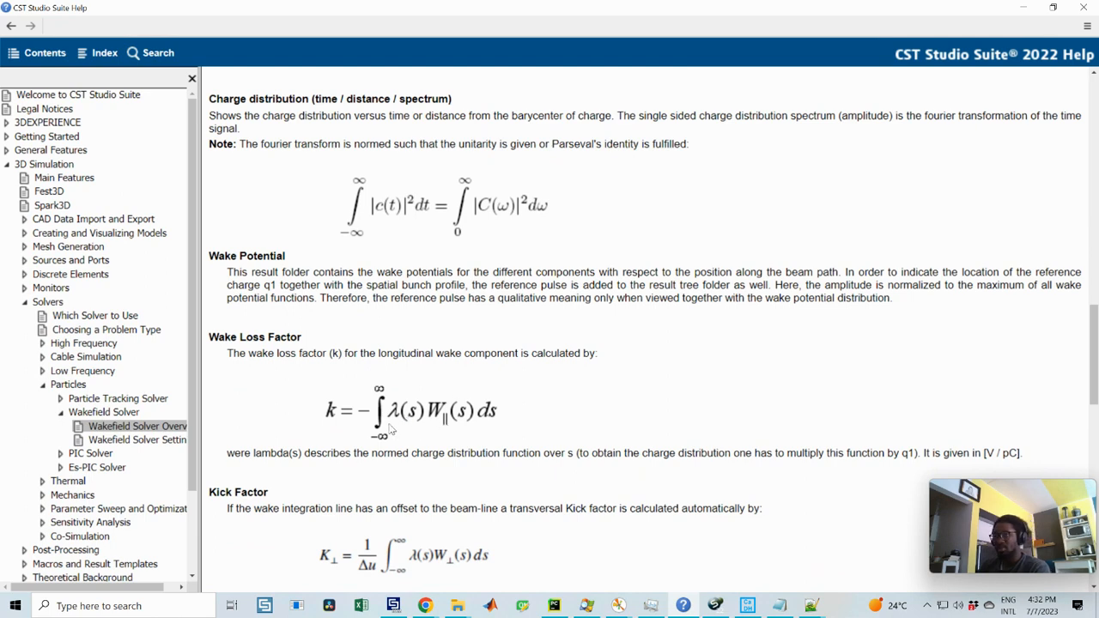
left_click(1023, 8)
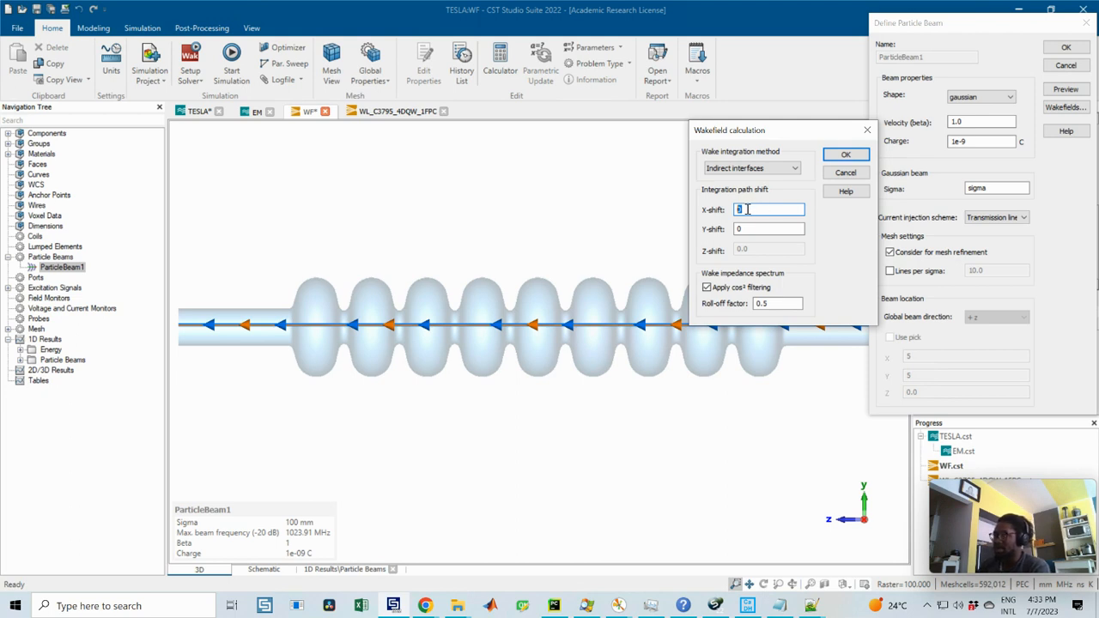
Step: Leave the wakefield settings and review the beam's sigma and charge, closing the beam definition without edits
left_click(866, 129)
left_click_drag(987, 24, 856, 72)
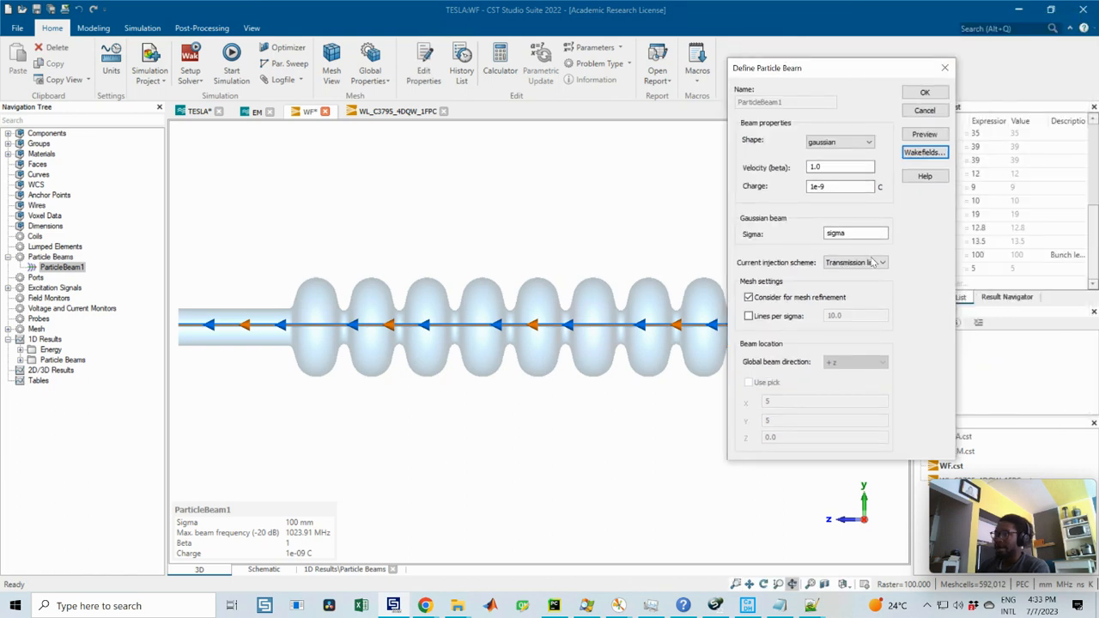
double_click(850, 232)
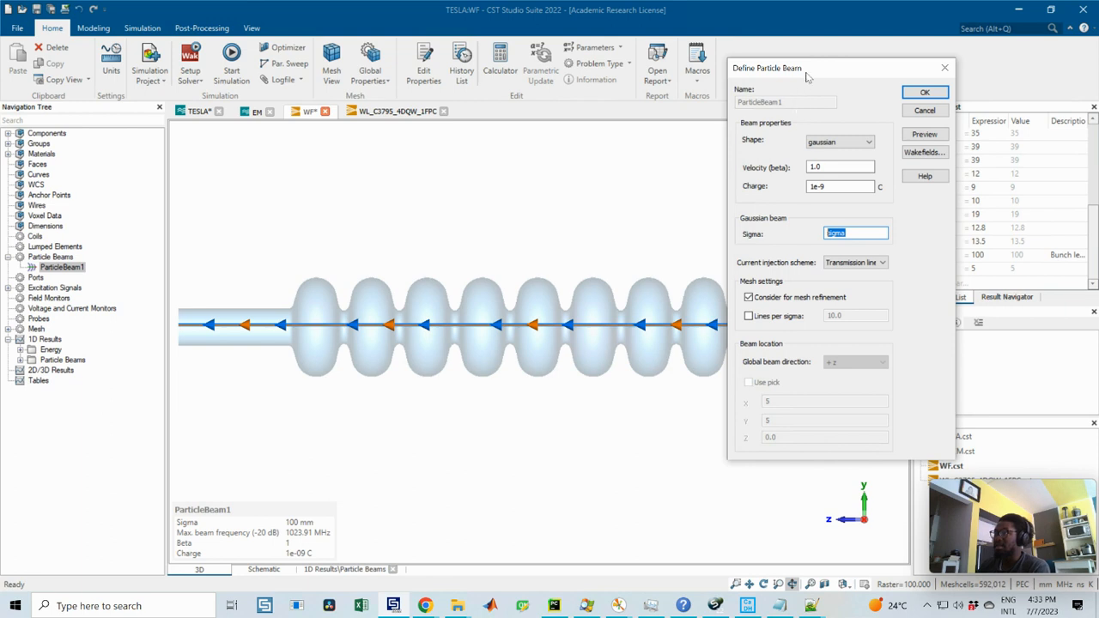
left_click_drag(805, 78, 731, 82)
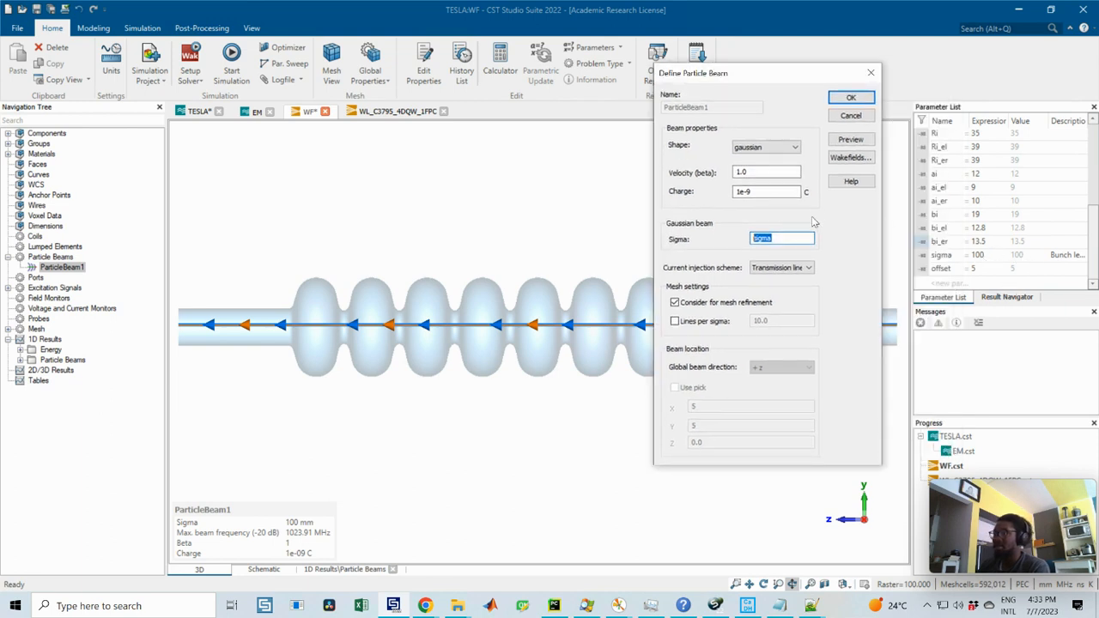
double_click(770, 194)
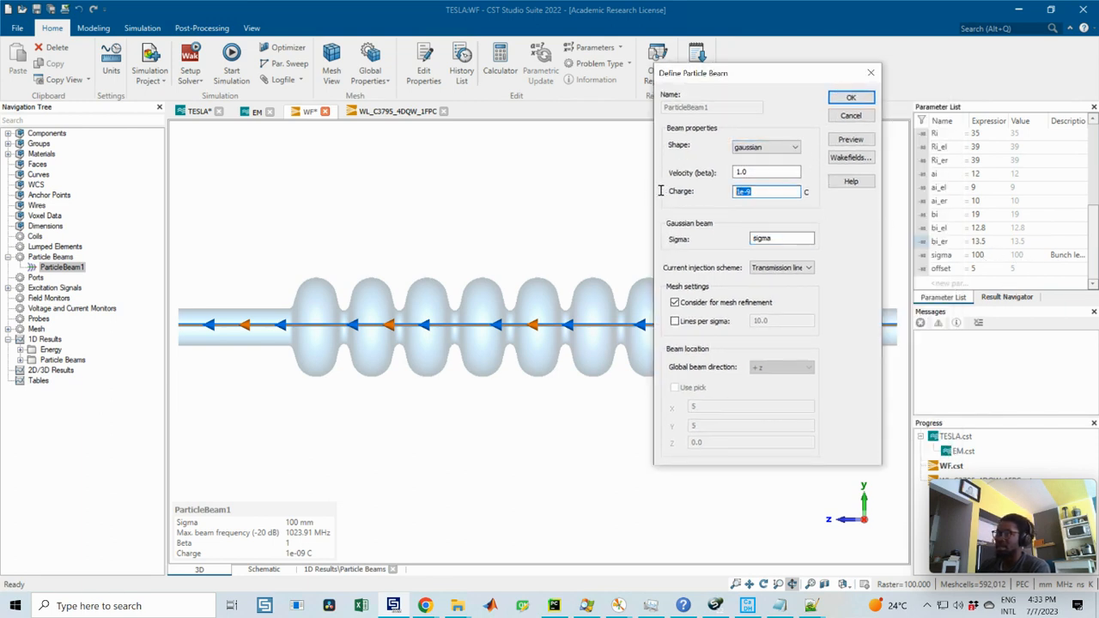
left_click(872, 74)
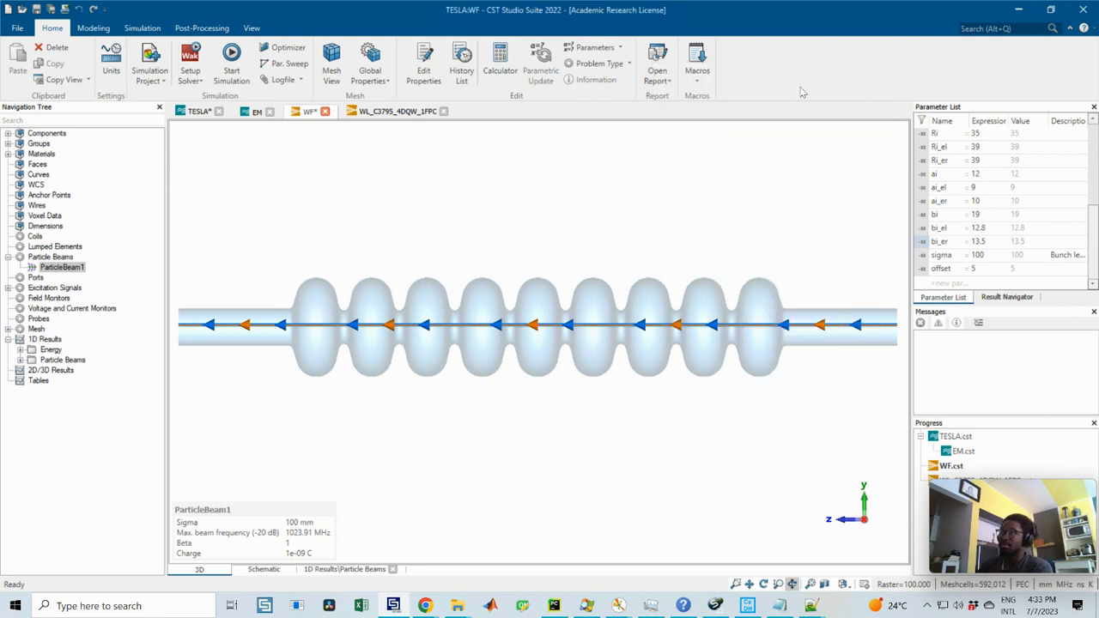
Step: View ParticleBeam1's Z wake potential plot and its charge distribution over distance in the 1D results
left_click(9, 341)
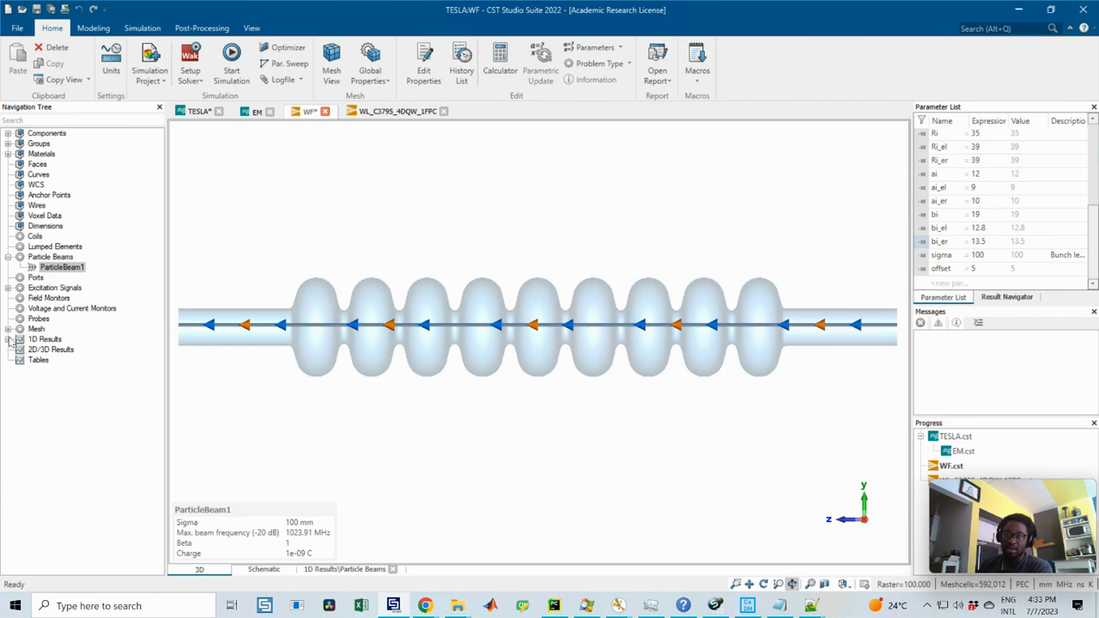
left_click(9, 341)
left_click(20, 359)
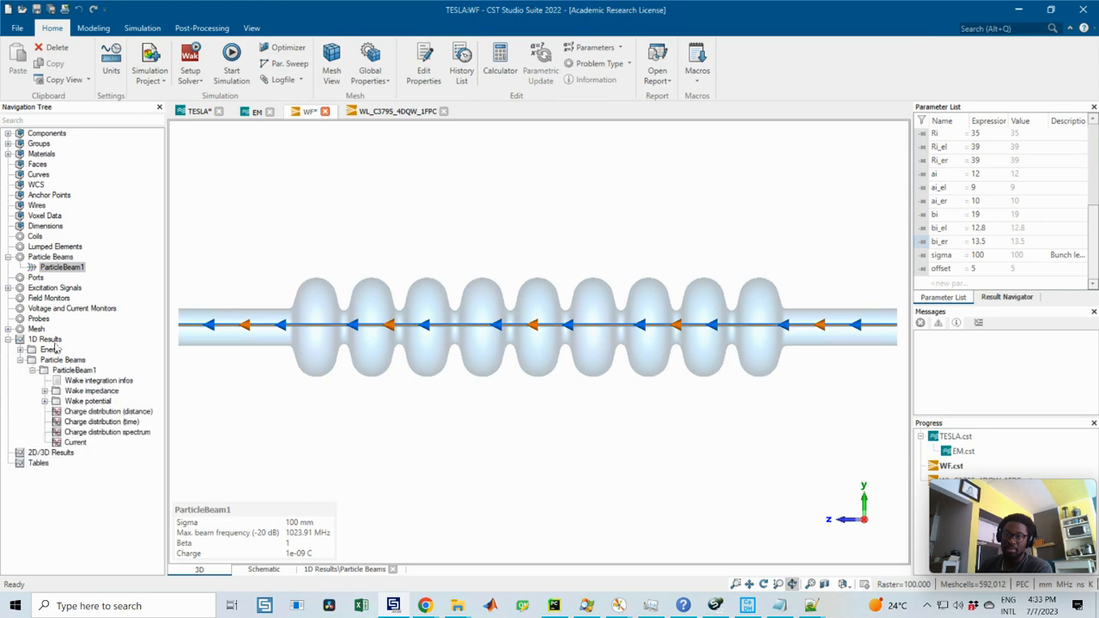
left_click(45, 401)
left_click(80, 442)
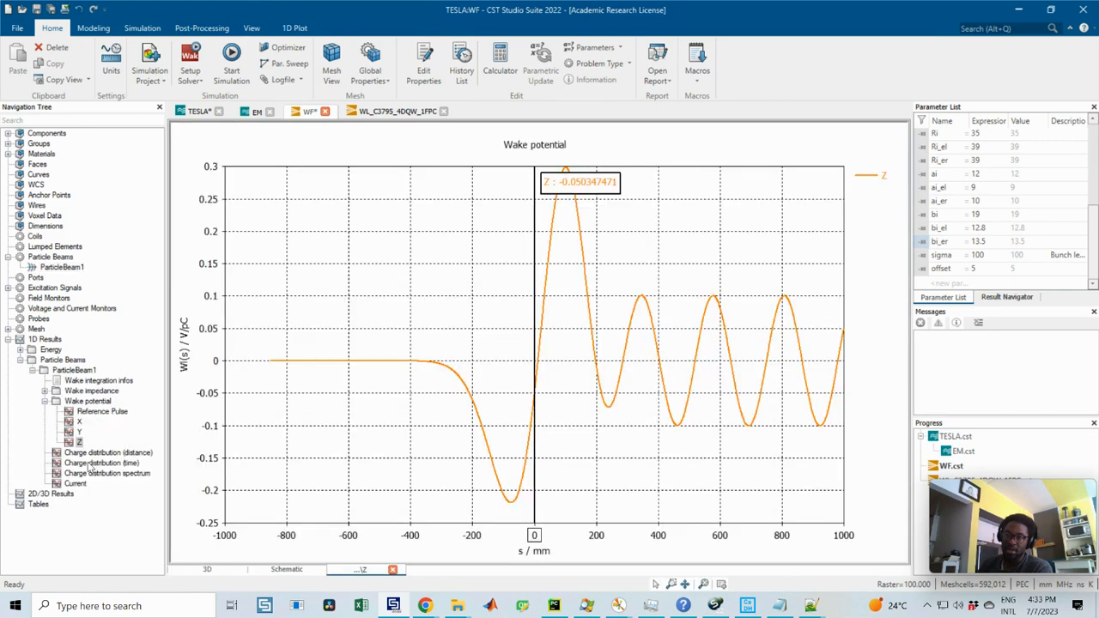
left_click(92, 453)
left_click(45, 401)
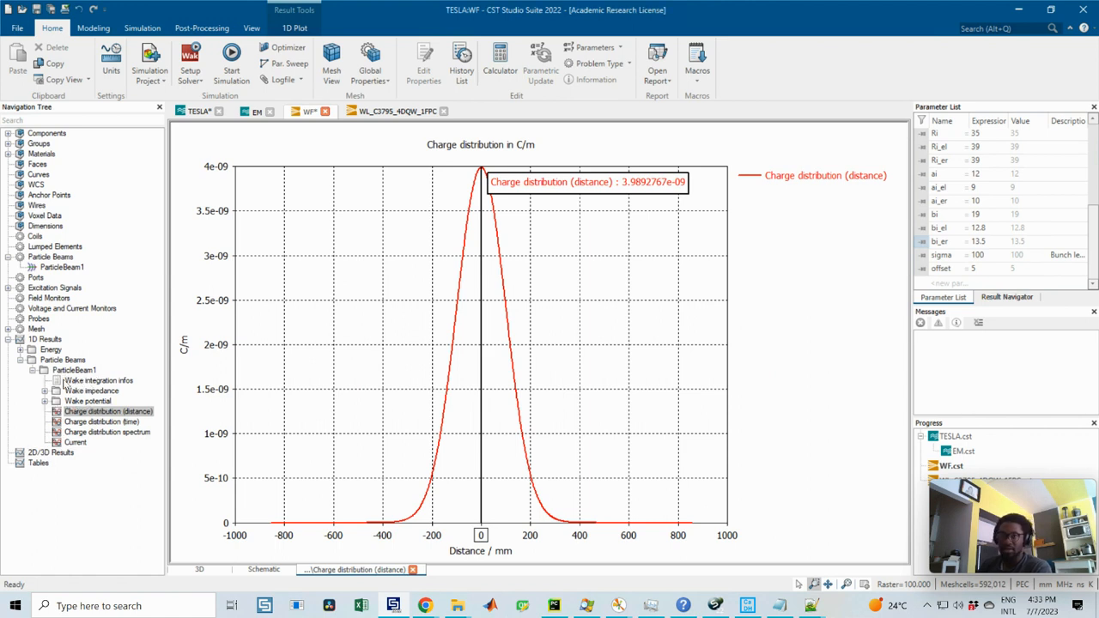
Step: Open the wake integration infos of ParticleBeam1 and examine the wake shift and wake loss factor entries
left_click(86, 381)
double_click(100, 383)
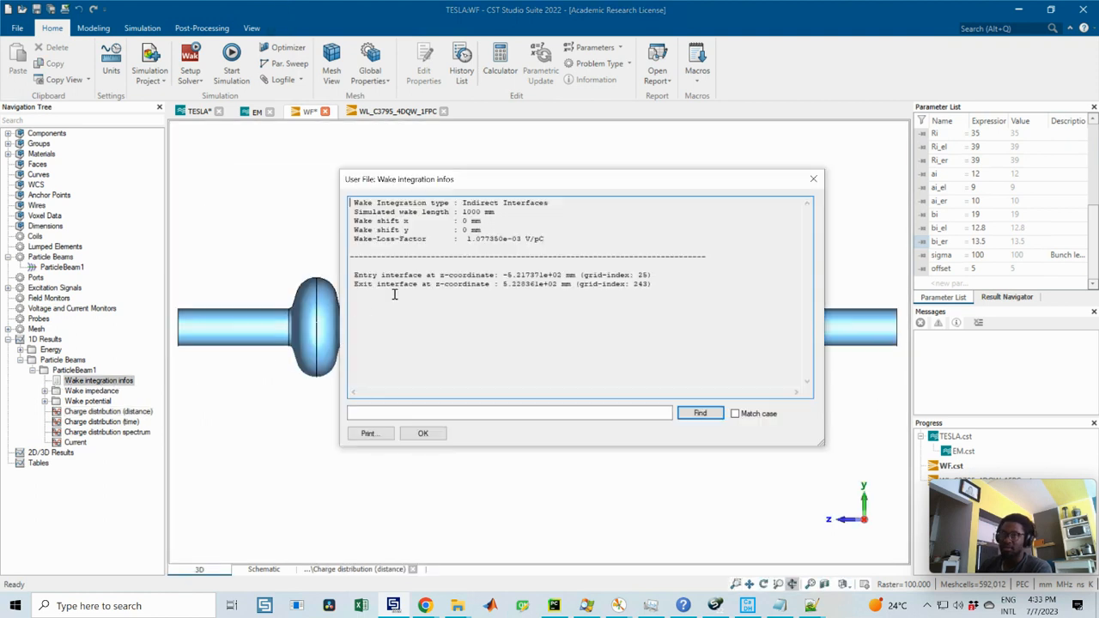
left_click_drag(449, 216, 347, 184)
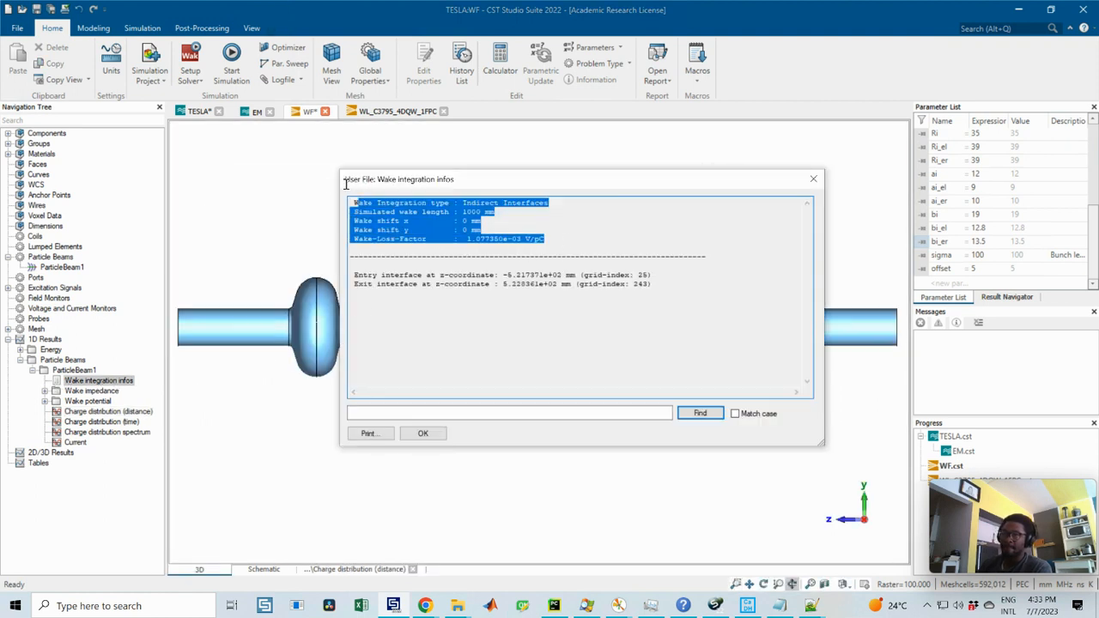
left_click(495, 227)
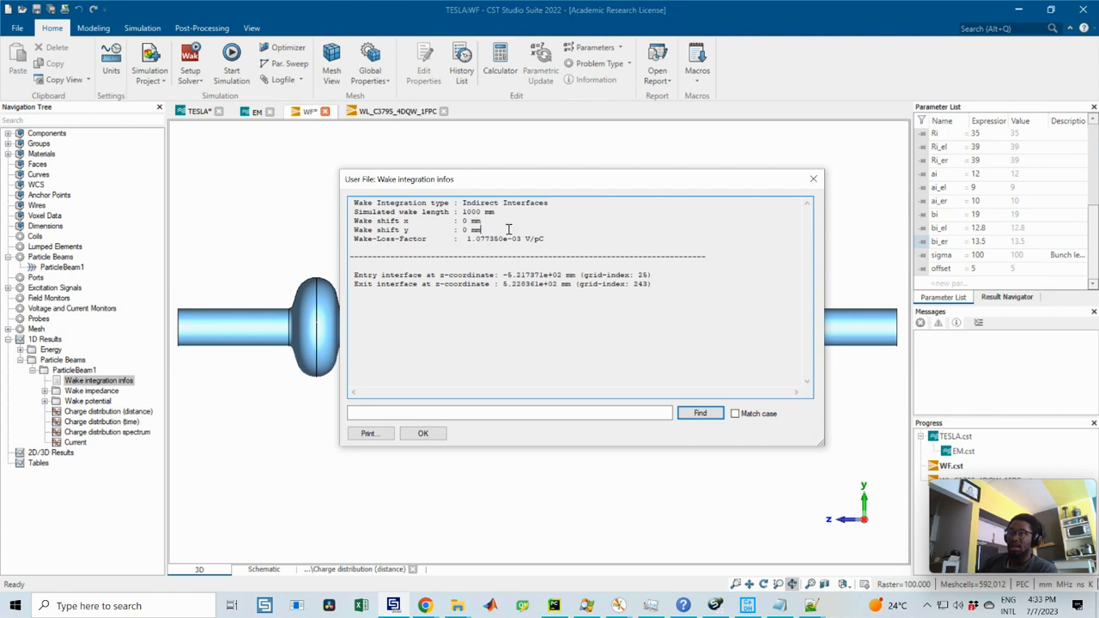
left_click_drag(550, 238, 350, 238)
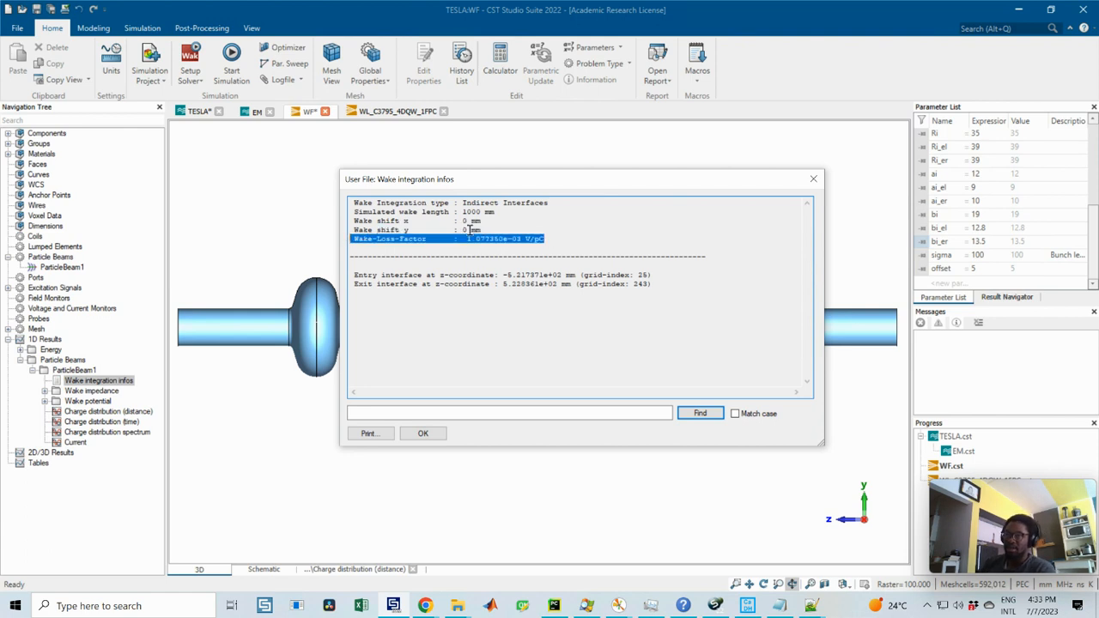
left_click_drag(481, 229, 343, 218)
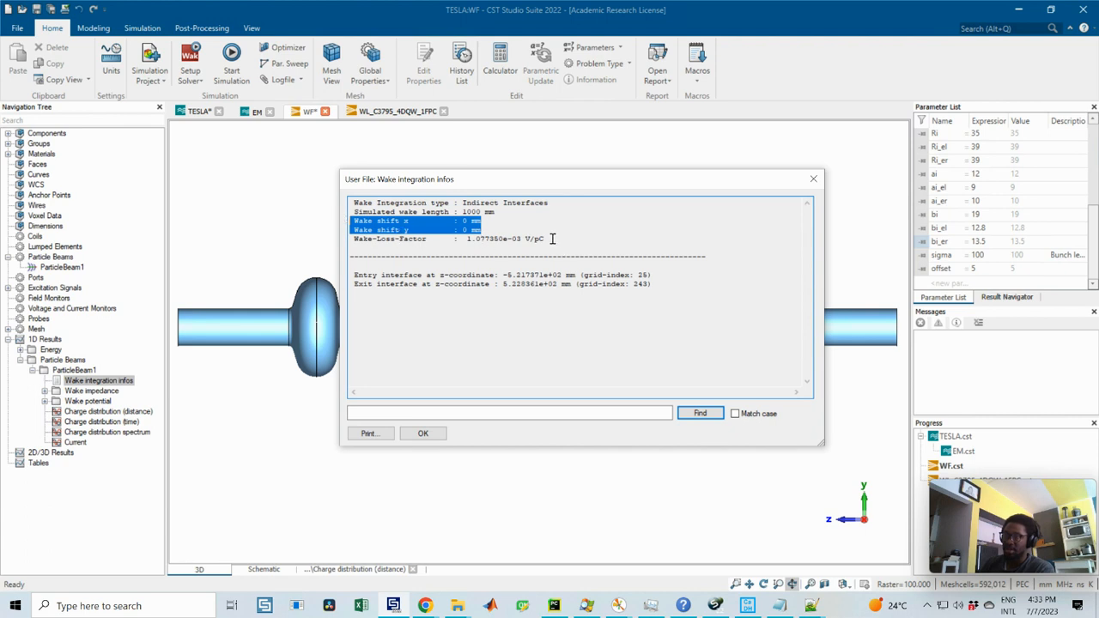
left_click_drag(552, 238, 342, 233)
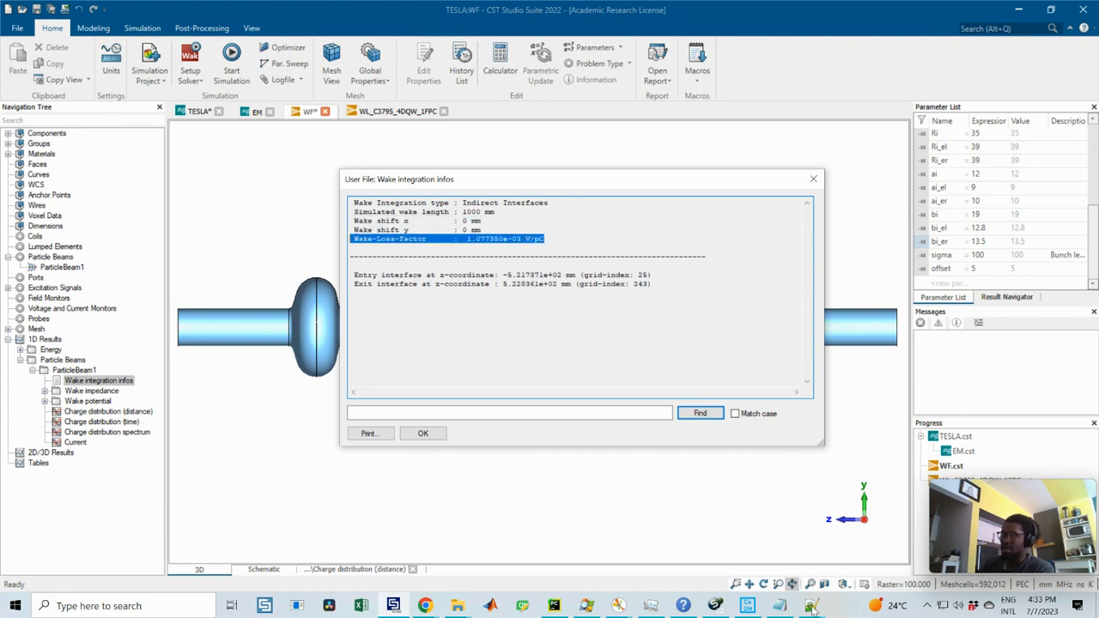
Step: Switch to the Notepad window with the saved wake integration results and examine the kick factors and wake shifts in x and y
left_click(783, 607)
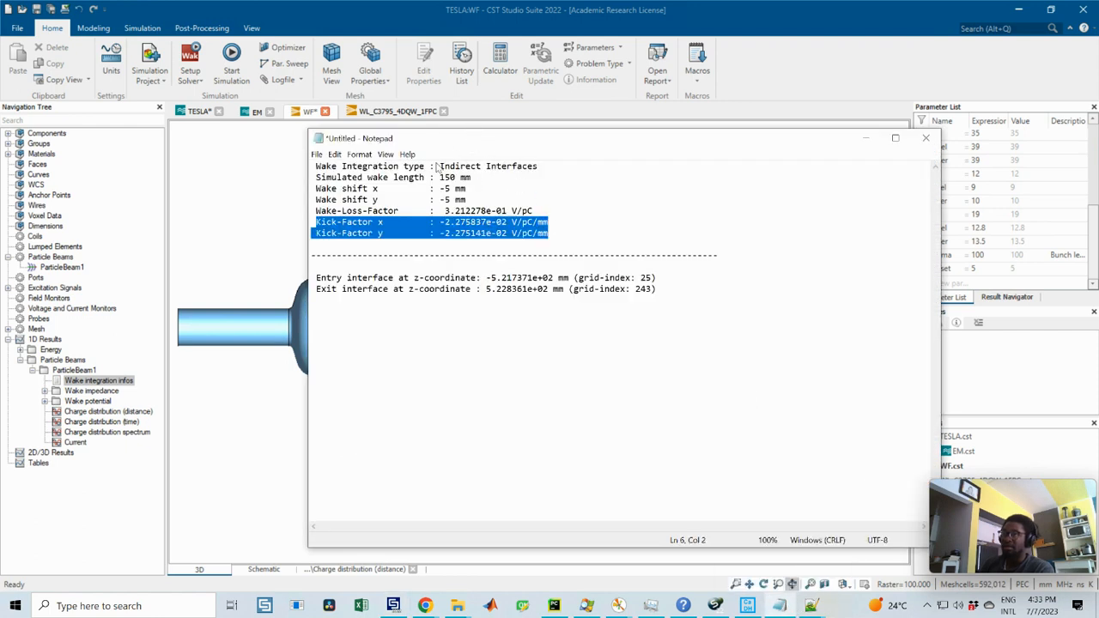
left_click(554, 233)
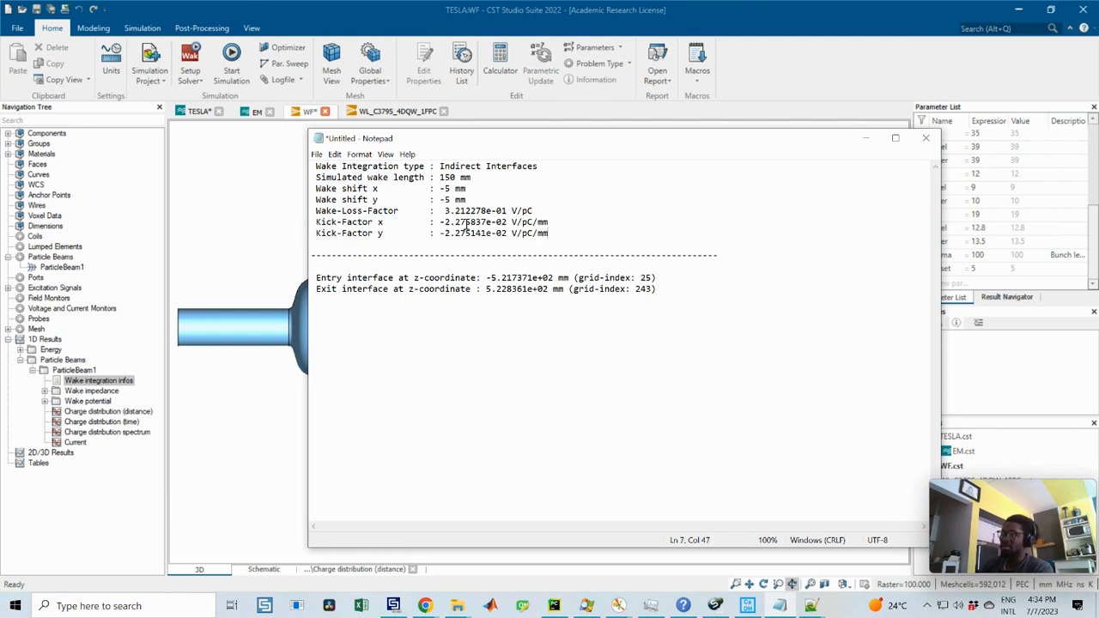
left_click_drag(466, 224, 302, 220)
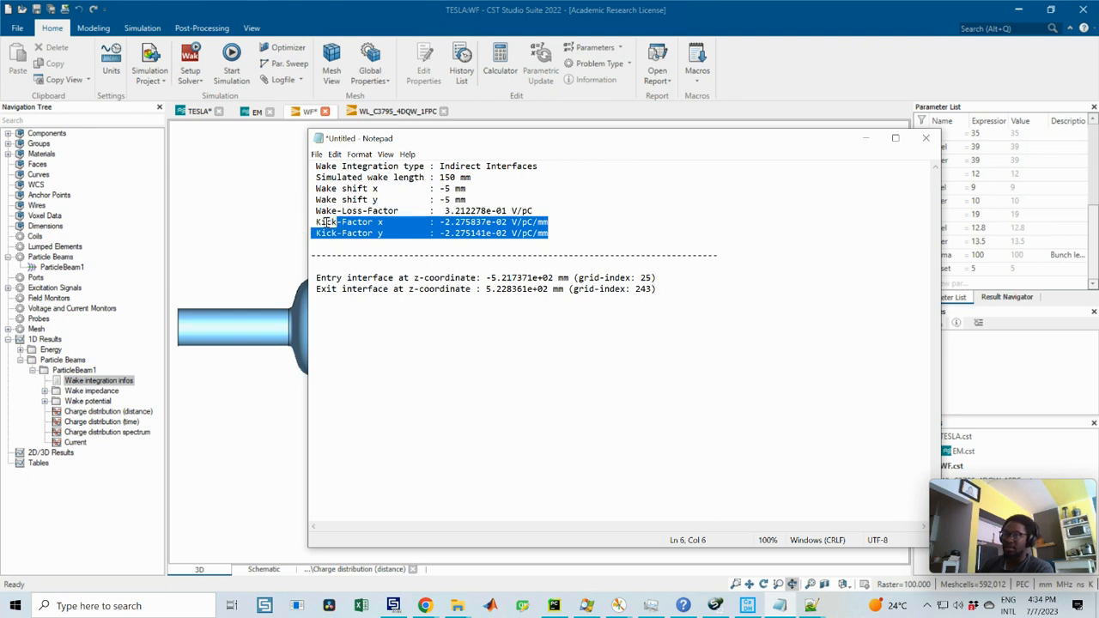
left_click(391, 223)
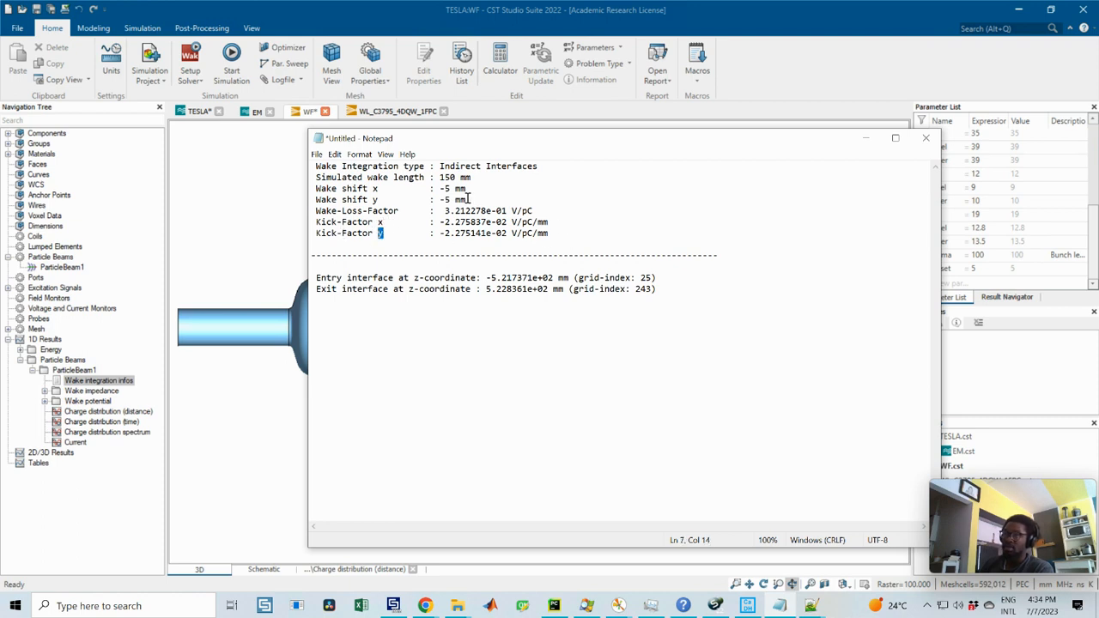
left_click_drag(468, 198, 312, 187)
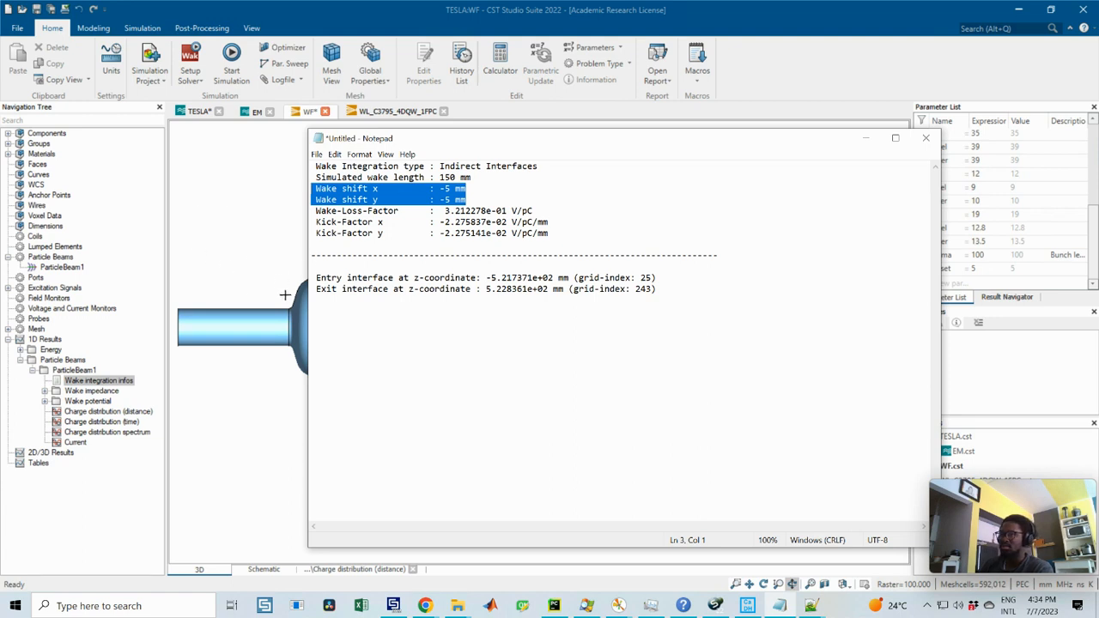
left_click(452, 188)
left_click_drag(467, 199, 299, 188)
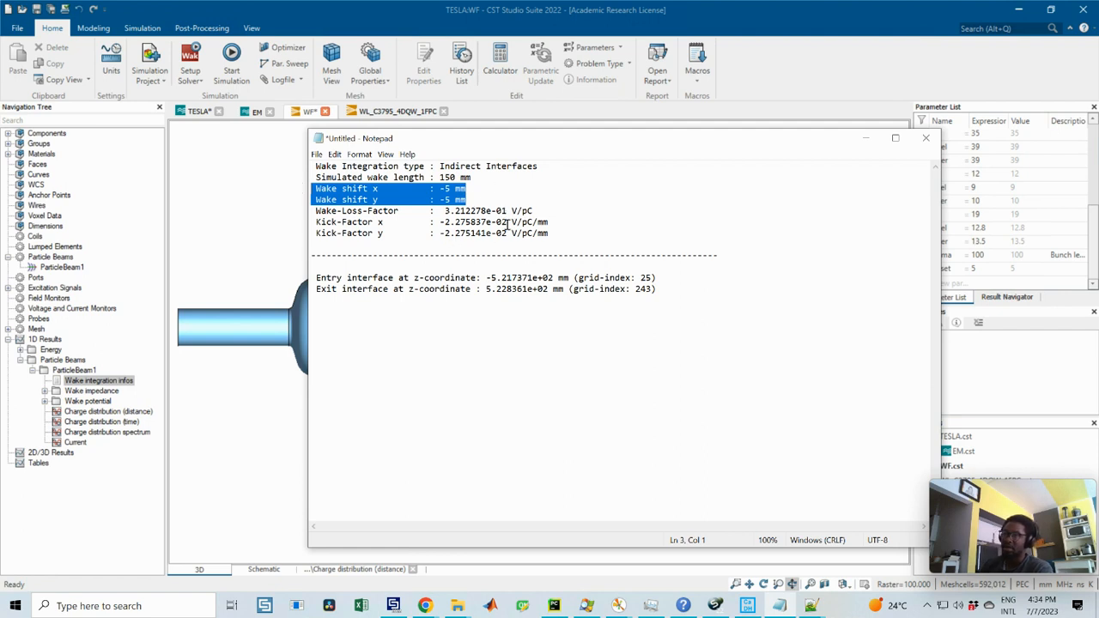
Step: Put away the Notepad results and close the wake integration infos in CST Studio Suite
left_click_drag(701, 288, 319, 163)
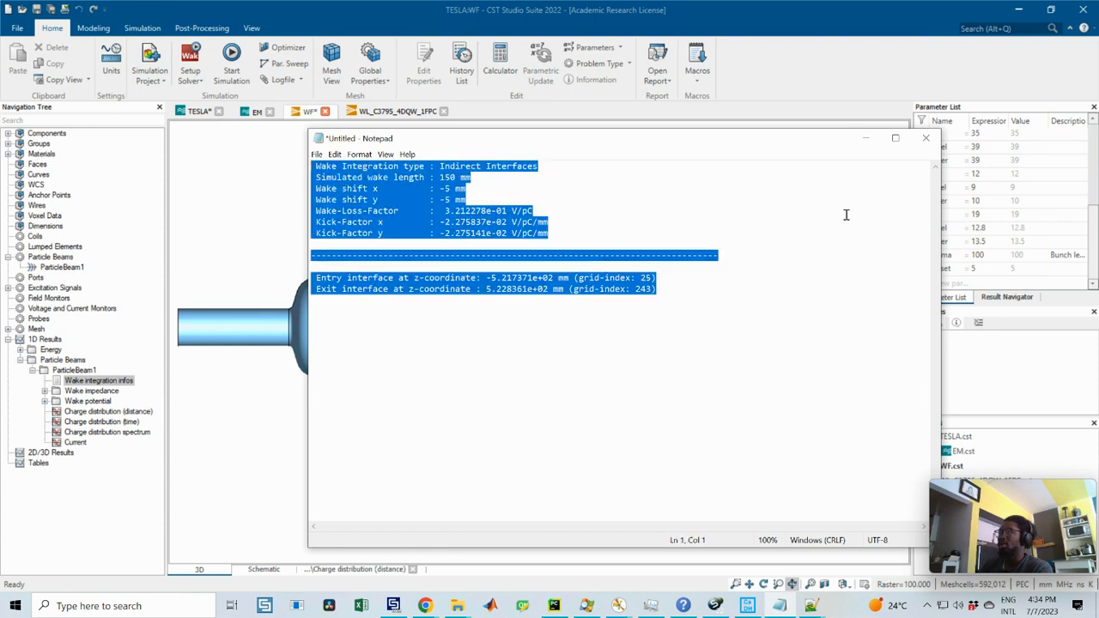
left_click(866, 138)
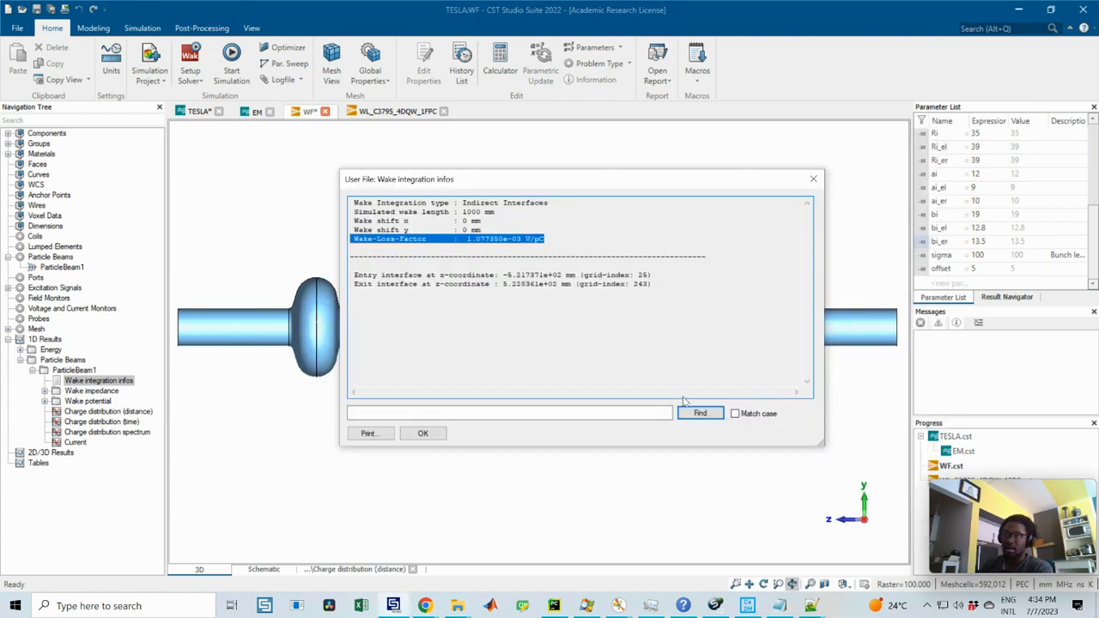
left_click(812, 179)
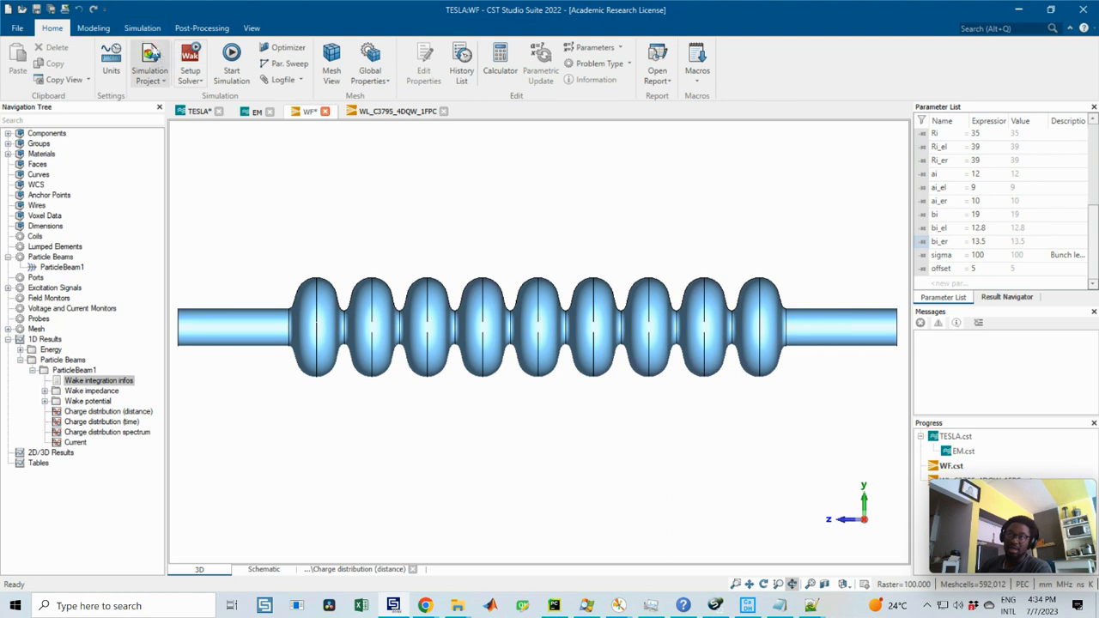
Step: Open the template-based post-processing, look over the General 1D steps and the template categories, and close it without adding anything
left_click(141, 27)
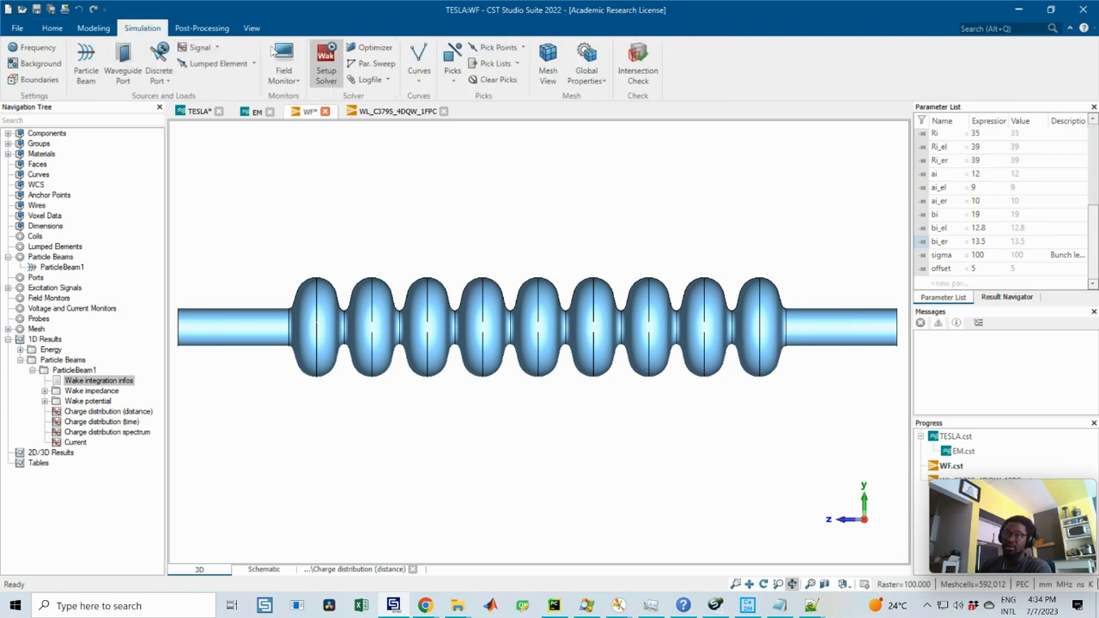
left_click(199, 28)
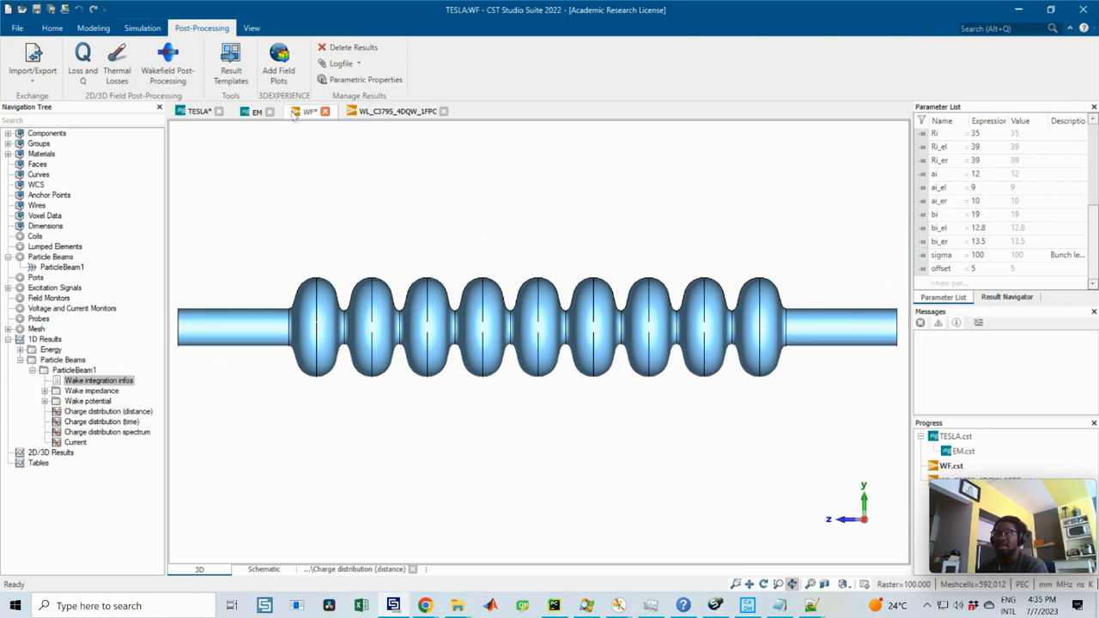
left_click(242, 83)
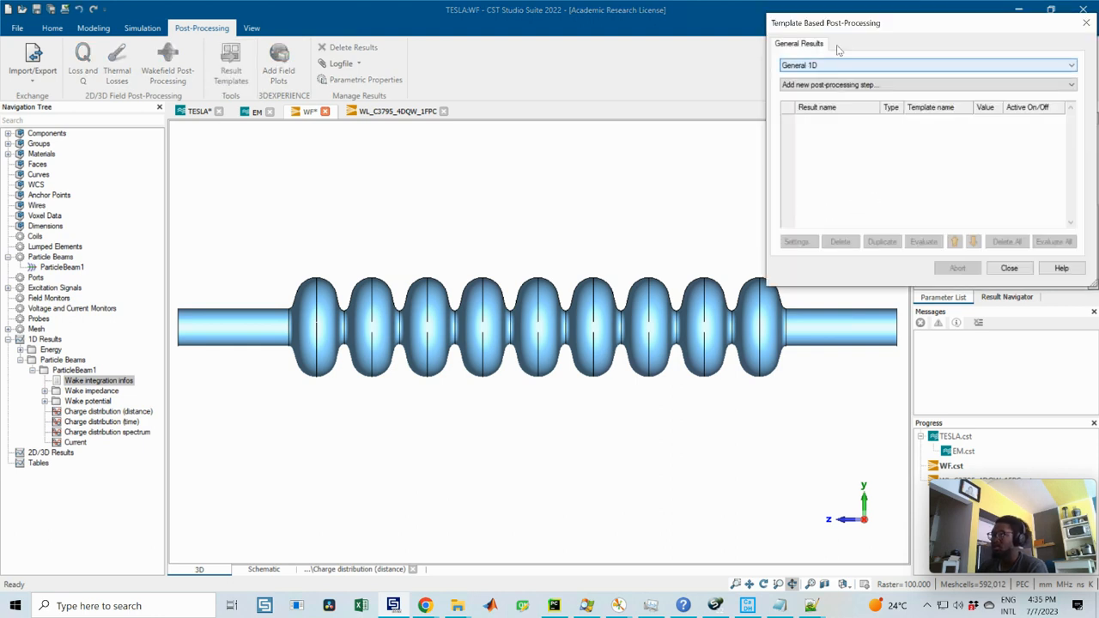
left_click_drag(830, 31, 654, 78)
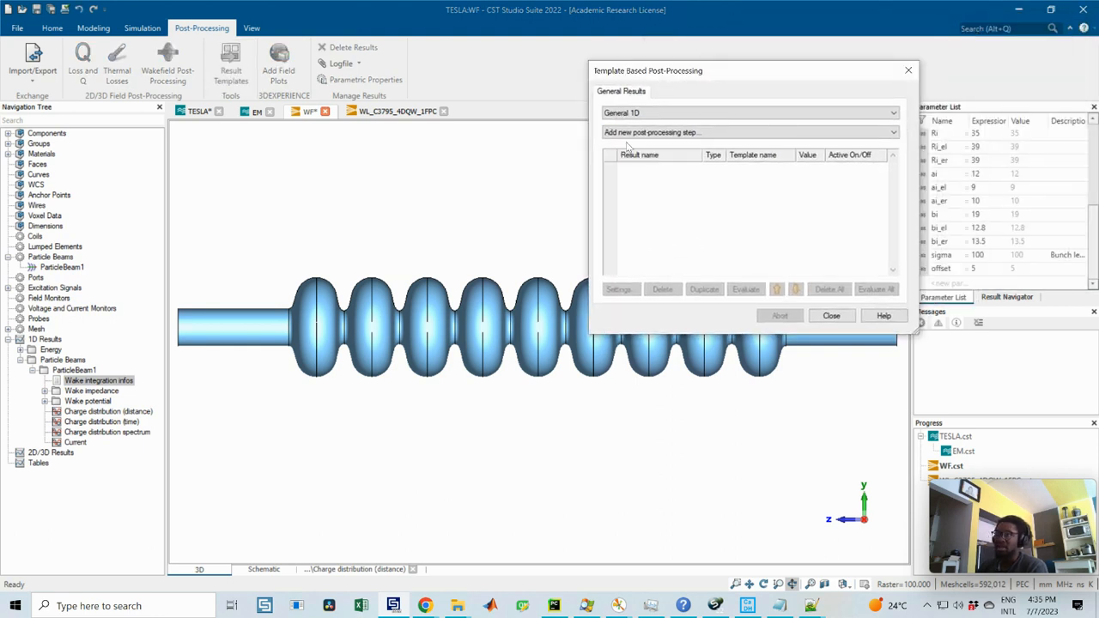
left_click(659, 135)
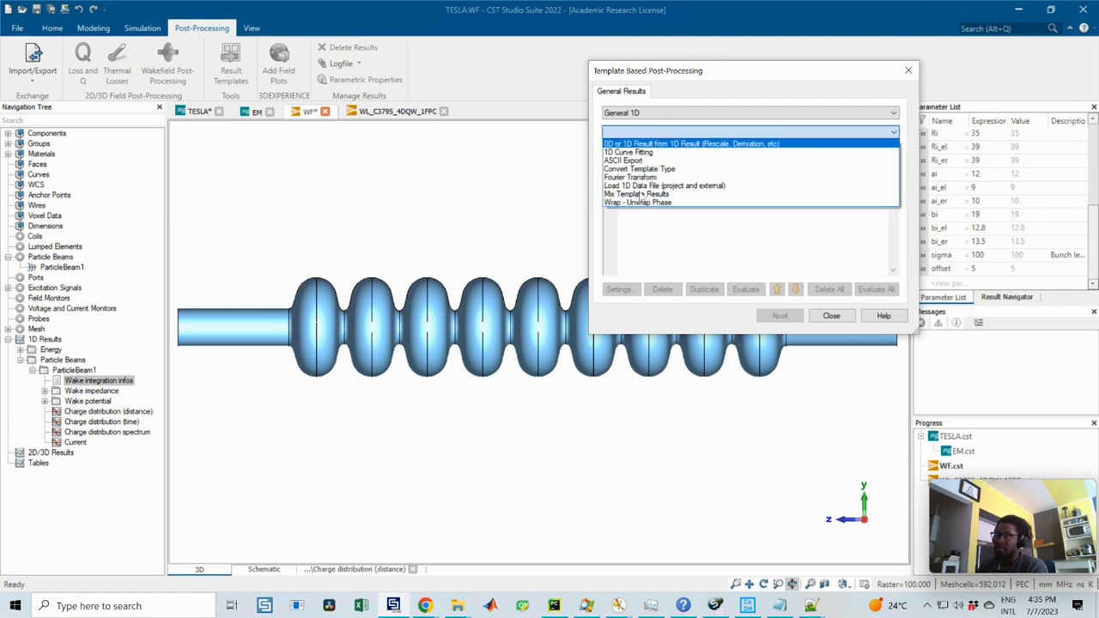
left_click(633, 114)
left_click(634, 115)
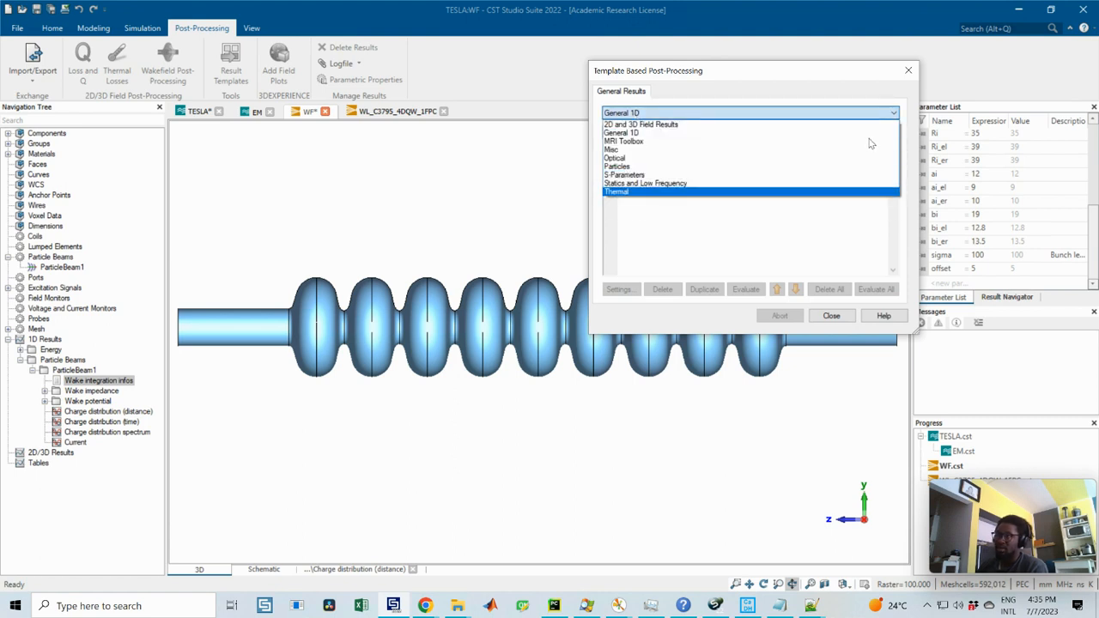
left_click(906, 73)
left_click(907, 73)
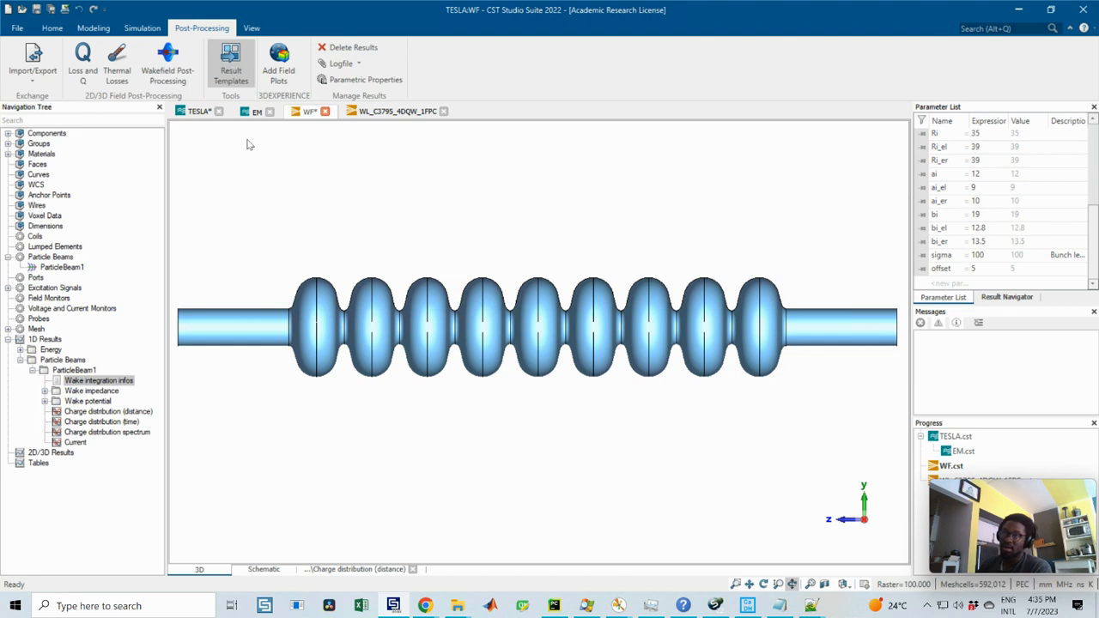
Step: Recheck ParticleBeam1's wake integration infos and reopen the template-based post-processing
double_click(102, 382)
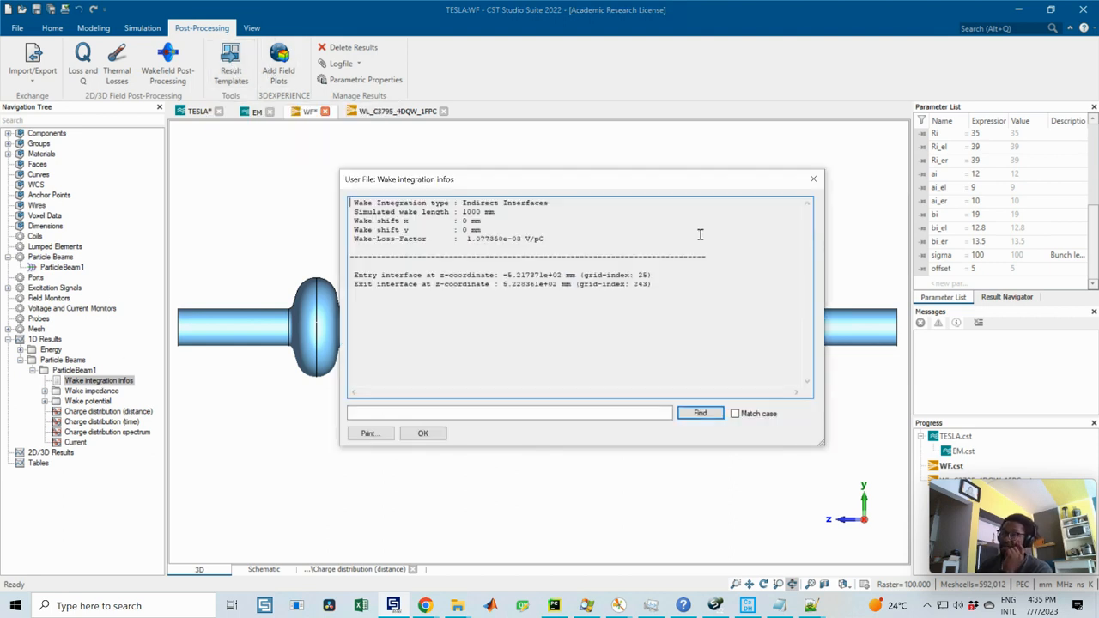
left_click(816, 173)
left_click(232, 60)
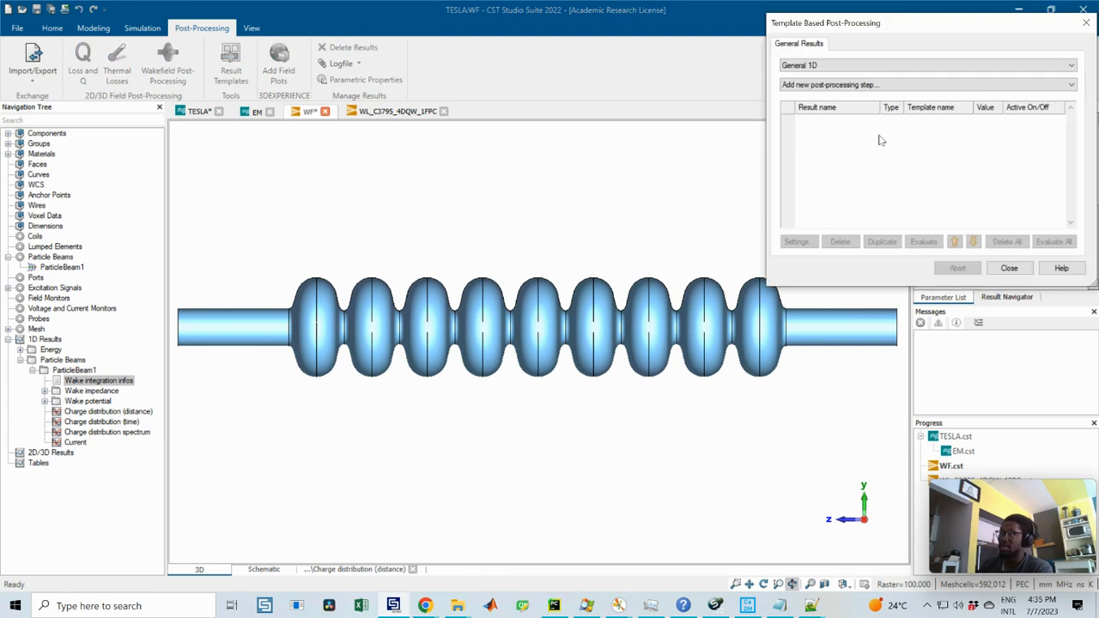
left_click_drag(788, 40, 606, 156)
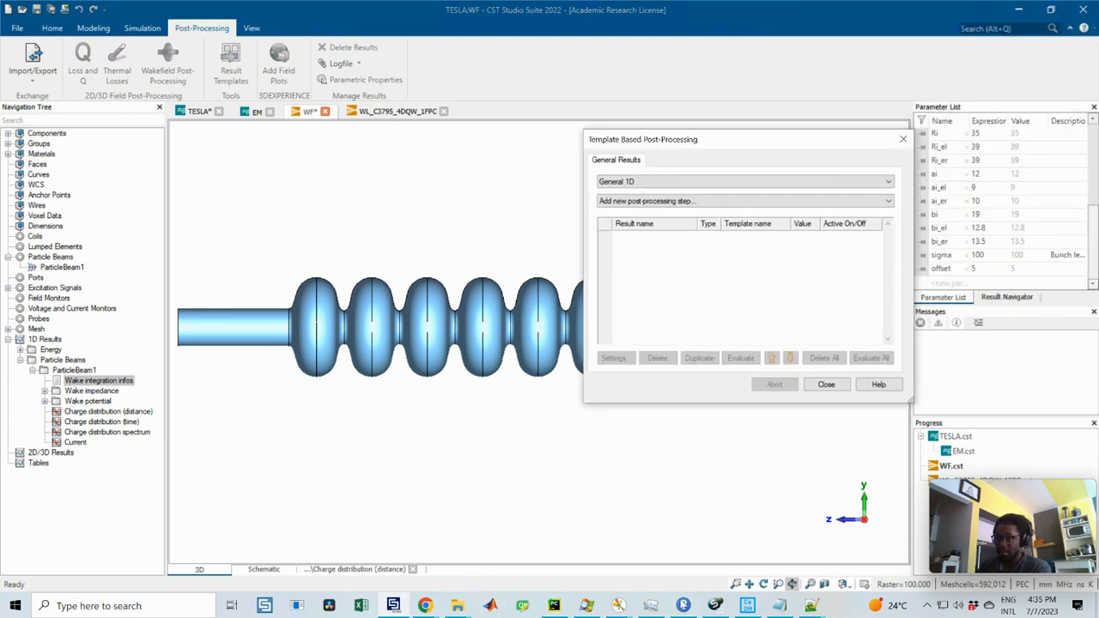
Step: Switch to CST Studio Suite Help, examine the wake loss factor and kick factor formulas, and return to the project
left_click(683, 605)
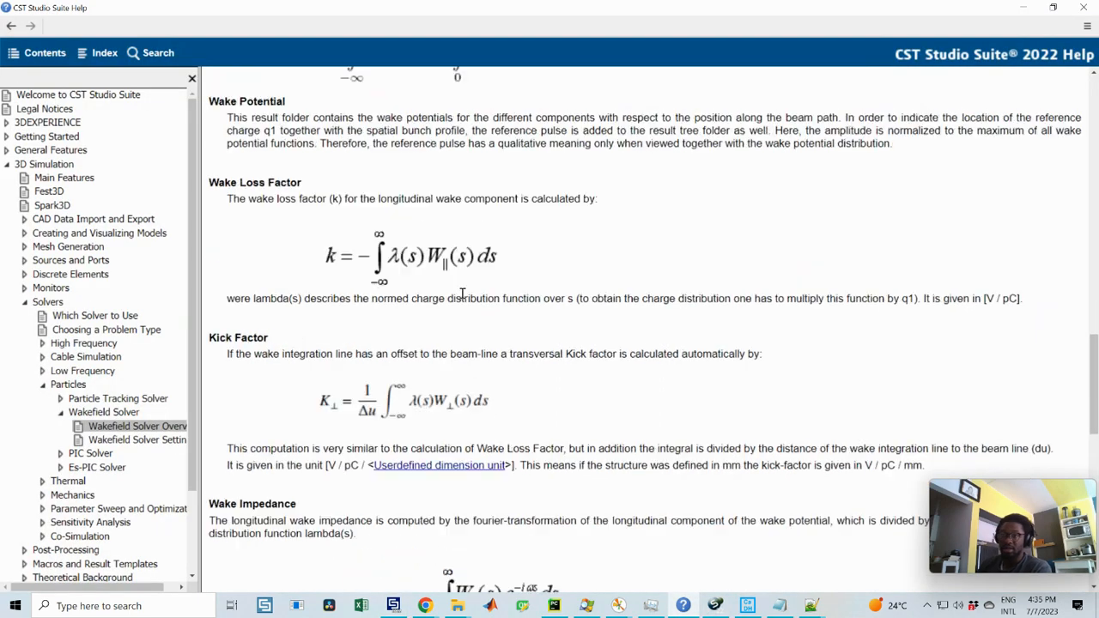
scroll(461, 294, "up", 3)
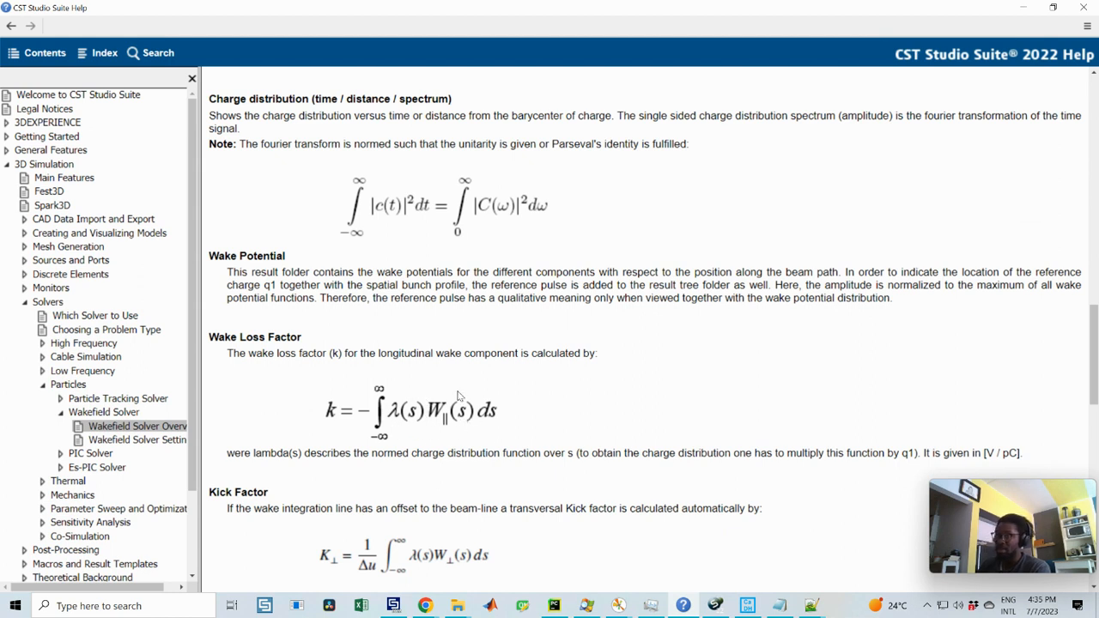
scroll(562, 409, "down", 2)
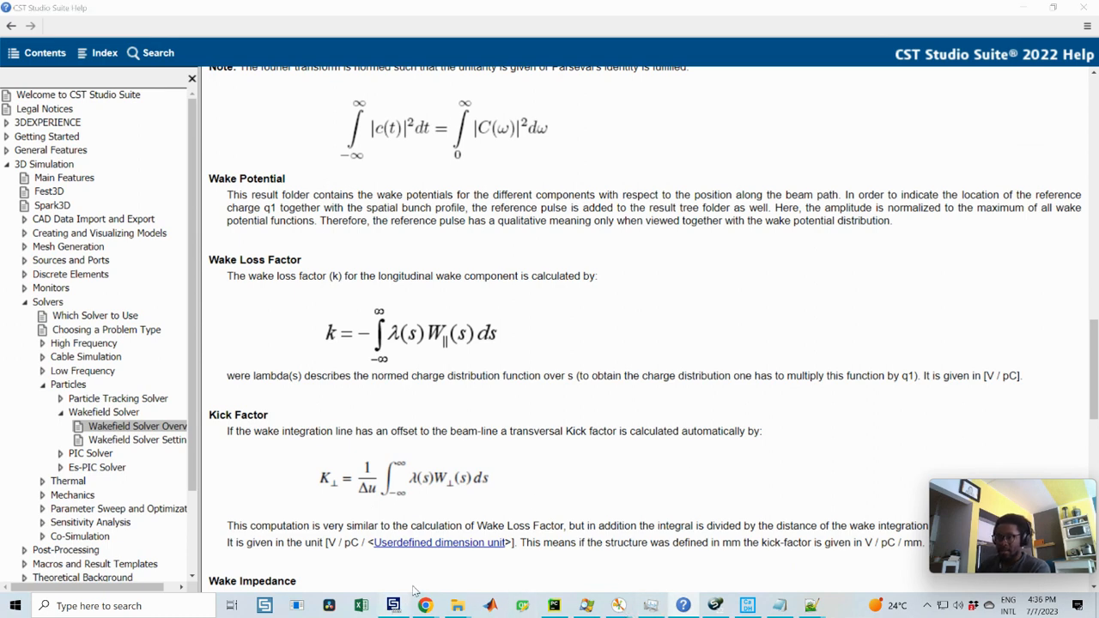
left_click(393, 605)
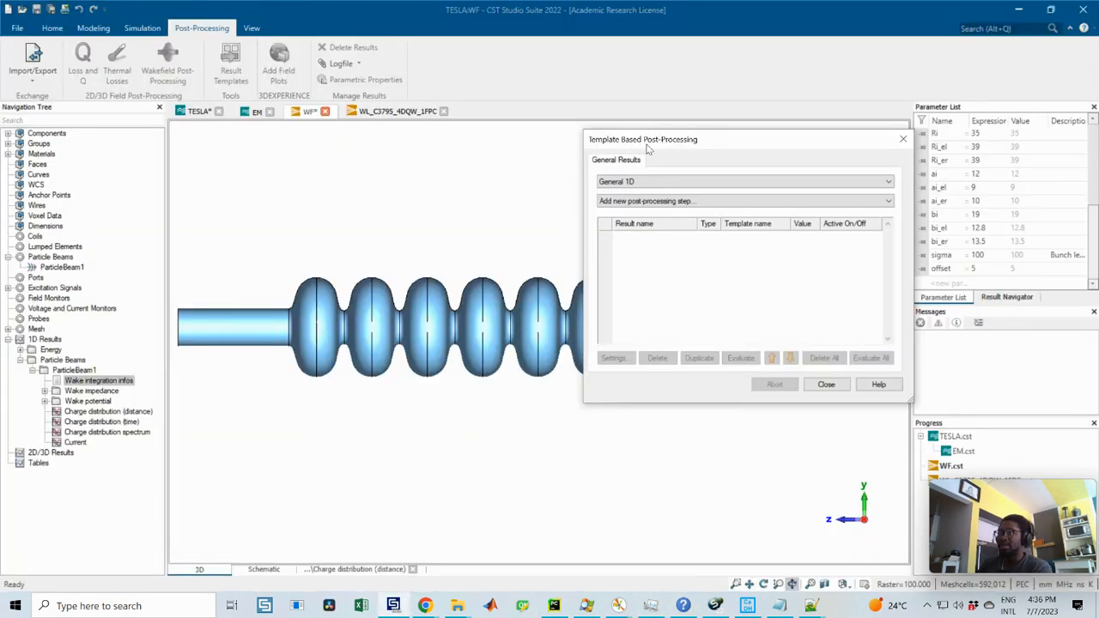
left_click_drag(649, 146, 617, 166)
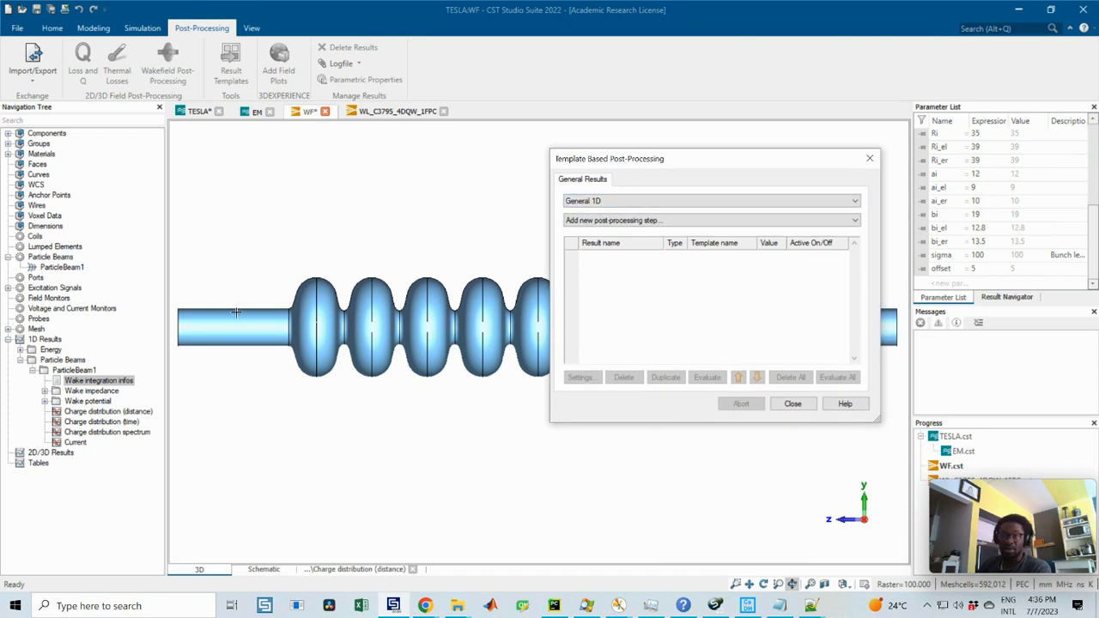
left_click(634, 202)
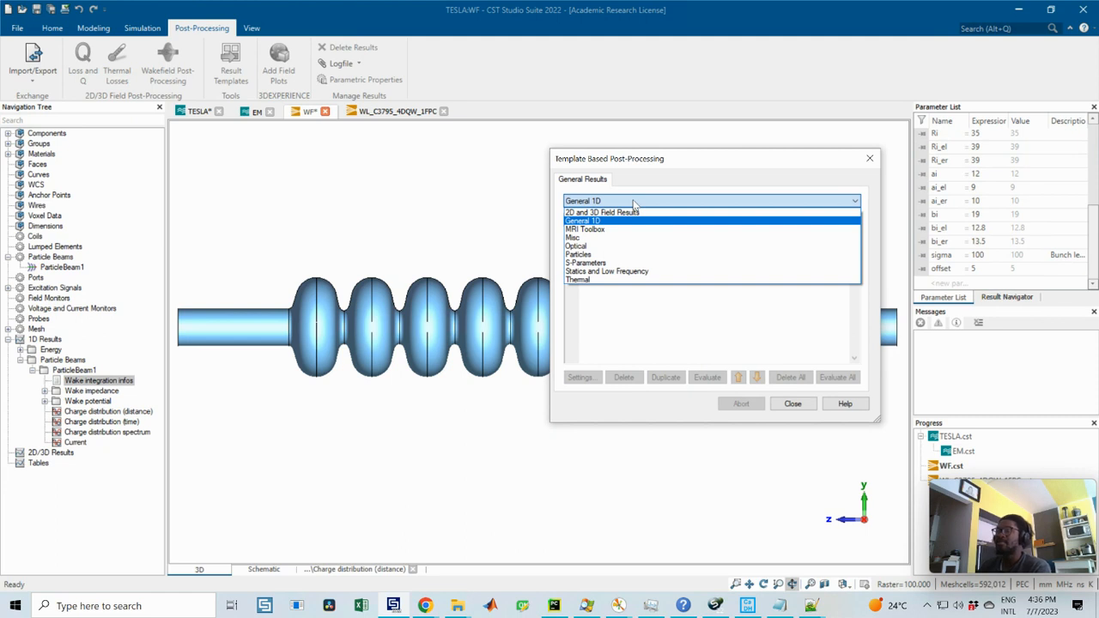
left_click(697, 182)
left_click(600, 203)
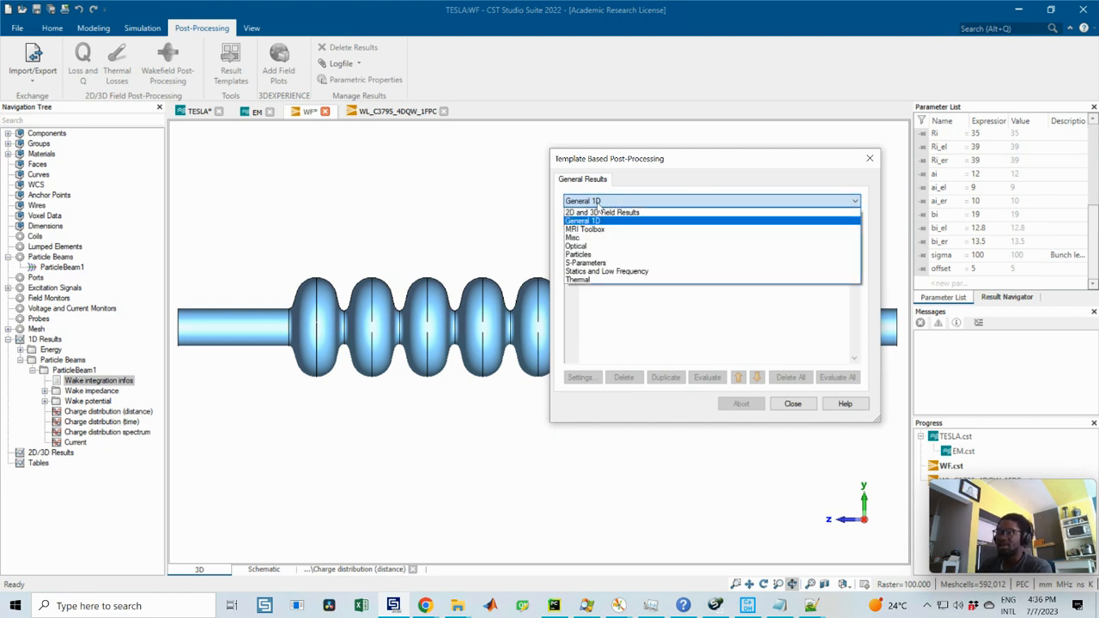
left_click(678, 179)
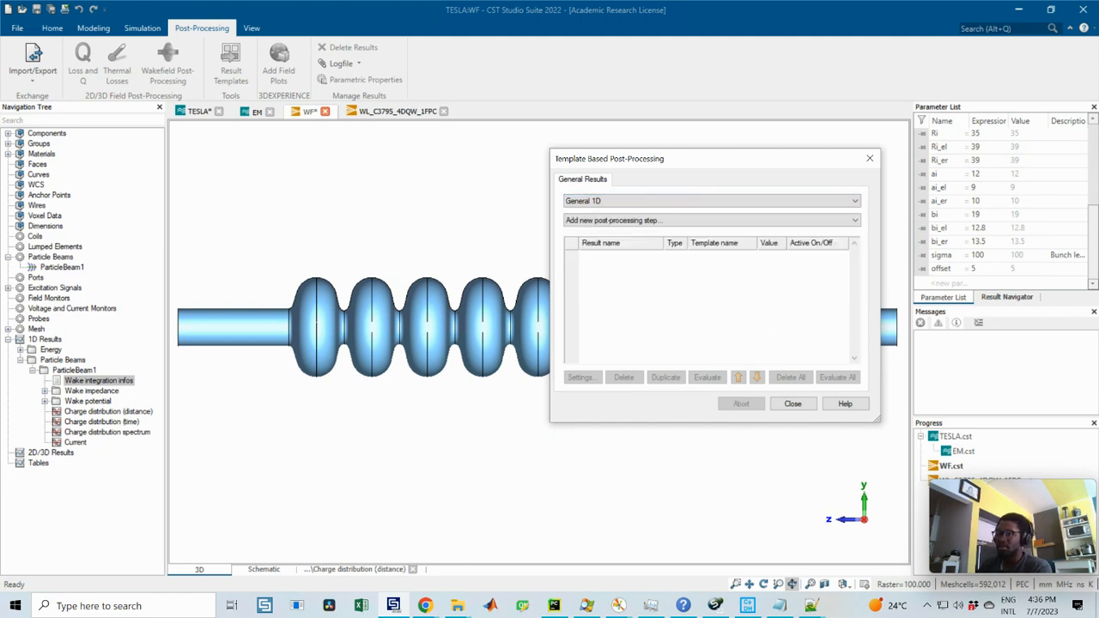
left_click(425, 605)
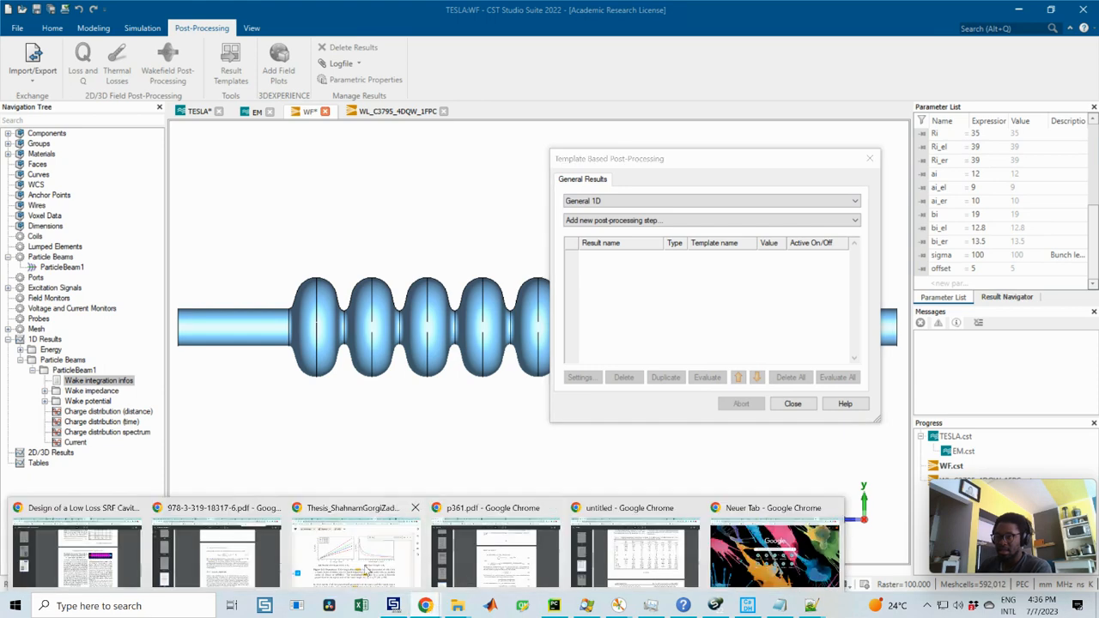
left_click(683, 605)
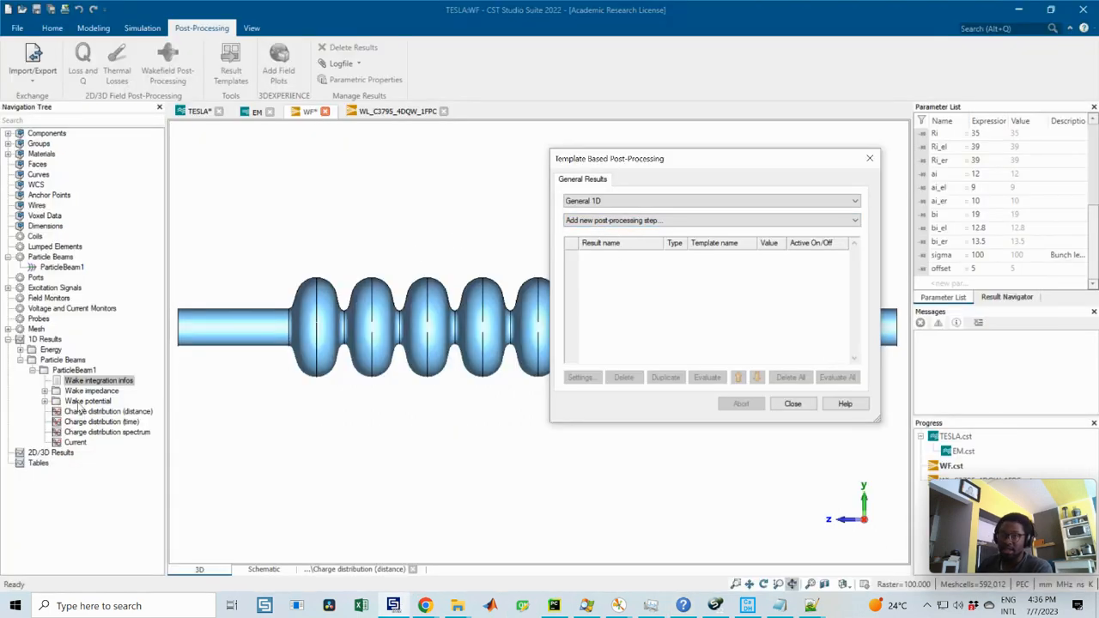
Step: Add a Mix Template Results step with A as ParticleBeam1's Charge distribution (distance) and B as its Z wake potential
left_click(44, 401)
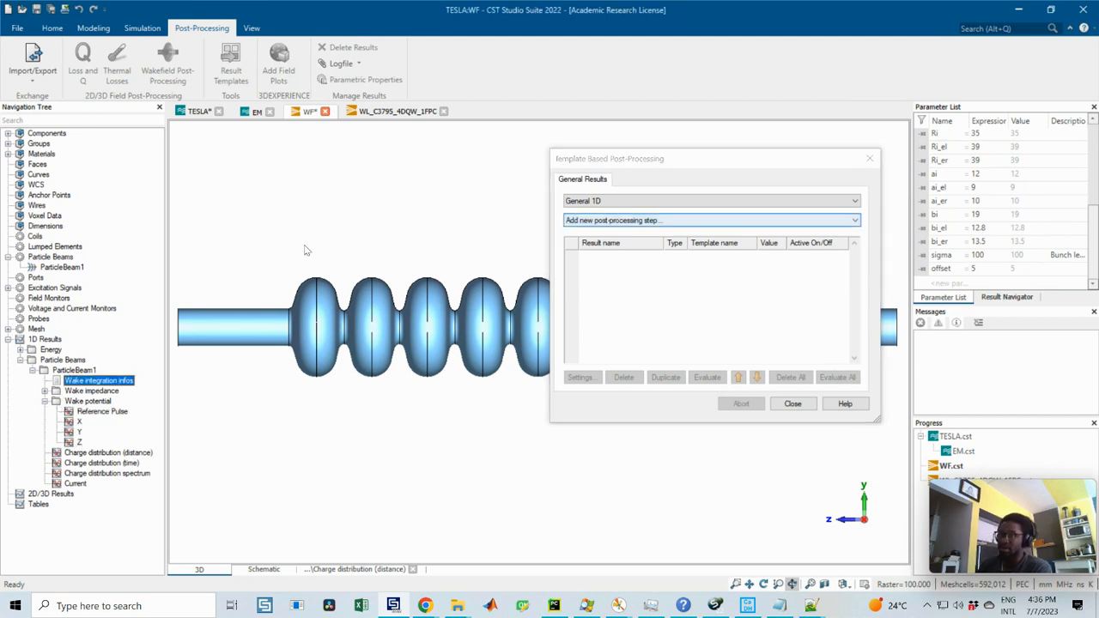
left_click(625, 221)
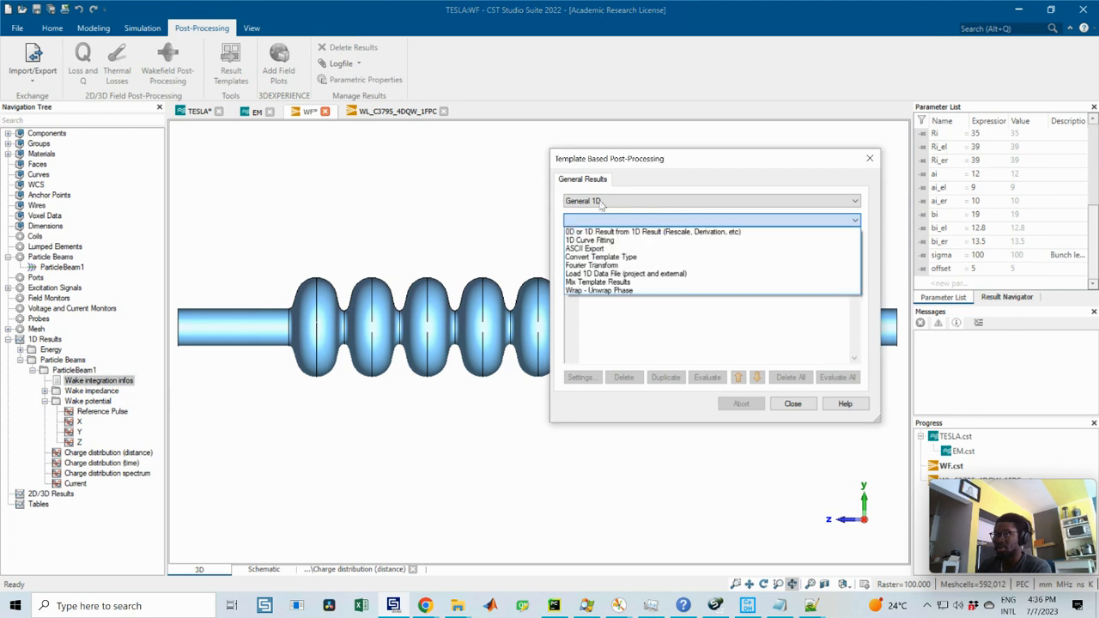
left_click(596, 282)
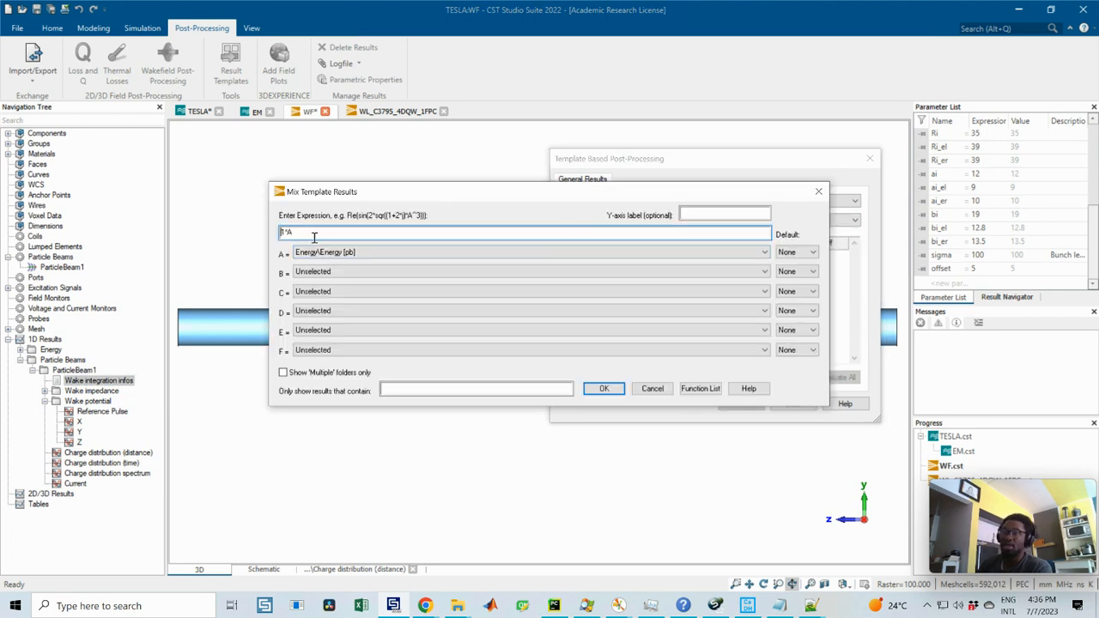
left_click(348, 254)
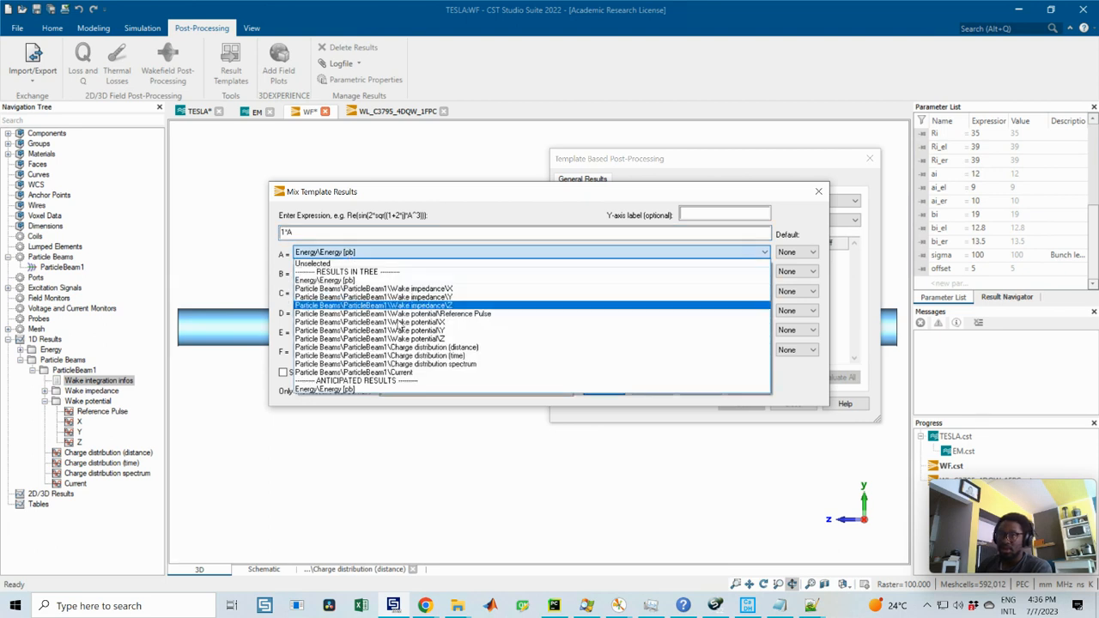
left_click(476, 347)
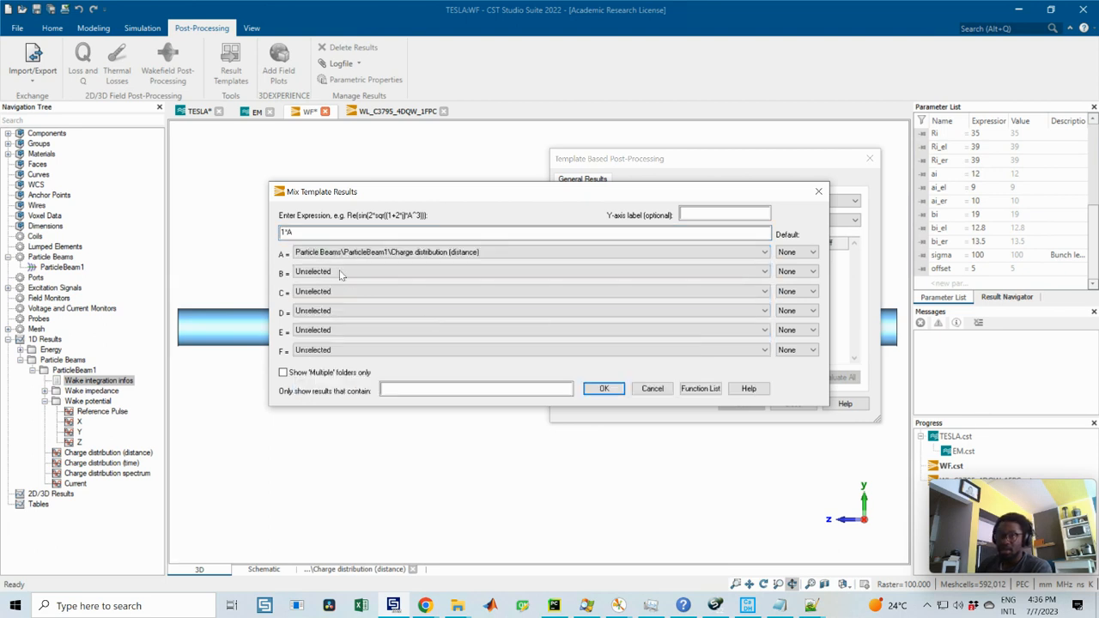
left_click(340, 273)
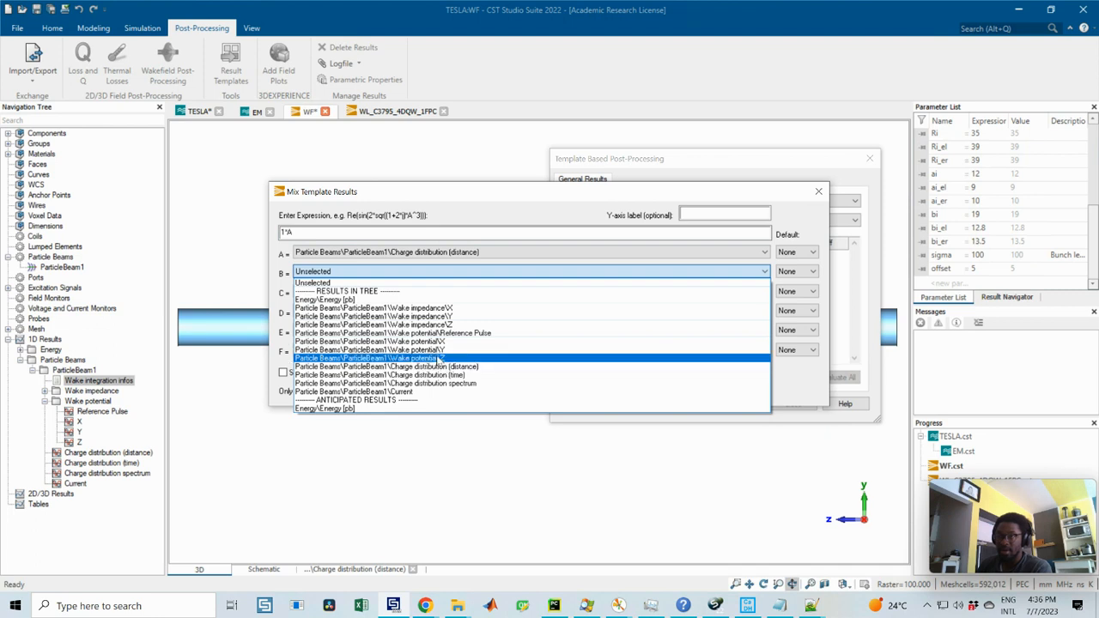
left_click(438, 358)
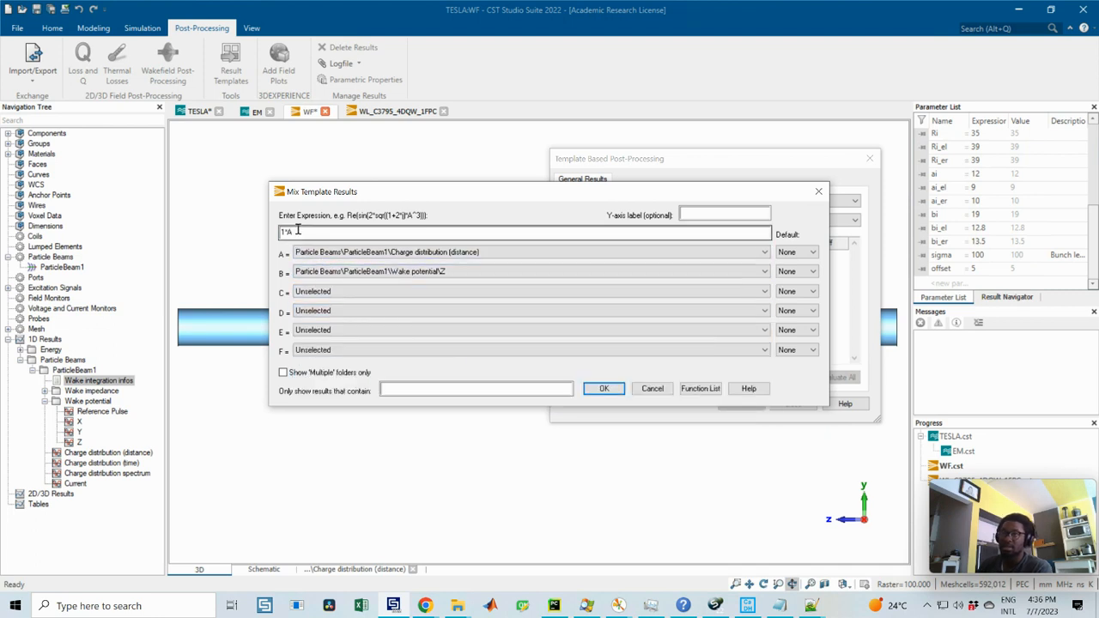
Step: Set the mix expression to A*B and accept the post-processing step
left_click_drag(297, 230, 268, 232)
type("A")
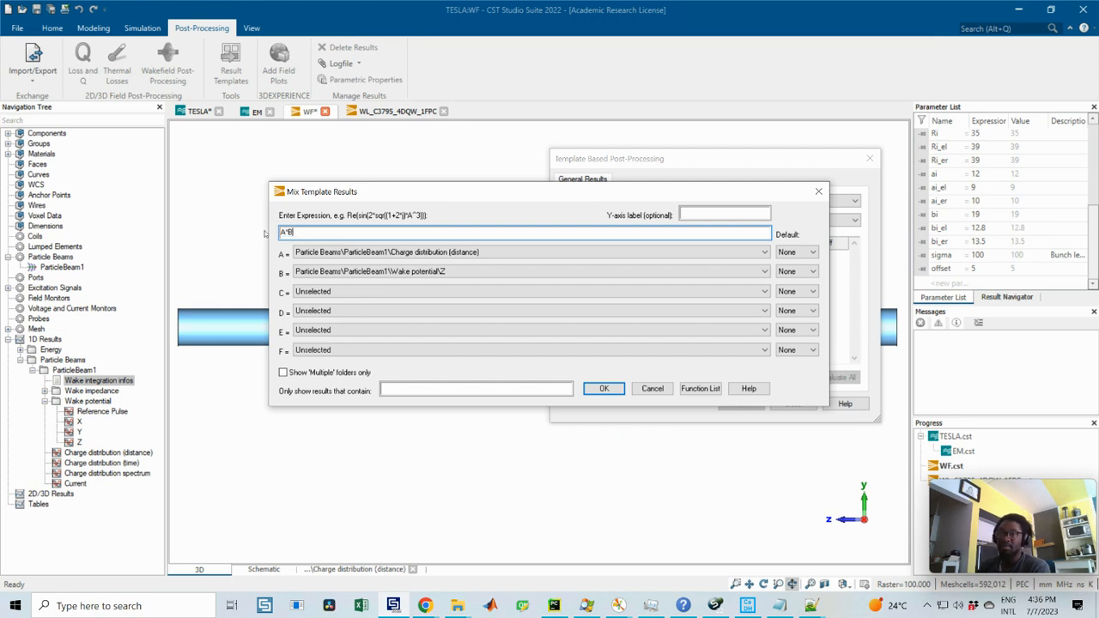
type("*B")
left_click(603, 387)
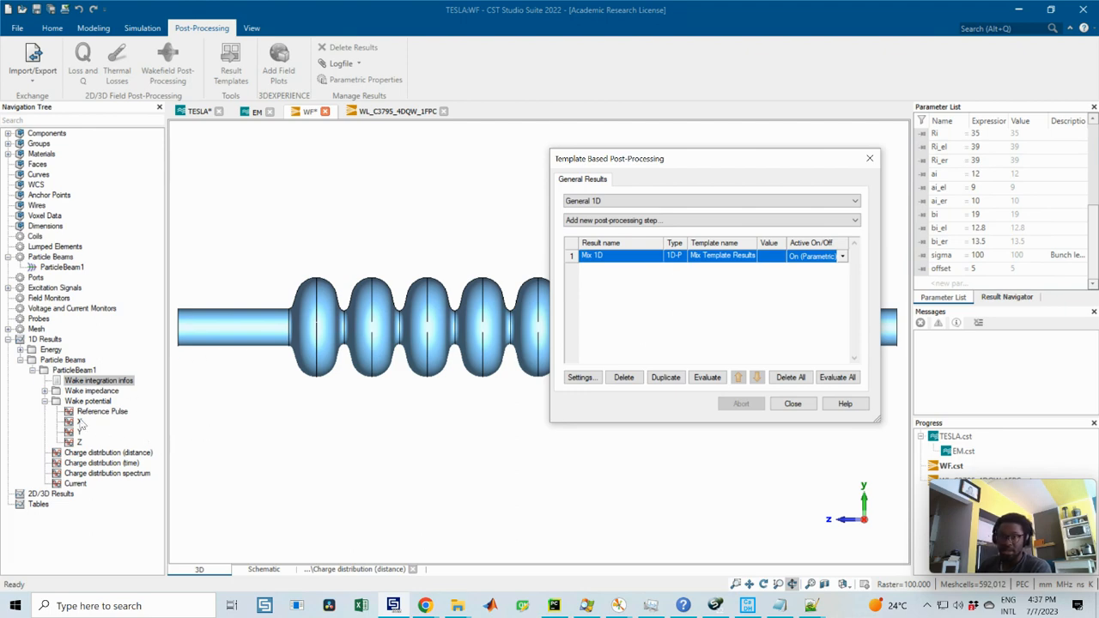
Step: Plot ParticleBeam1's charge distribution over distance and compare it with the wake loss factor definition in CST Studio Suite Help
left_click(90, 453)
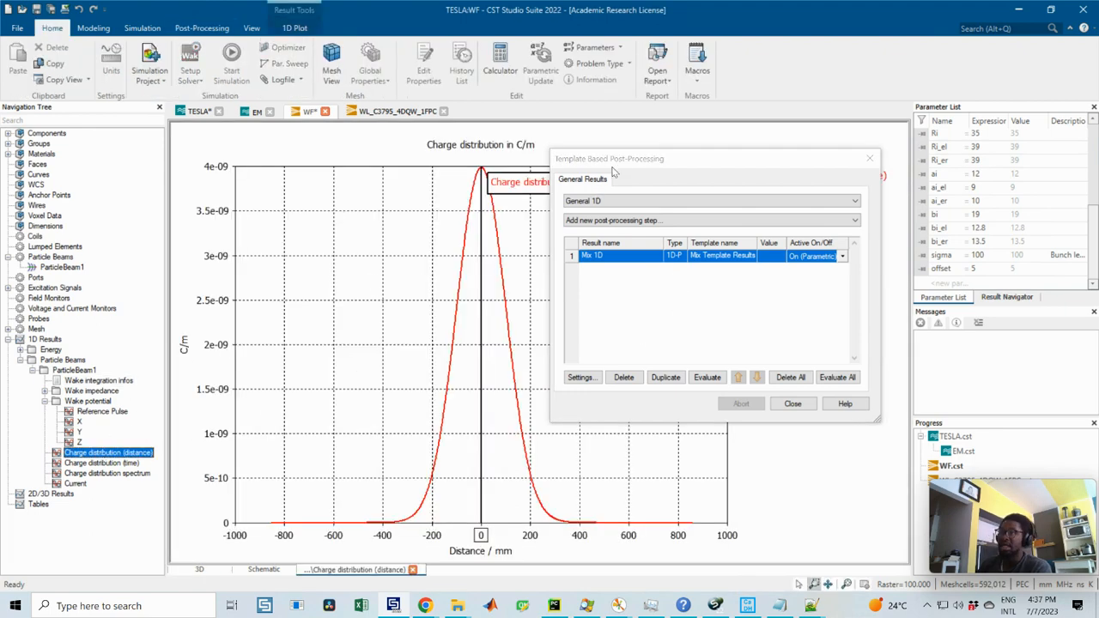
left_click_drag(620, 160, 694, 189)
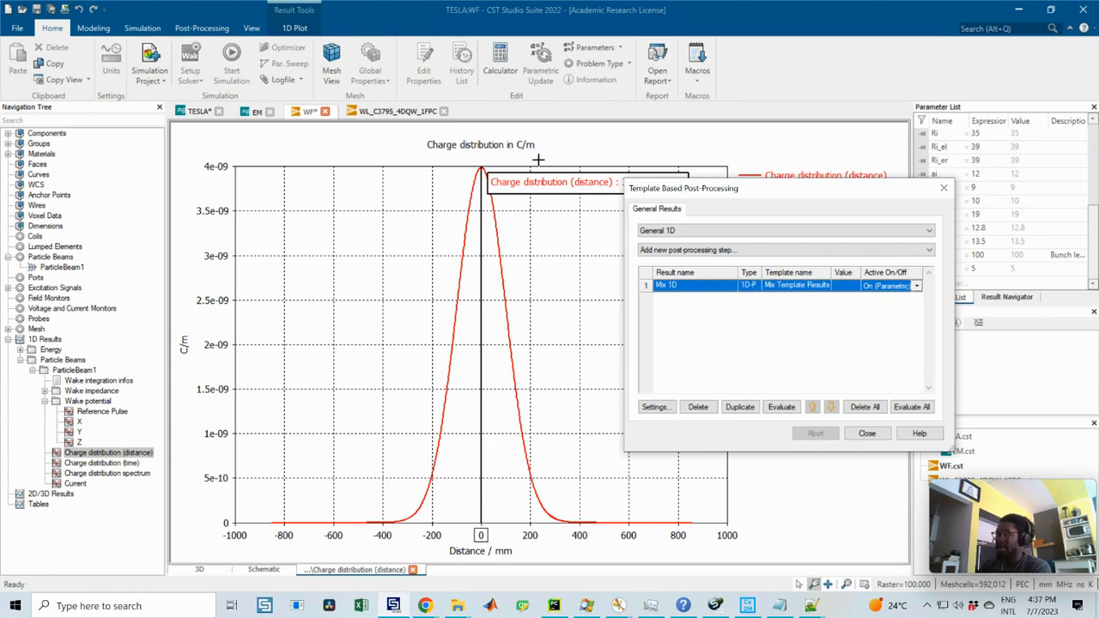
left_click(684, 605)
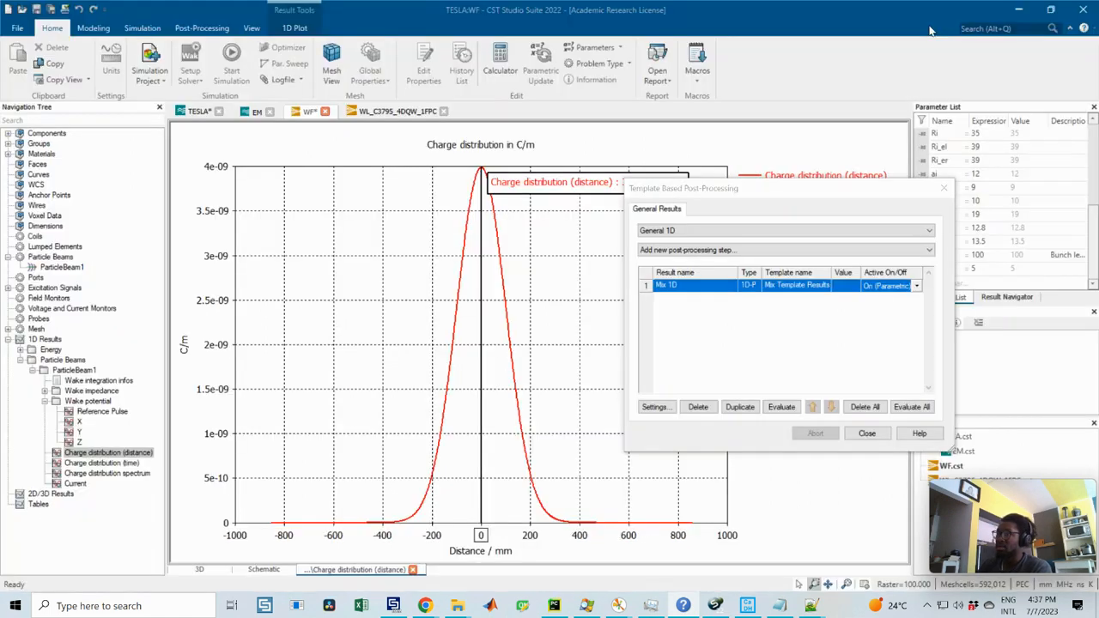
Step: Return to the project and add a 0D Integral post-processing step on ParticleBeam1's Charge distribution (distance) over the full range
left_click(1022, 8)
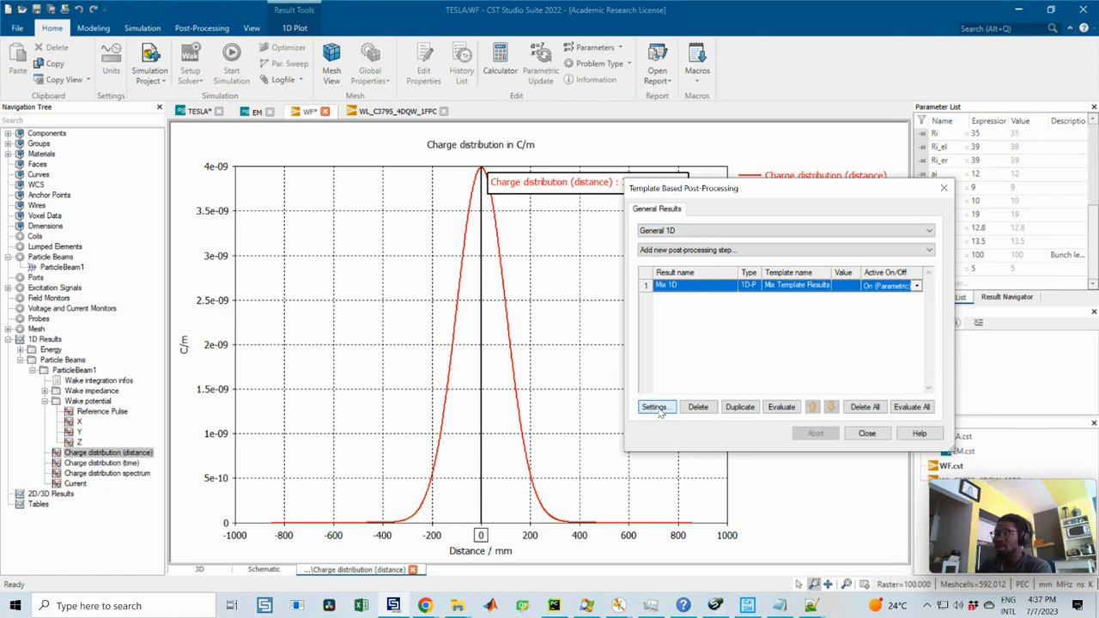
left_click(678, 250)
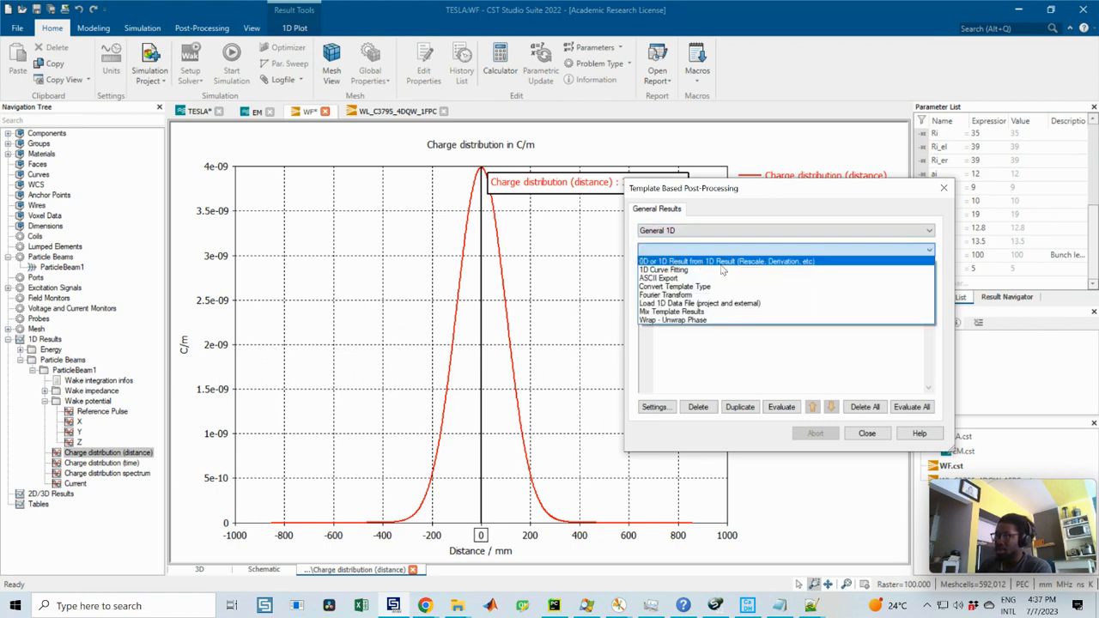
left_click(784, 262)
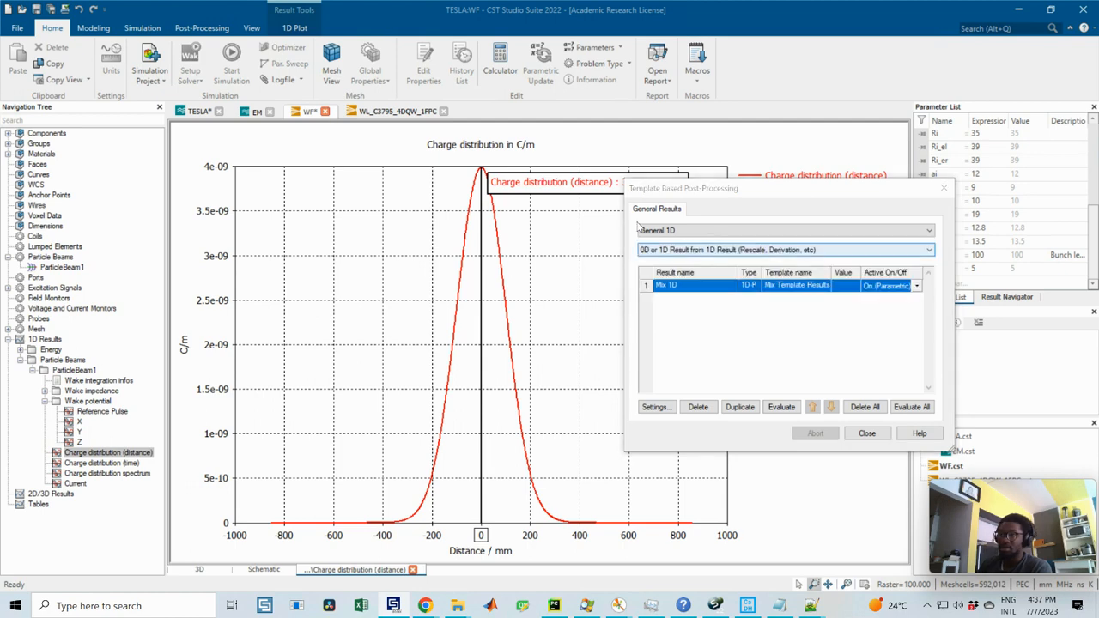
left_click(516, 175)
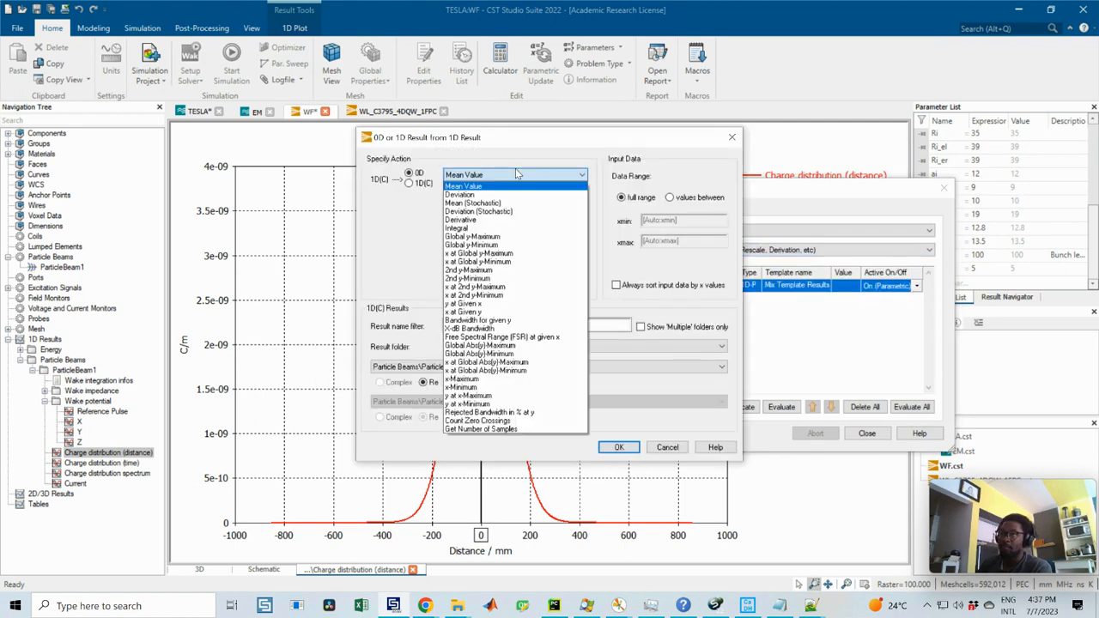
left_click(464, 228)
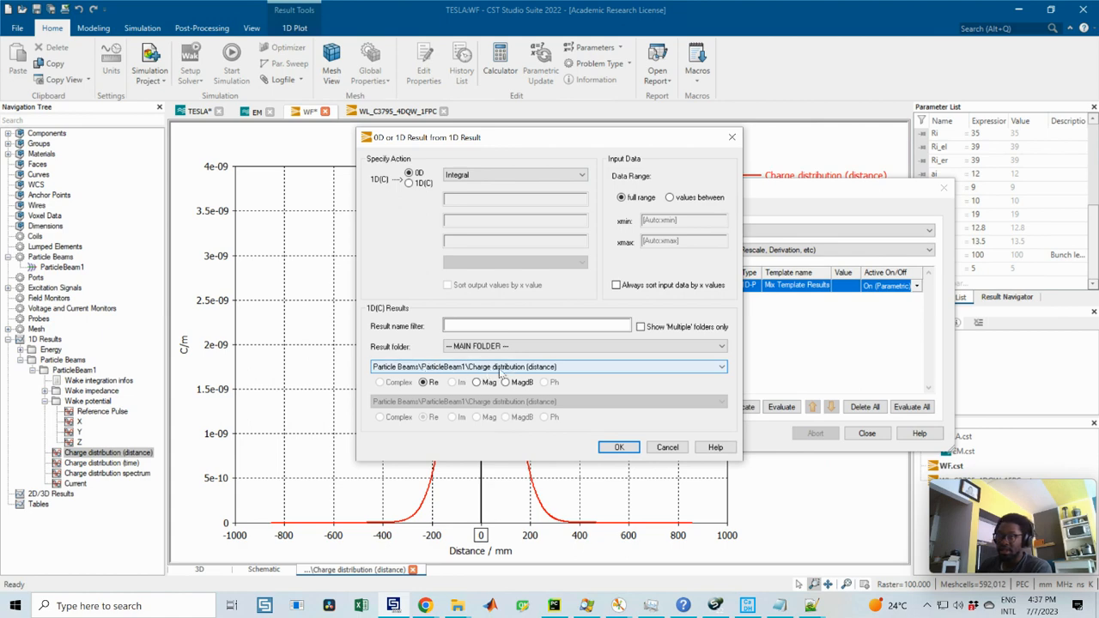
left_click(606, 447)
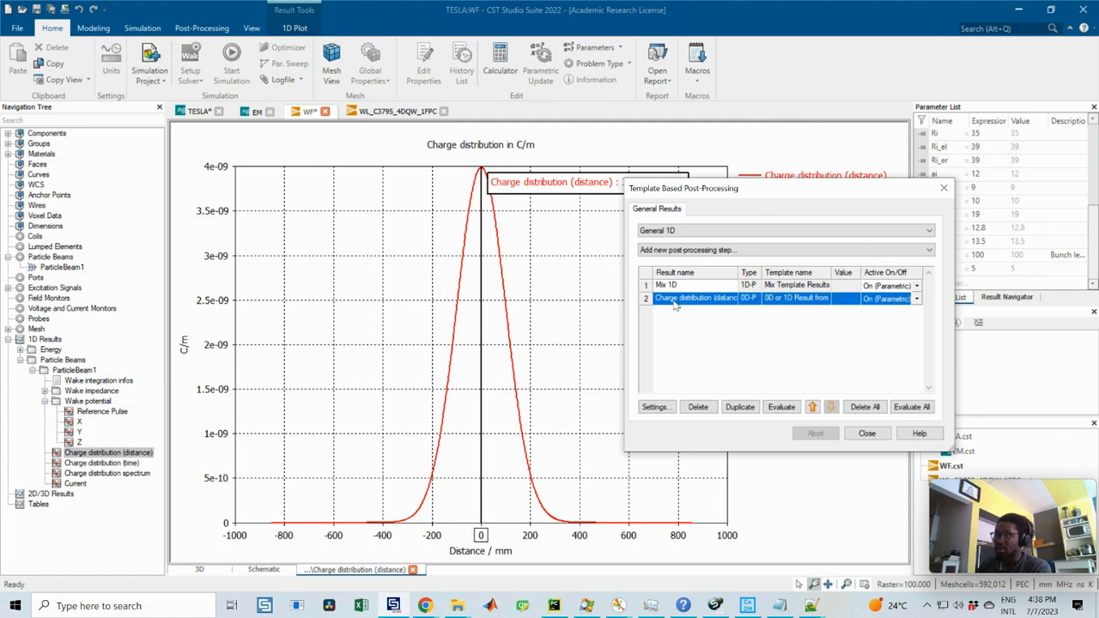
Step: Rename the charge distribution integral as total_charge and evaluate it
left_click(684, 303)
type("total_charge")
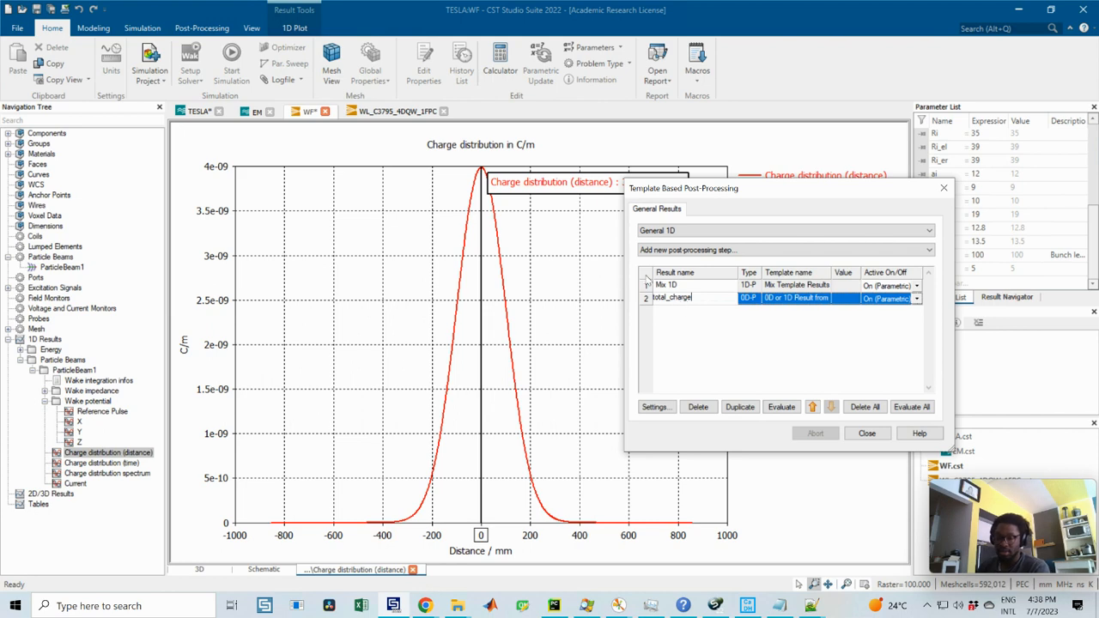
key("Return")
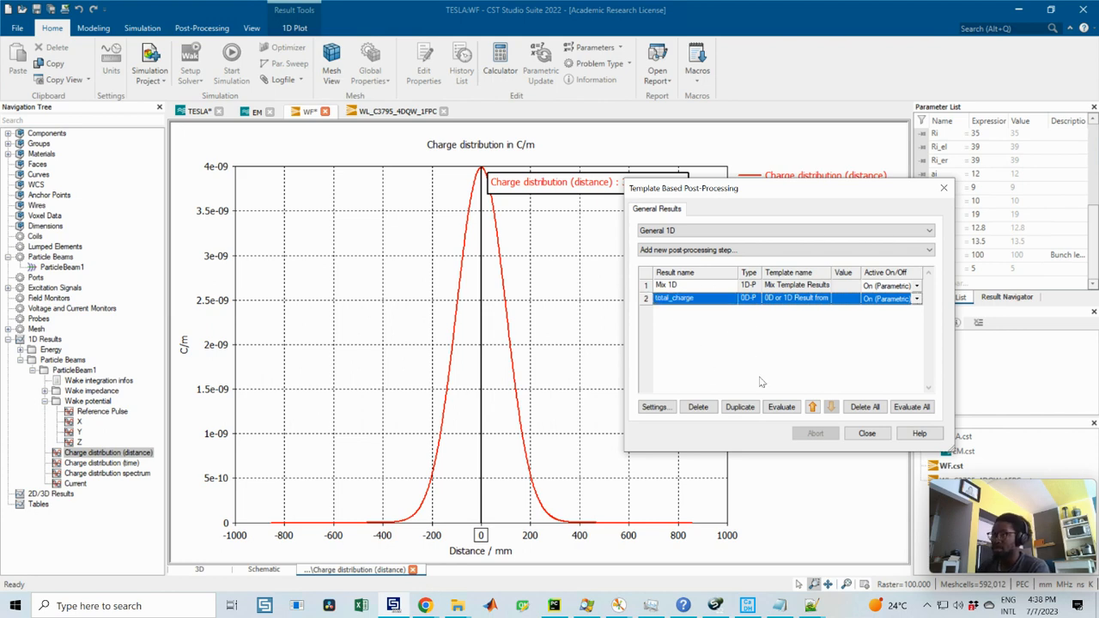
left_click(781, 406)
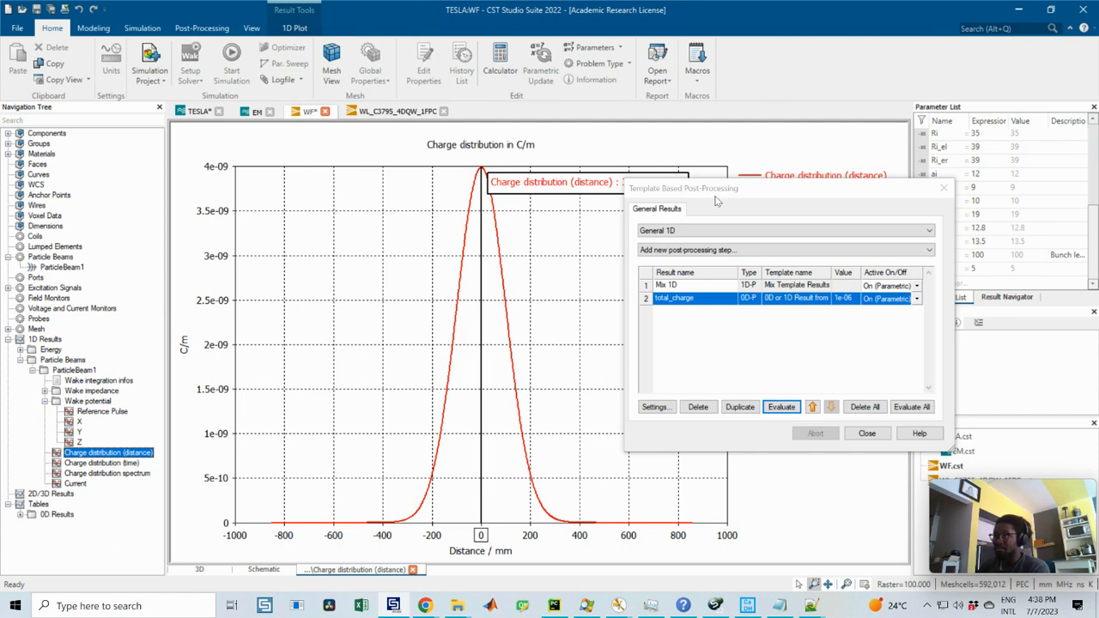
Step: Check the wake loss factor formula in CST Studio Suite Help, then return and move total_charge above the Mix 1D result
left_click_drag(717, 200, 674, 202)
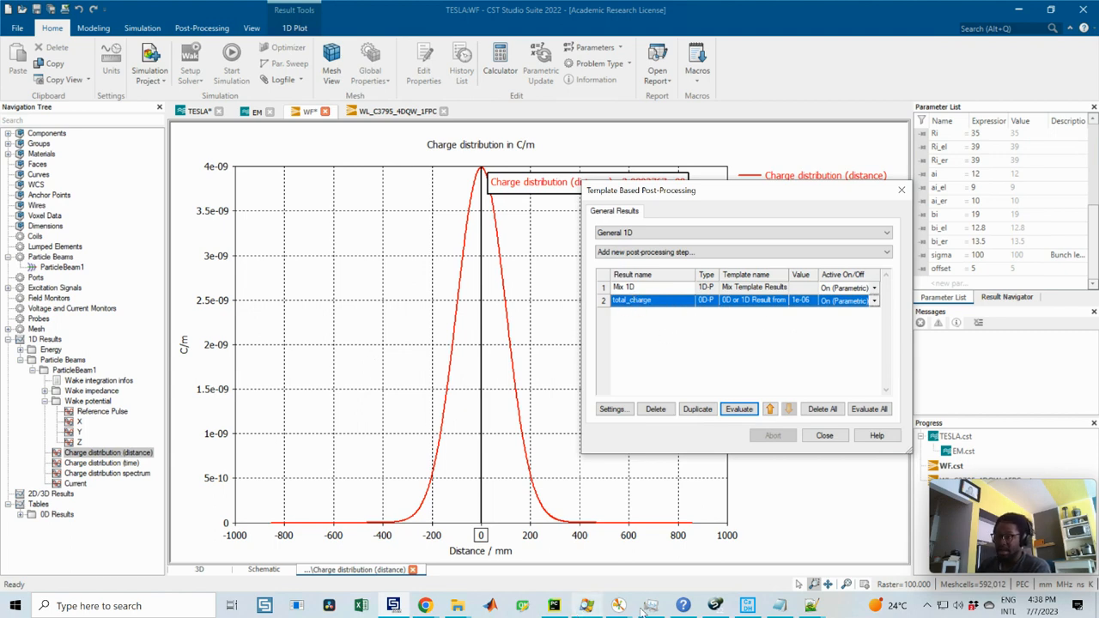
left_click(682, 605)
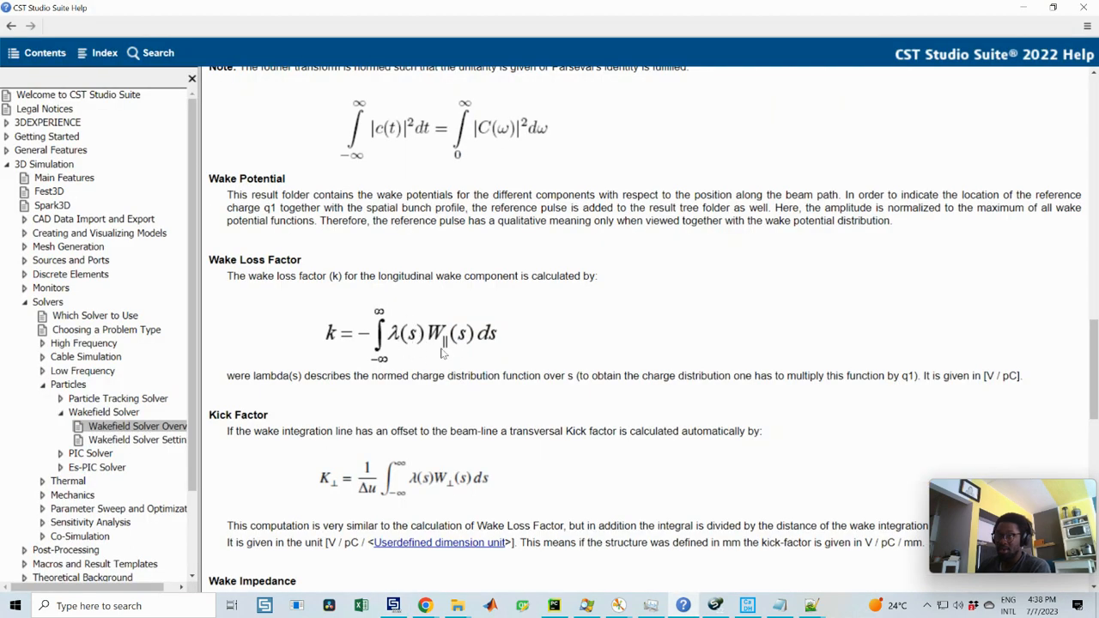
left_click(1023, 8)
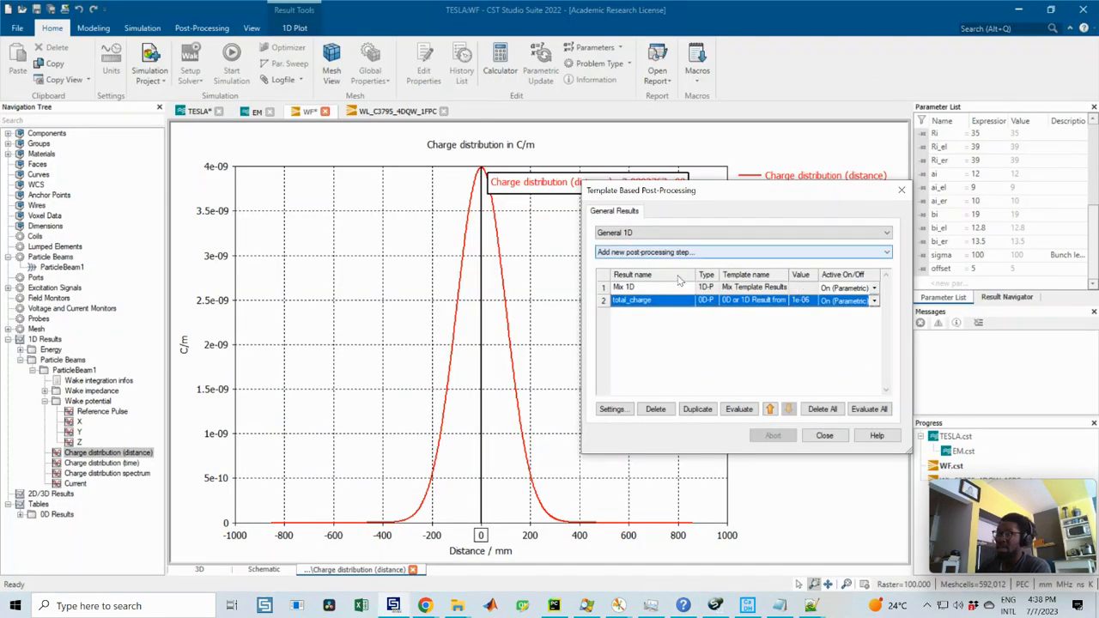
left_click(769, 410)
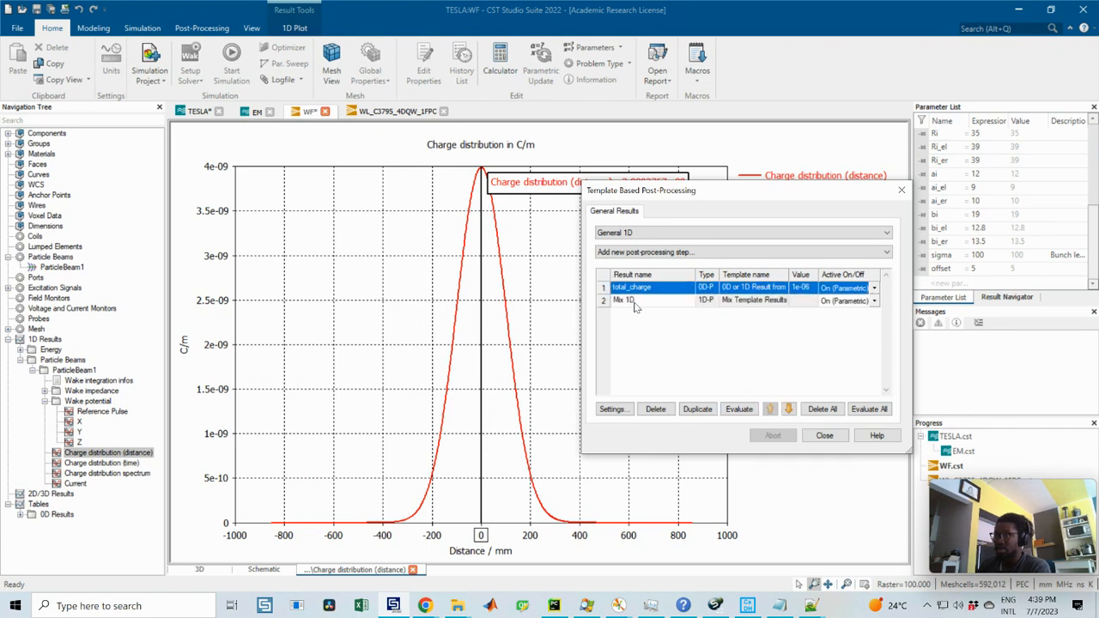
Step: Edit the Mix 1D step to use total_charge as C and set its expression to A*B/C
left_click(635, 302)
left_click(611, 408)
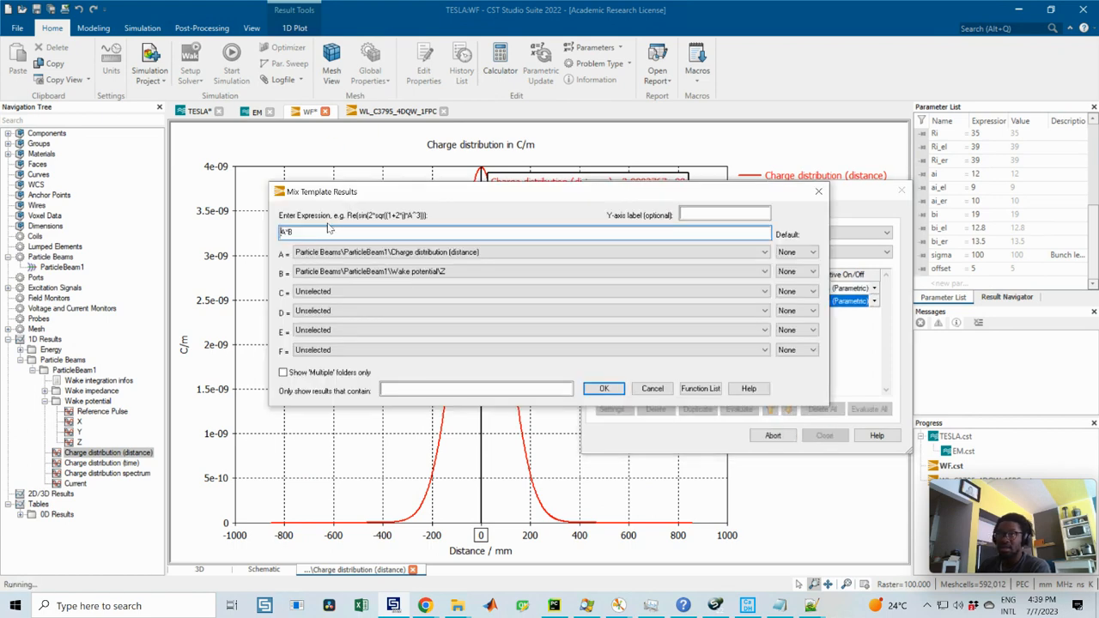
left_click(368, 295)
left_click(314, 299)
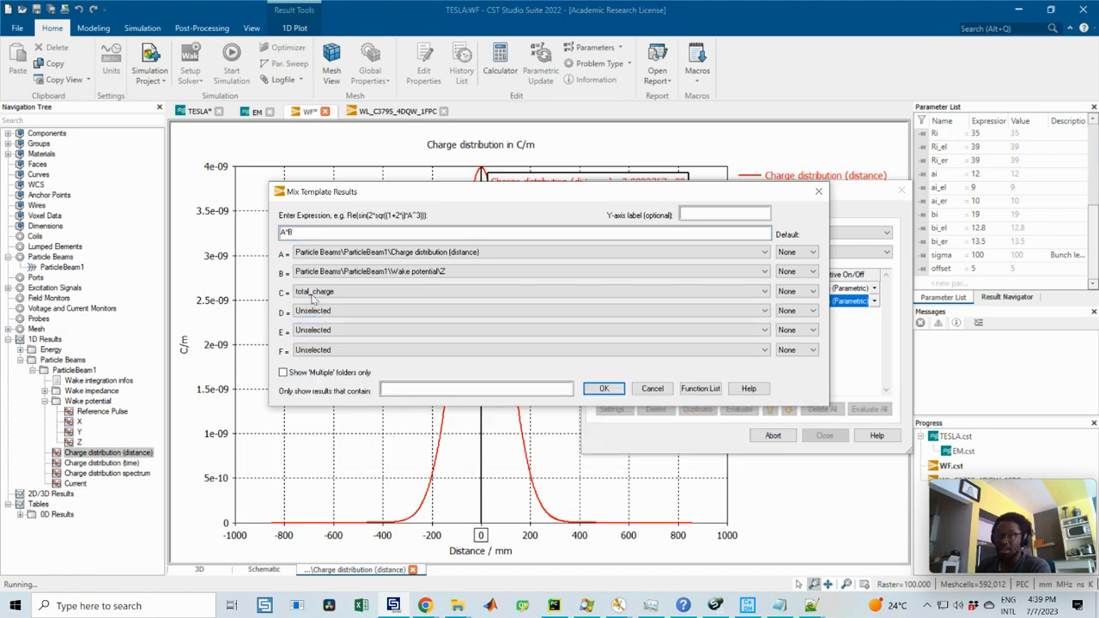
left_click(306, 232)
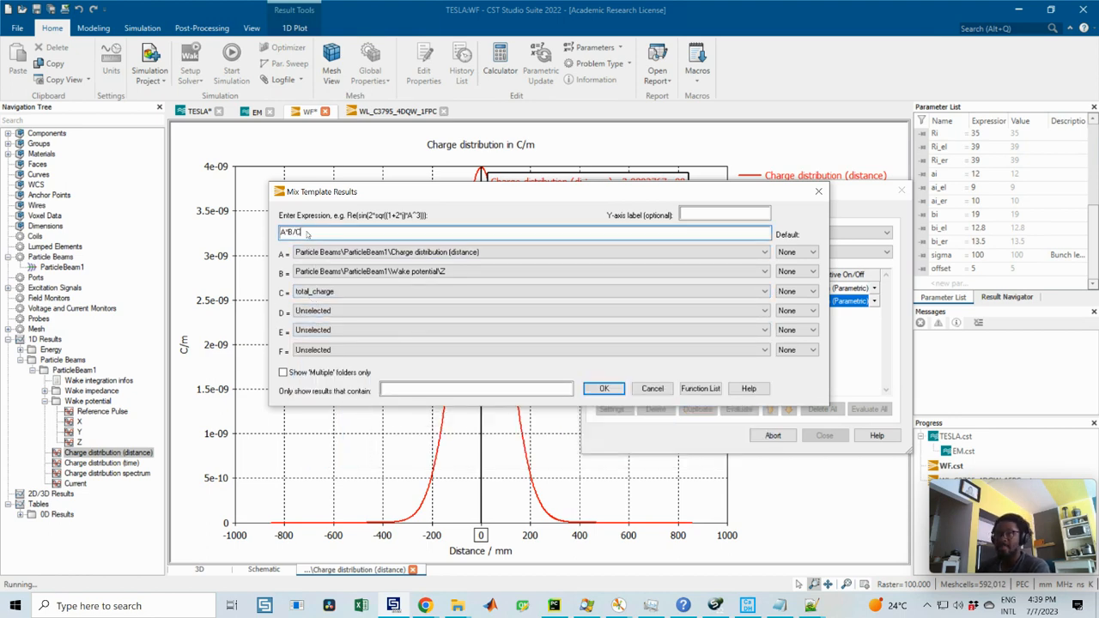
left_click(603, 388)
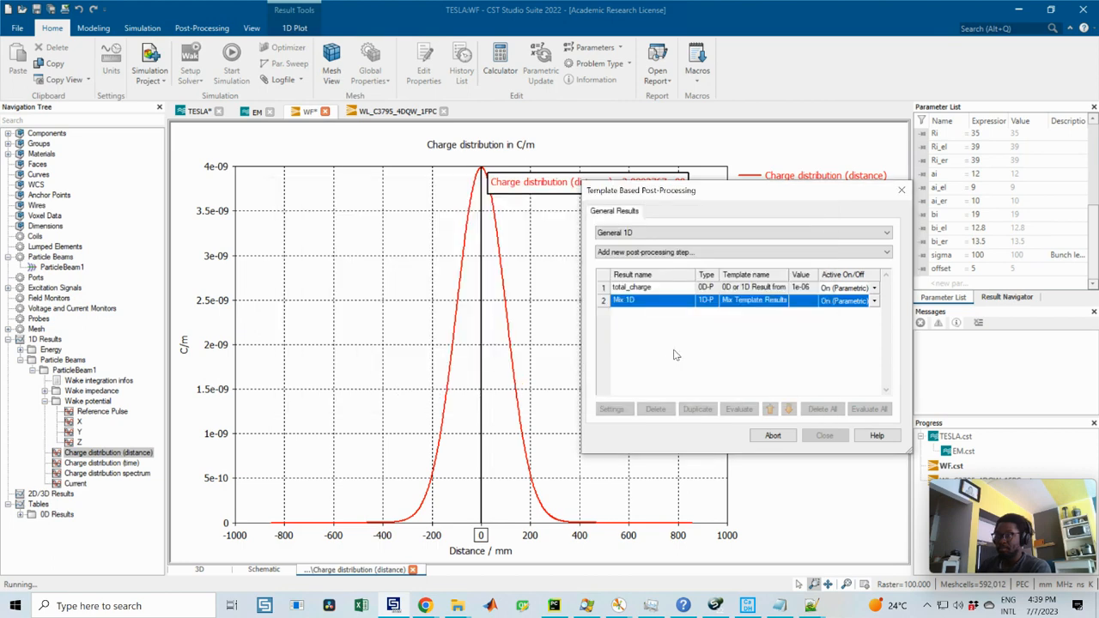
Step: Rename the Mix 1D result as WsL
left_click(626, 300)
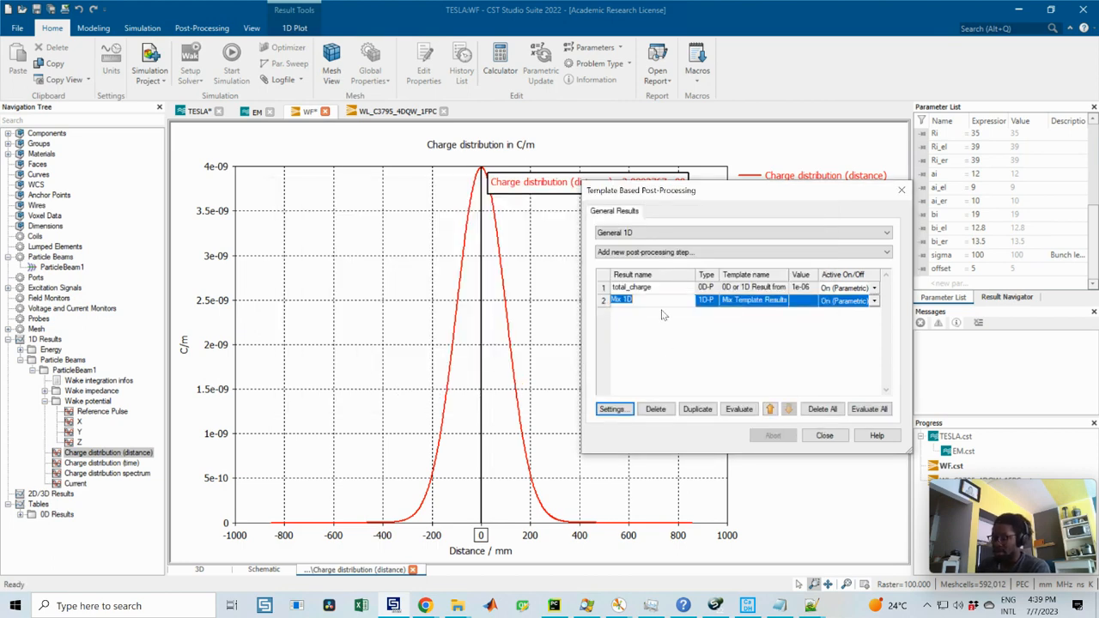
type("WsL")
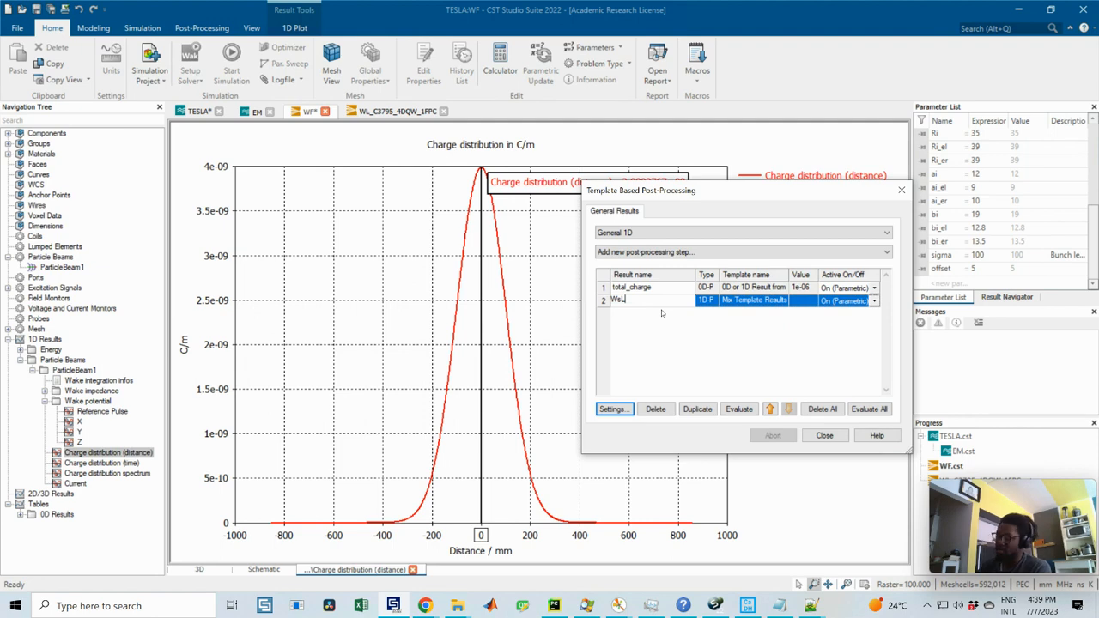
key("Return")
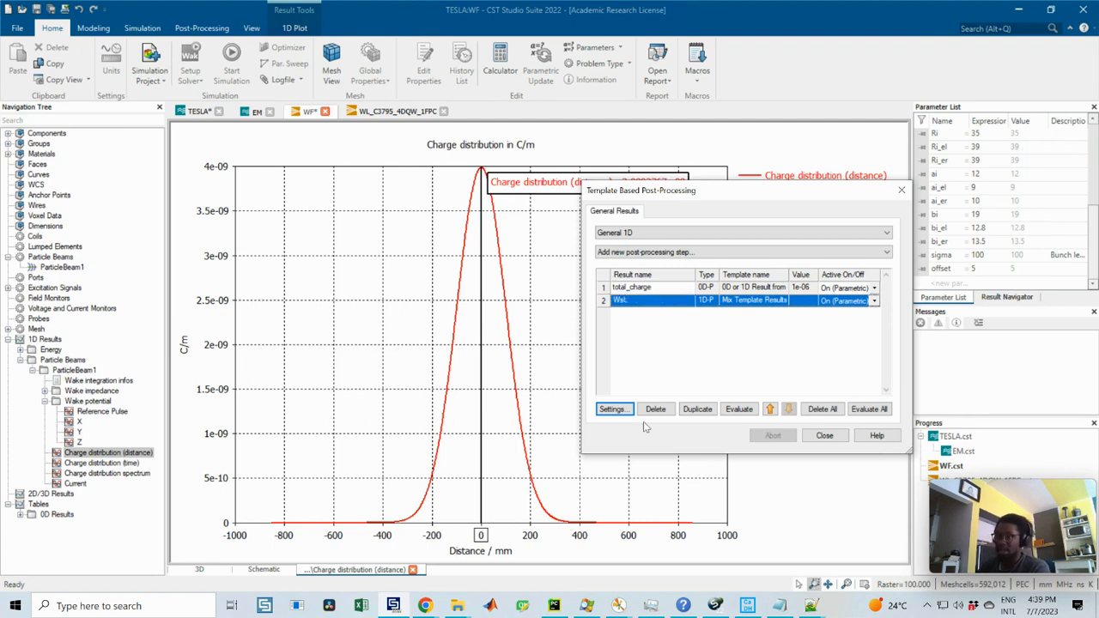
Step: Recheck the wake loss factor formula in CST Studio Suite Help and add a 0D Integral post-processing step on the WsL result
left_click(682, 605)
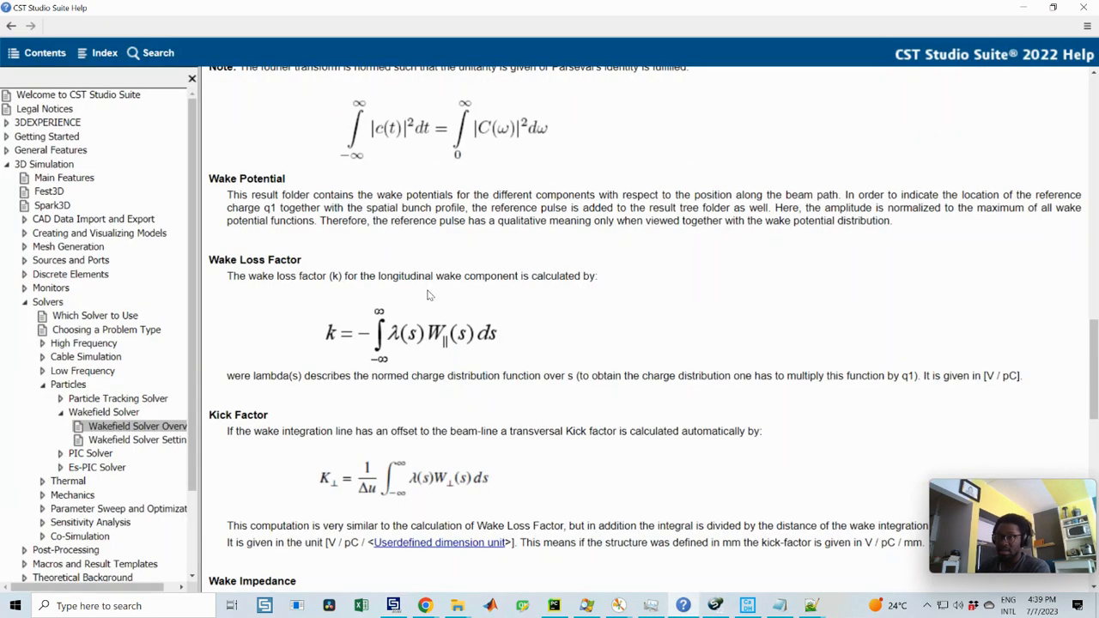
left_click(684, 605)
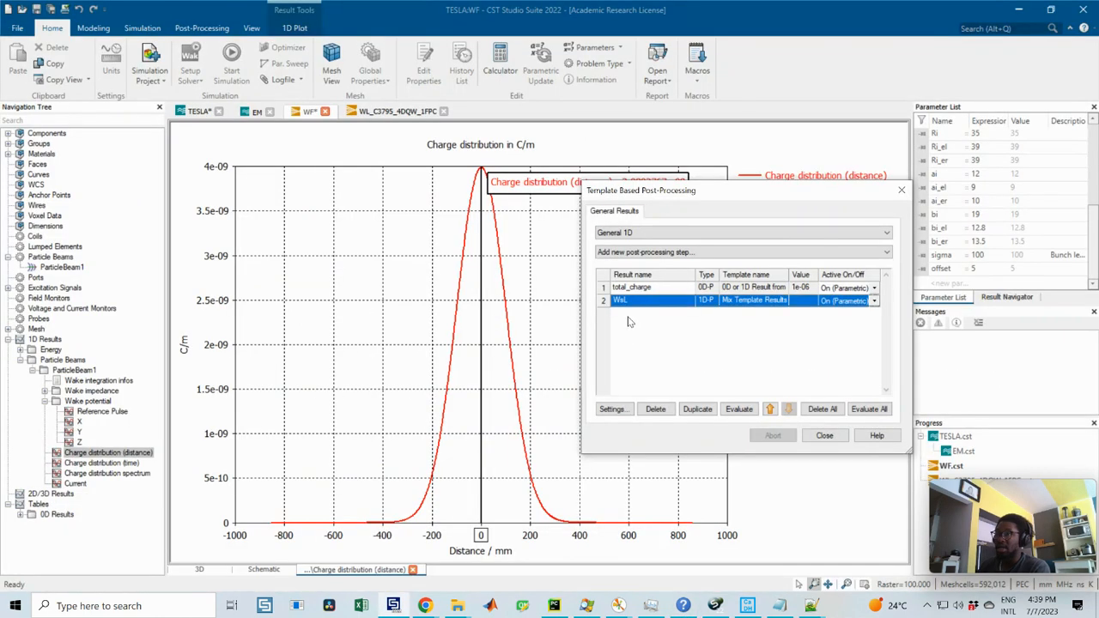
left_click(631, 252)
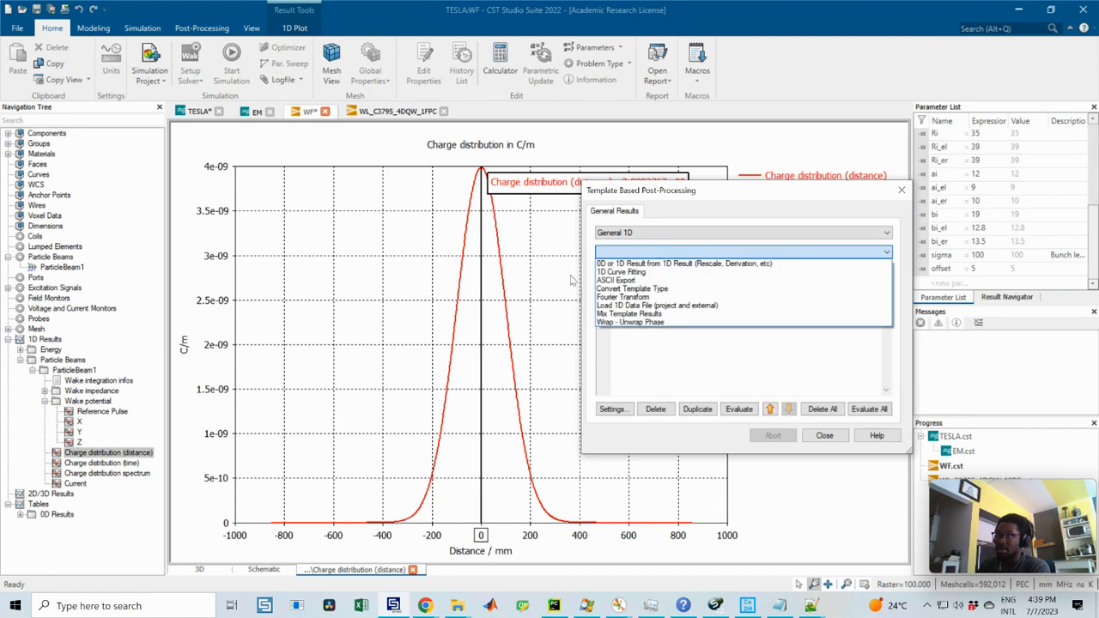
left_click(675, 264)
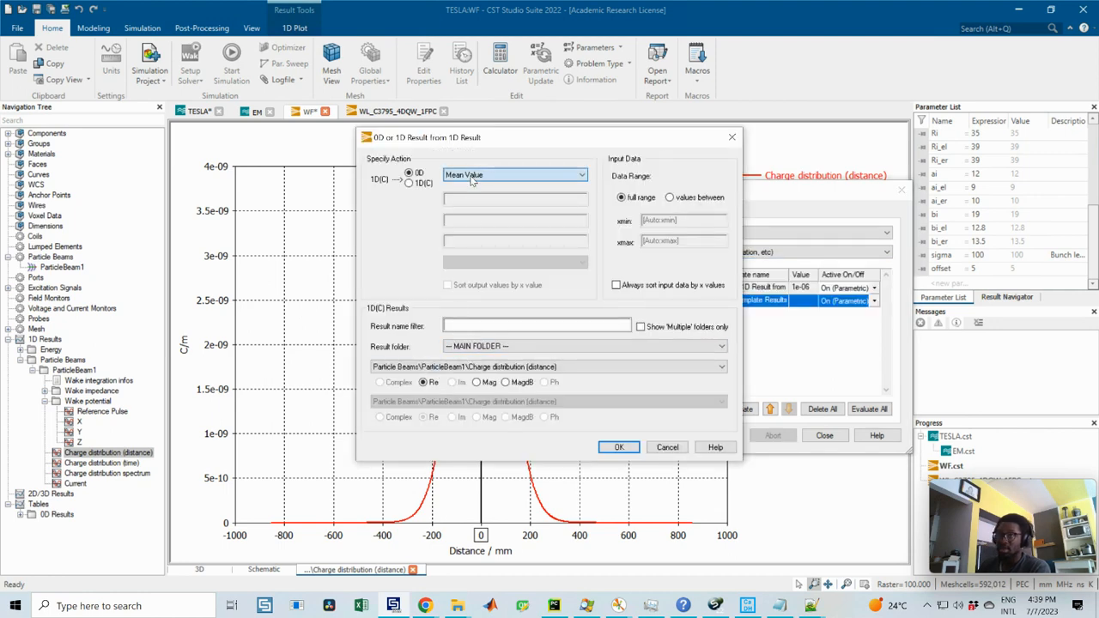
left_click(471, 175)
left_click(480, 192)
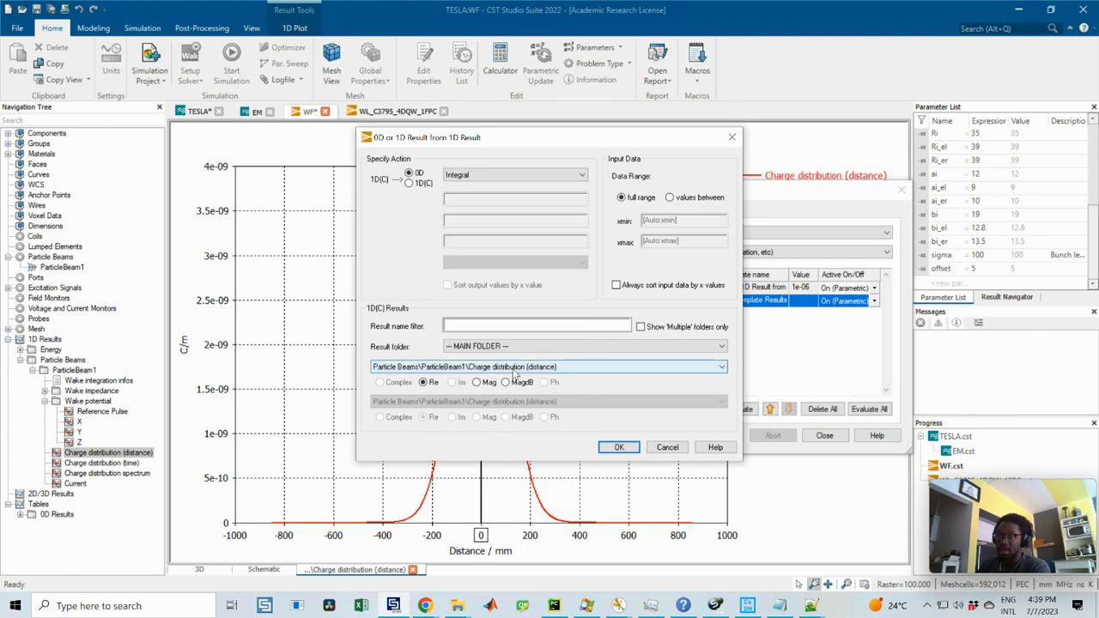
left_click(483, 370)
left_click(399, 395)
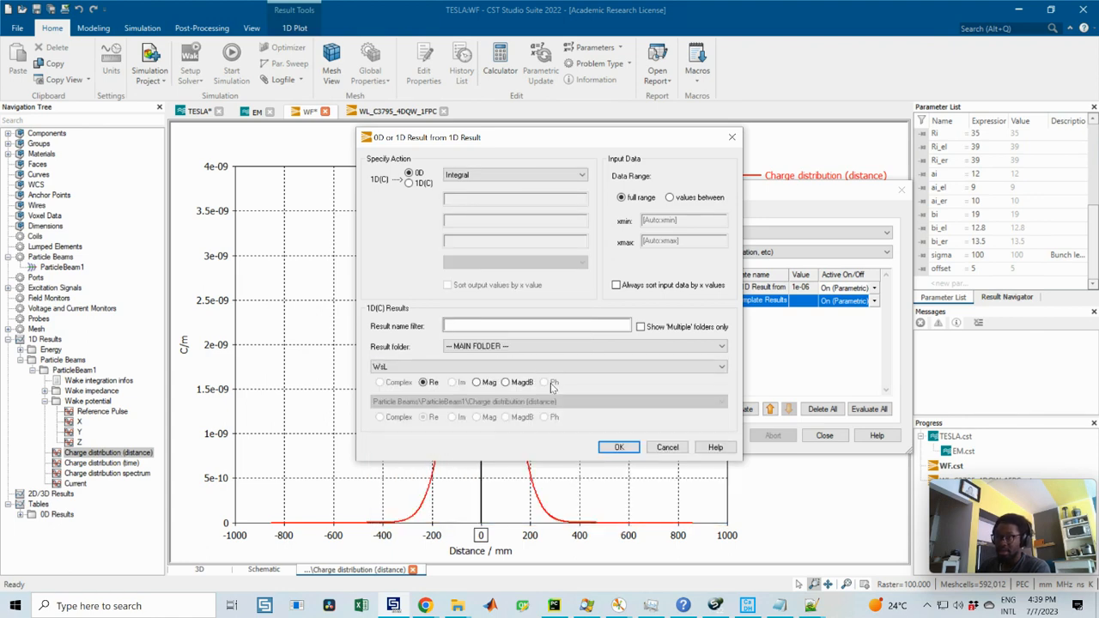
left_click(614, 449)
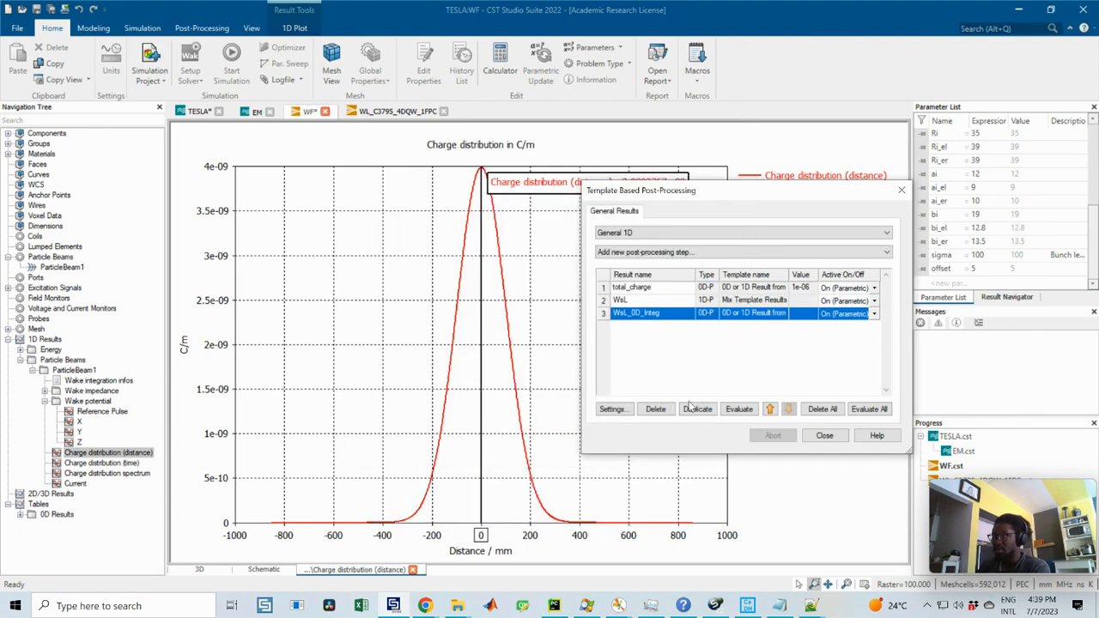
Step: Try to evaluate the integral of WsL and read the output in the message log
left_click(738, 409)
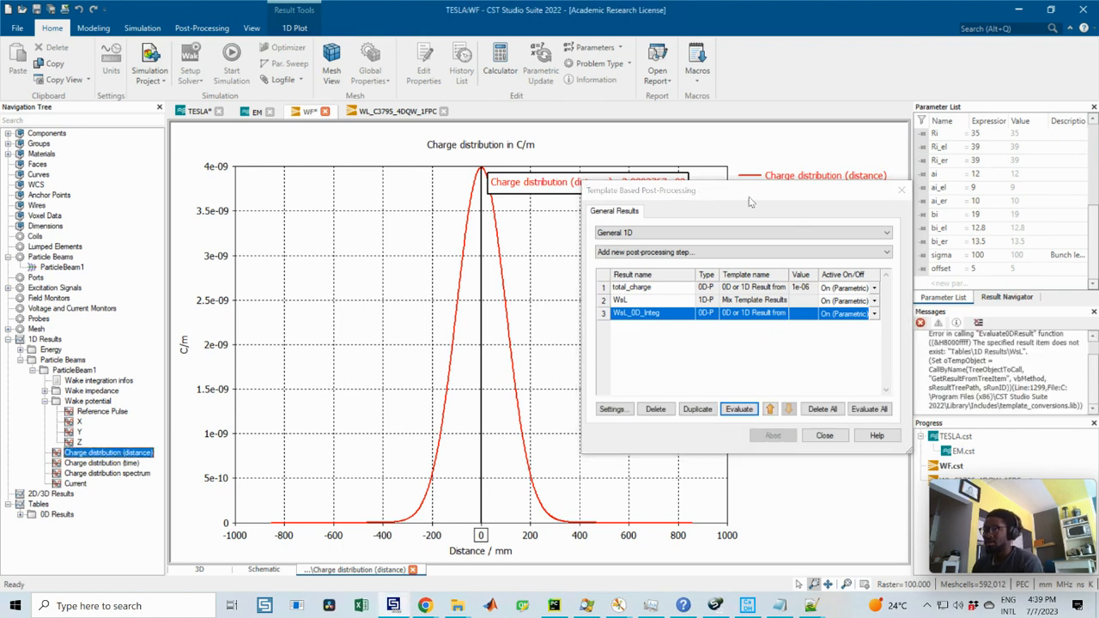
left_click_drag(673, 191, 568, 206)
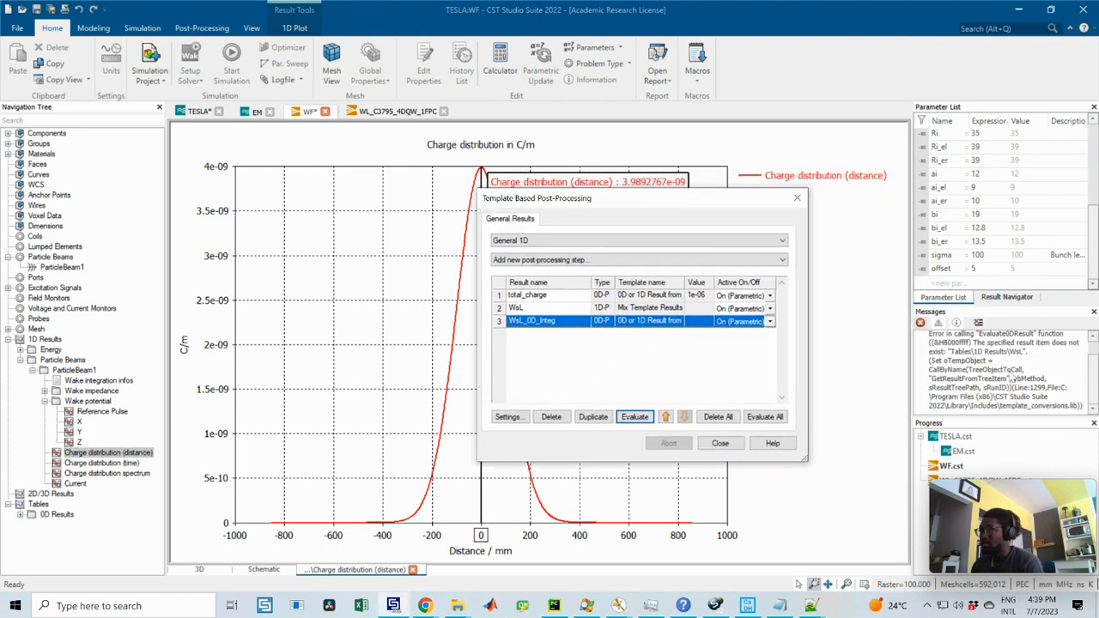
scroll(1018, 380, "up", 1)
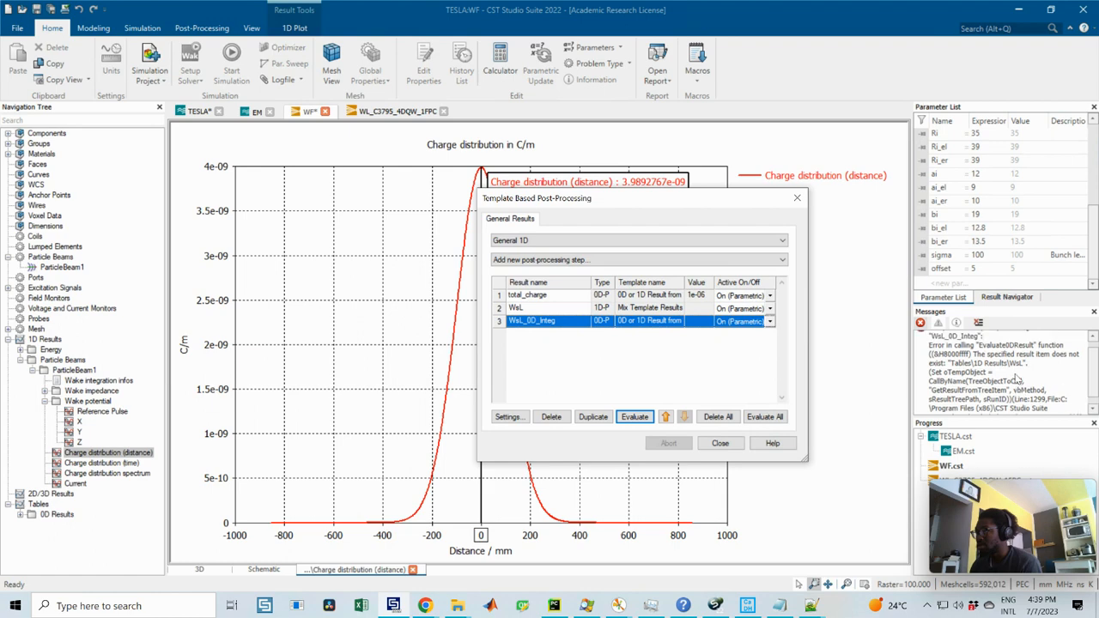
scroll(1018, 380, "up", 1)
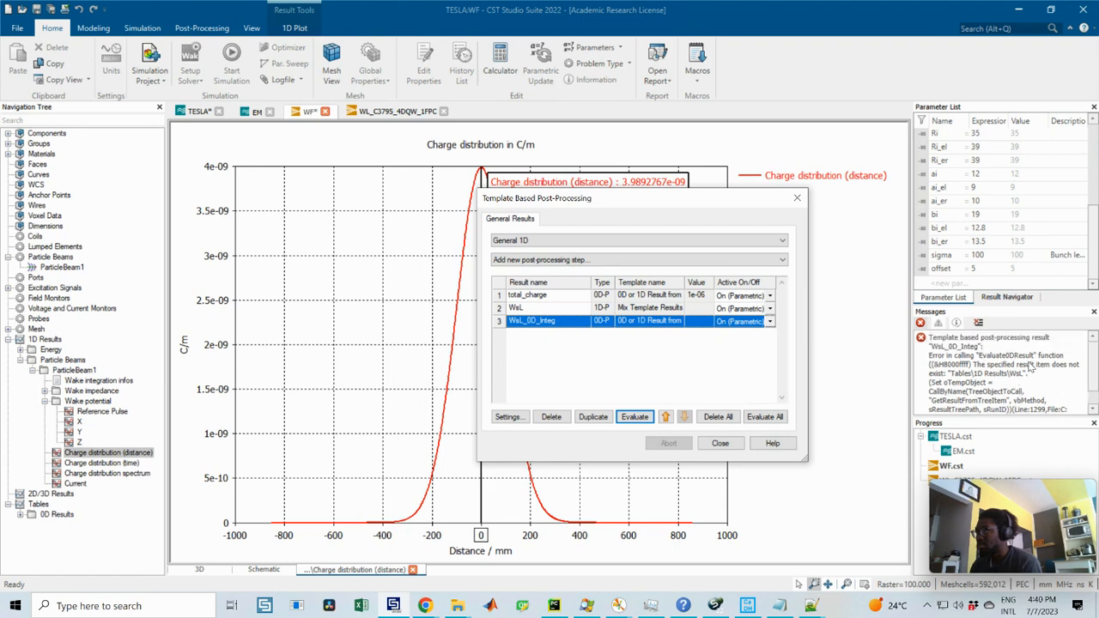
Step: Evaluate the WsL mix result to plot its curve and clear the message log
left_click(604, 309)
left_click_drag(615, 210, 805, 181)
left_click(824, 388)
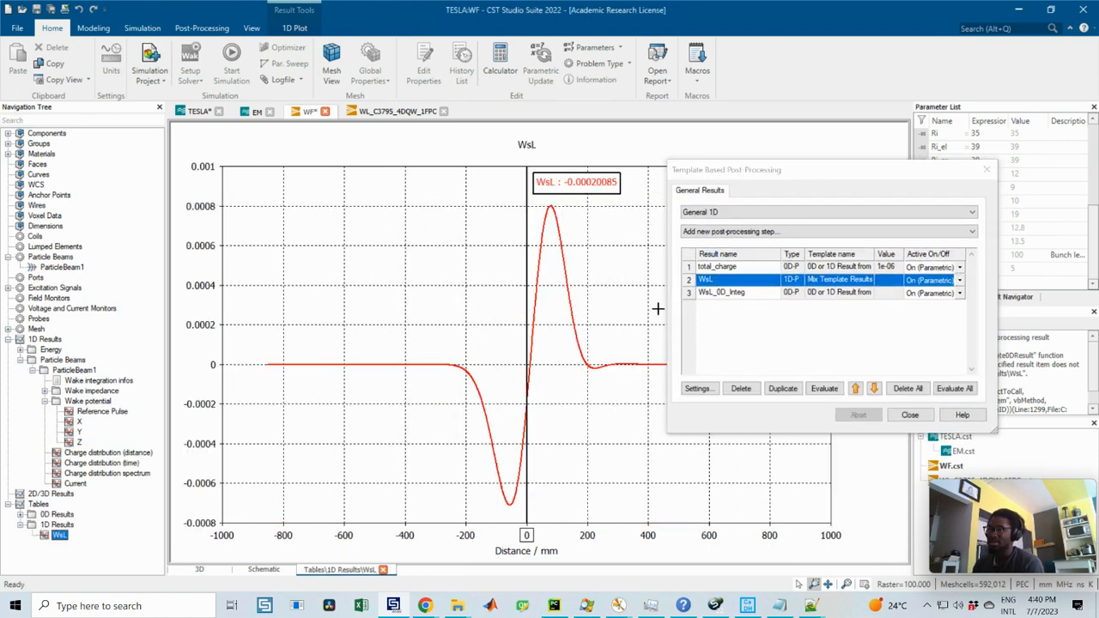
left_click_drag(724, 176, 546, 189)
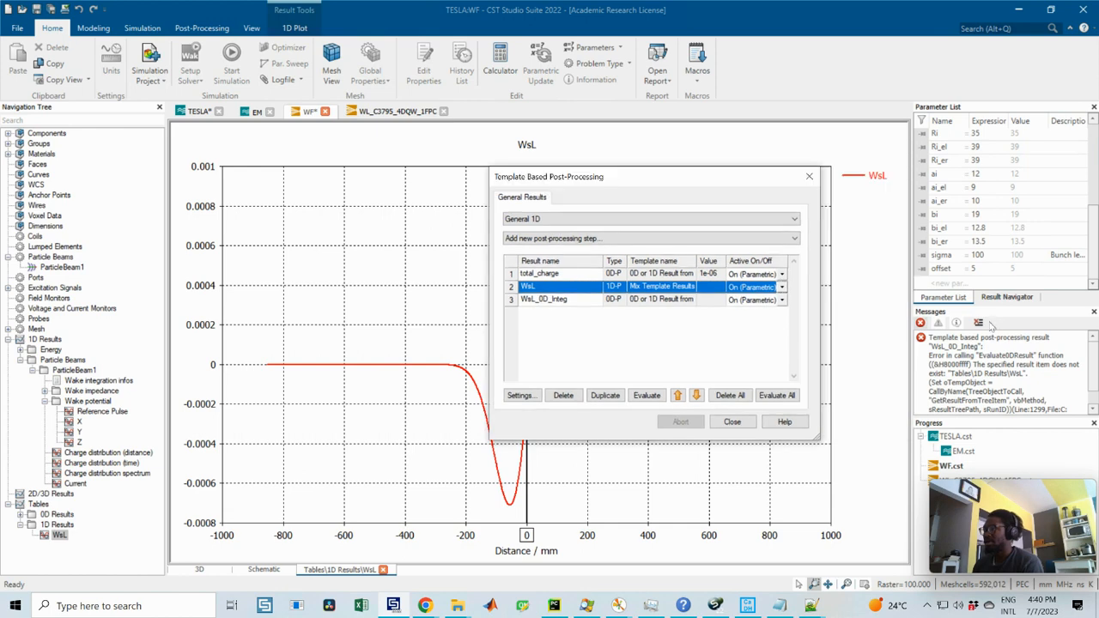
left_click(979, 322)
Step: View ParticleBeam1's Z wake potential and Charge distribution (distance) plots for comparison with the WsL curve
left_click_drag(682, 179, 886, 189)
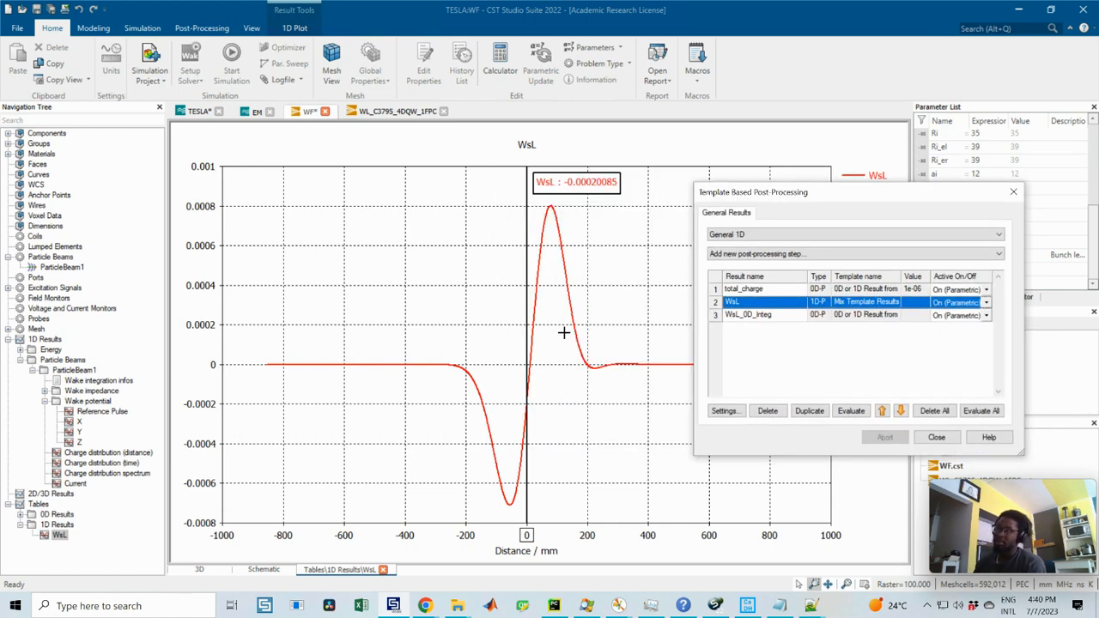
left_click(79, 443)
left_click(83, 451)
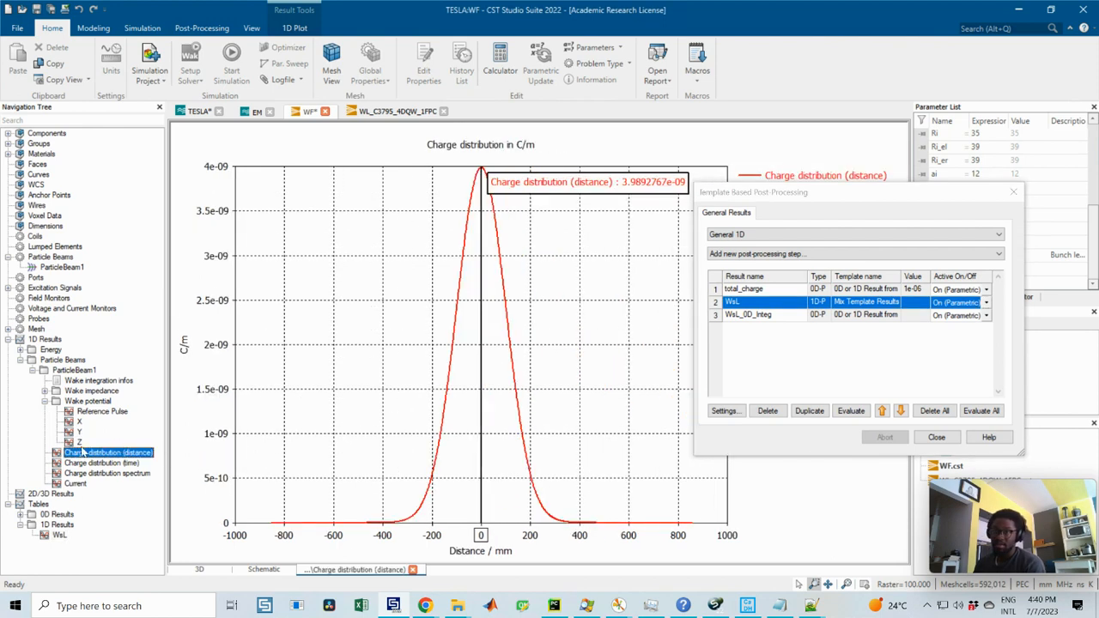
Step: Compare the Z wake potential and WsL curves, and evaluate the WsL_0D_Integ post-processing result with the dialog widened to show its full value
left_click(78, 444)
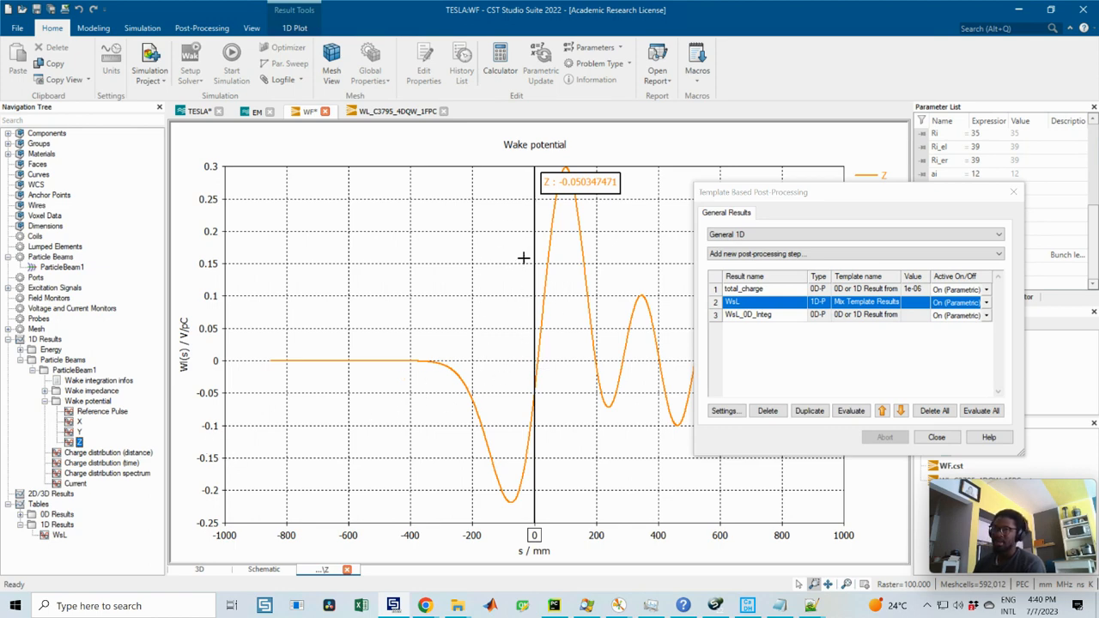
left_click(58, 535)
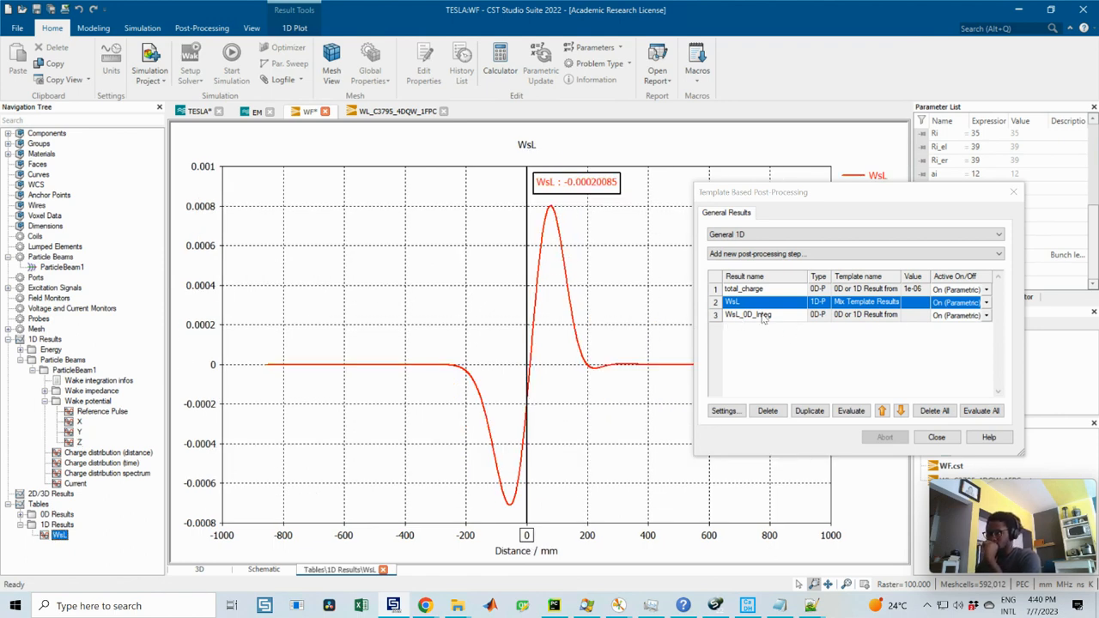
left_click(762, 316)
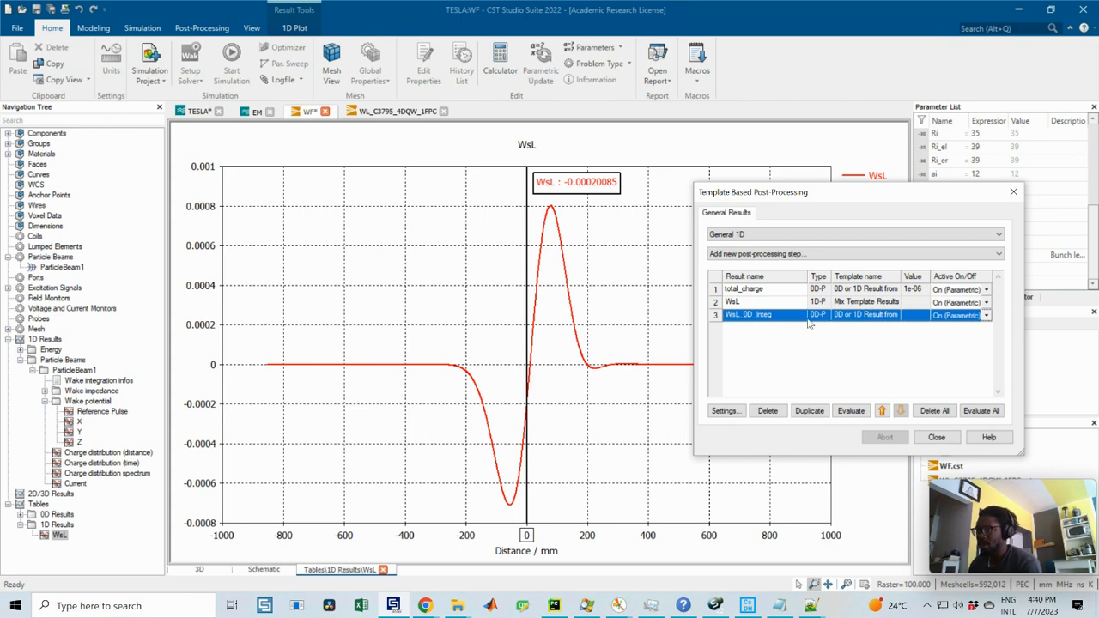
left_click_drag(706, 189, 647, 179)
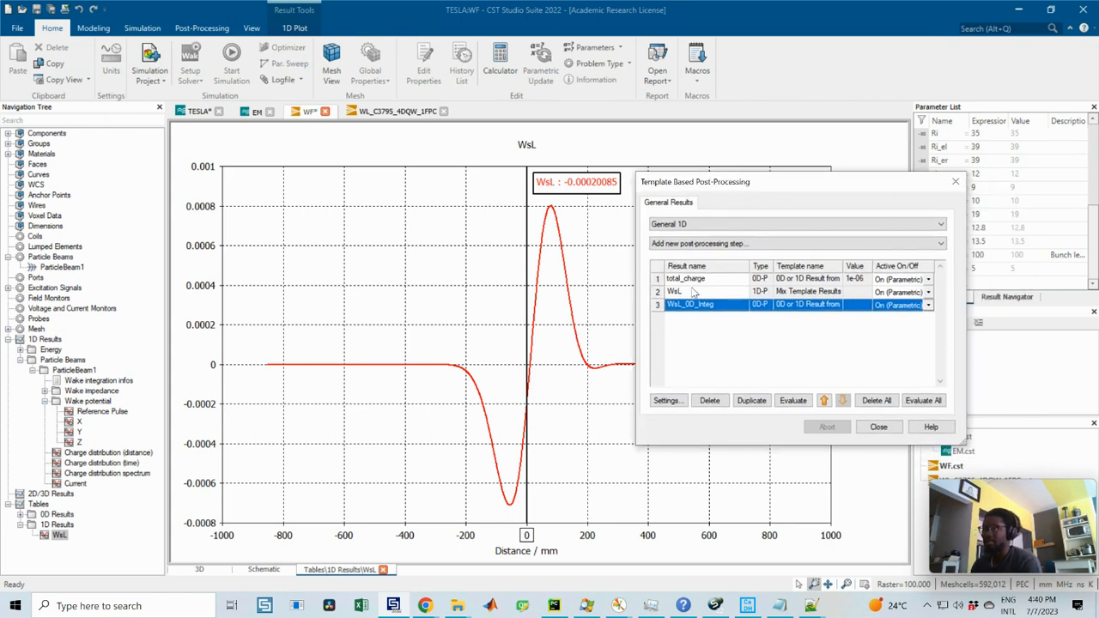
left_click(792, 400)
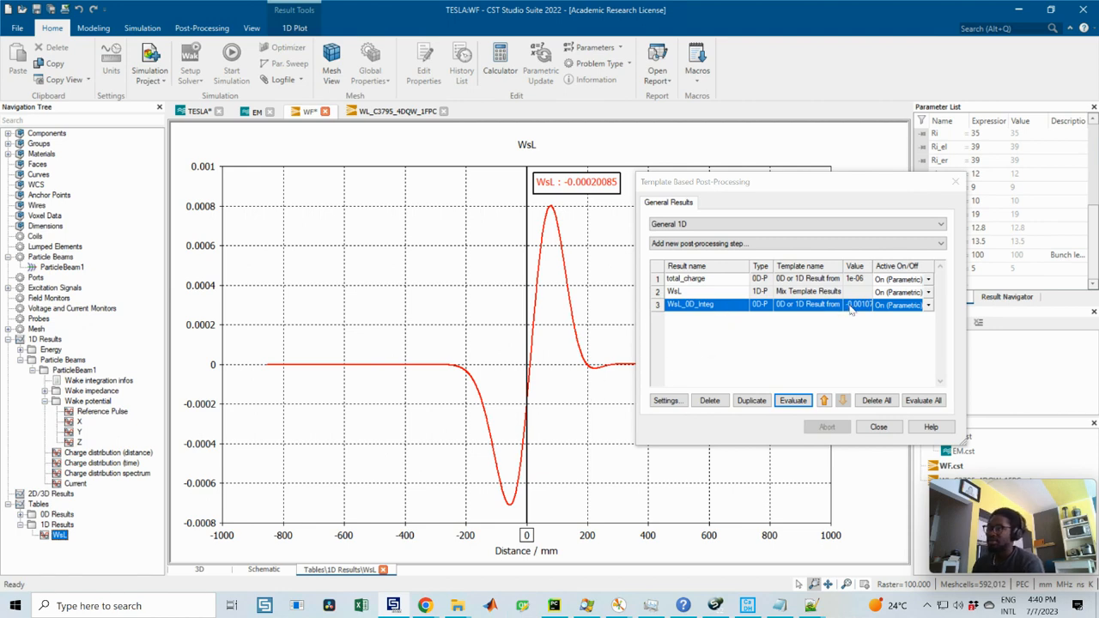
left_click_drag(636, 302, 460, 287)
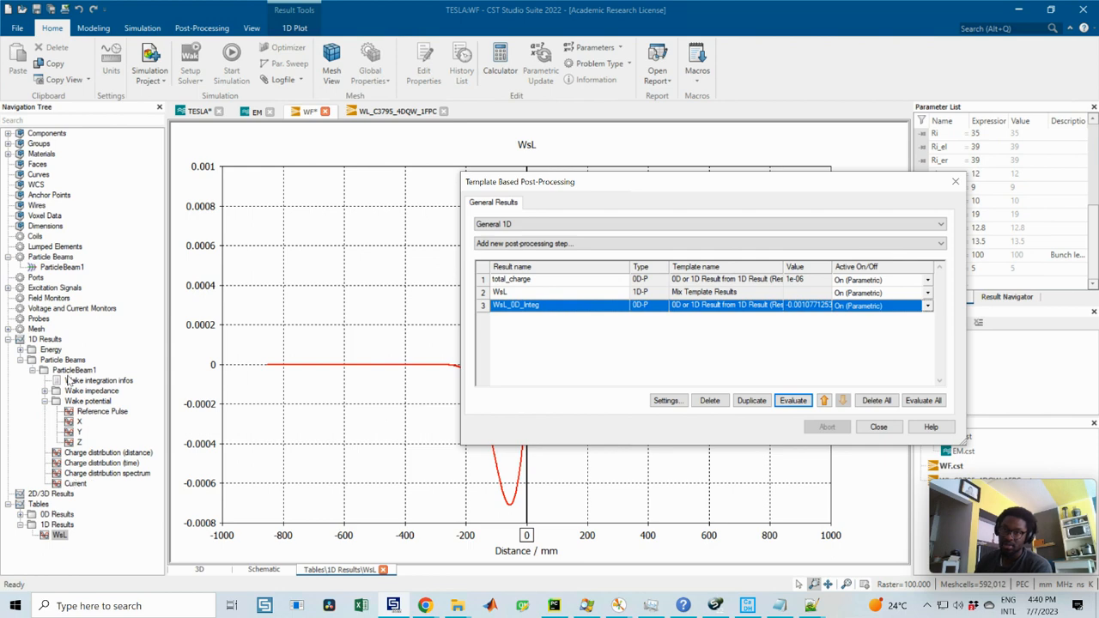
Step: Check the Wake-Loss-Factor in ParticleBeam1's Wake integration infos and rename the WsL_0D_Integ result as k_loss
double_click(72, 380)
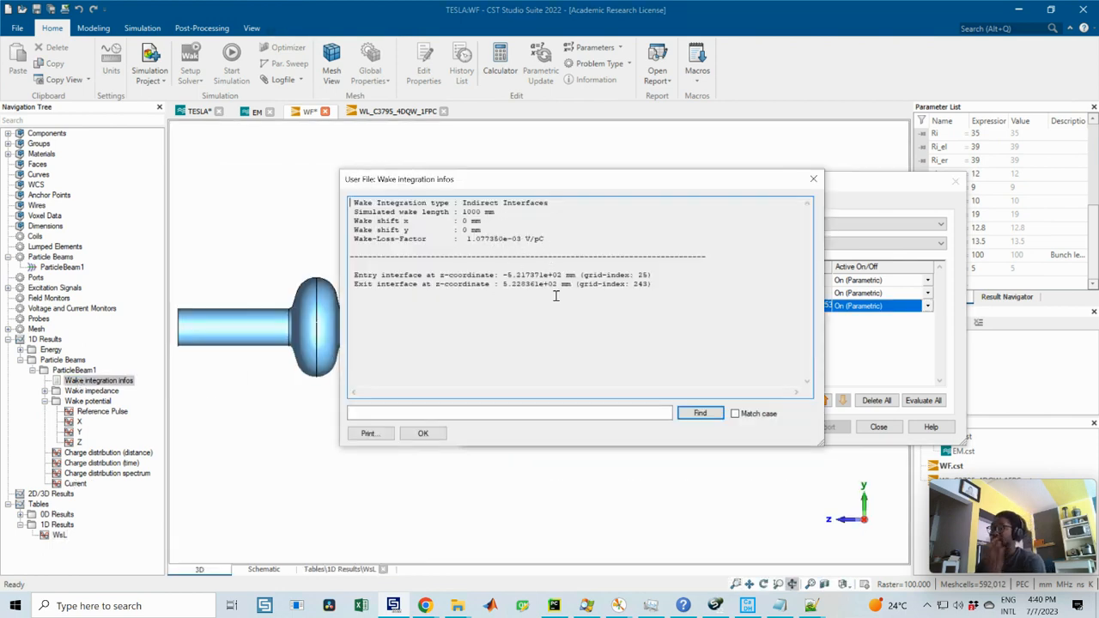
left_click(813, 178)
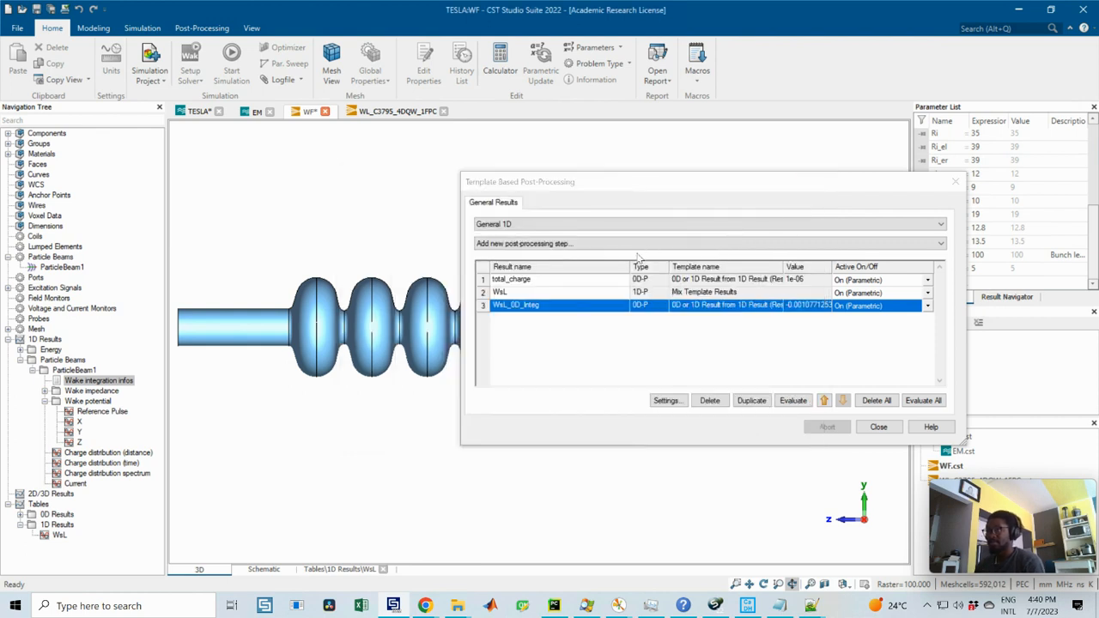
double_click(515, 306)
type("k_loss")
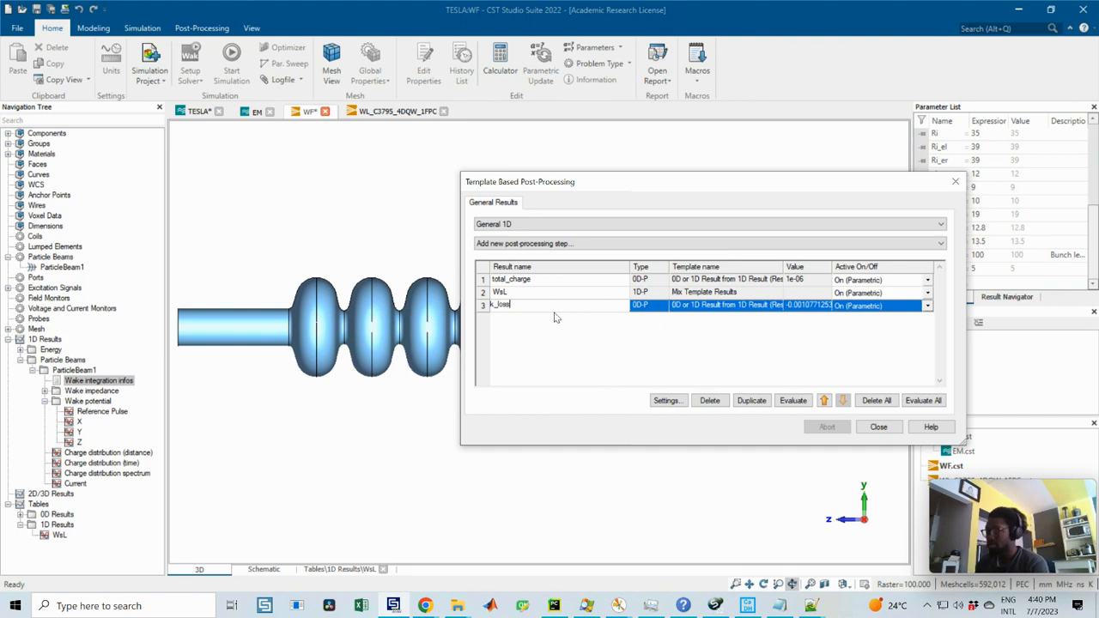
key("Return")
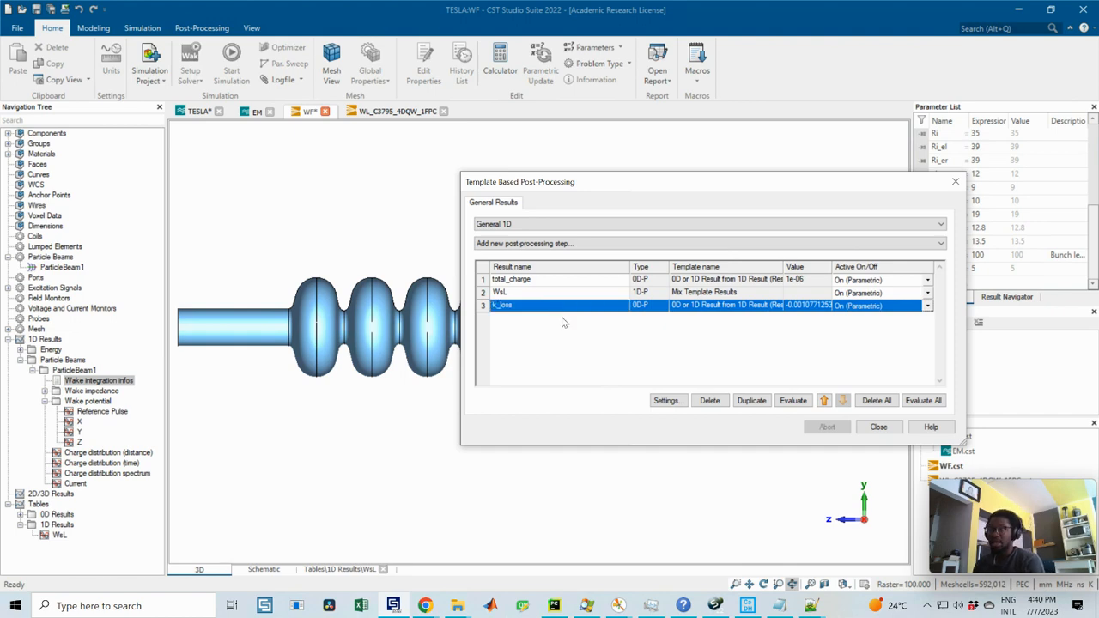
Step: Review the loss and kick factor formulas in CST Studio Suite Help and the Kick-Factor x and y lines in Notepad
left_click(683, 605)
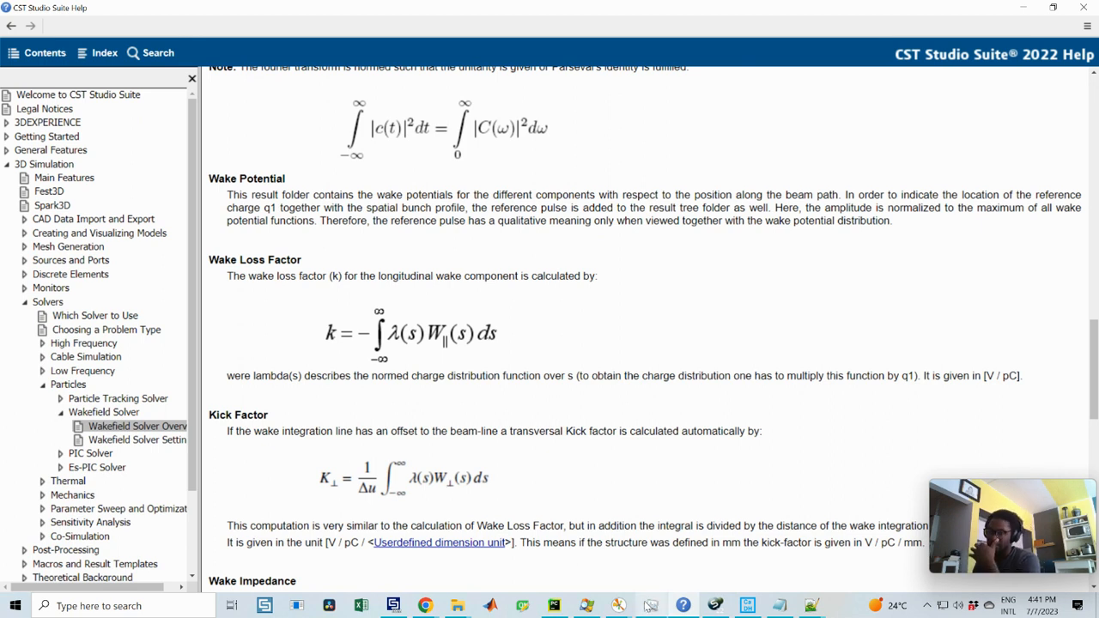
left_click(780, 607)
left_click(441, 210)
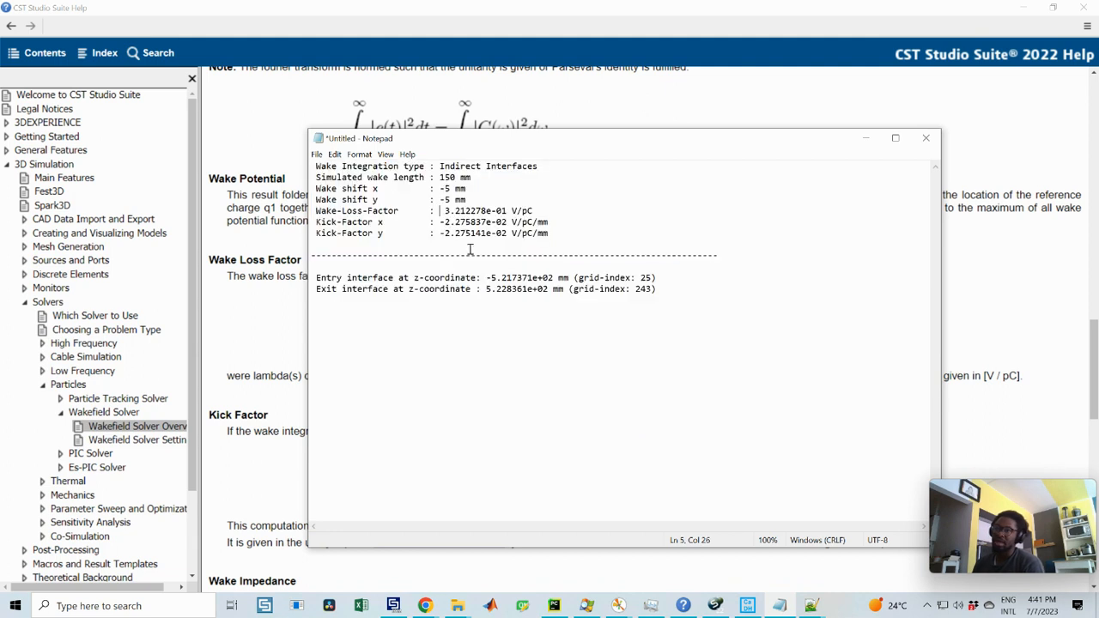
left_click_drag(563, 239, 319, 225)
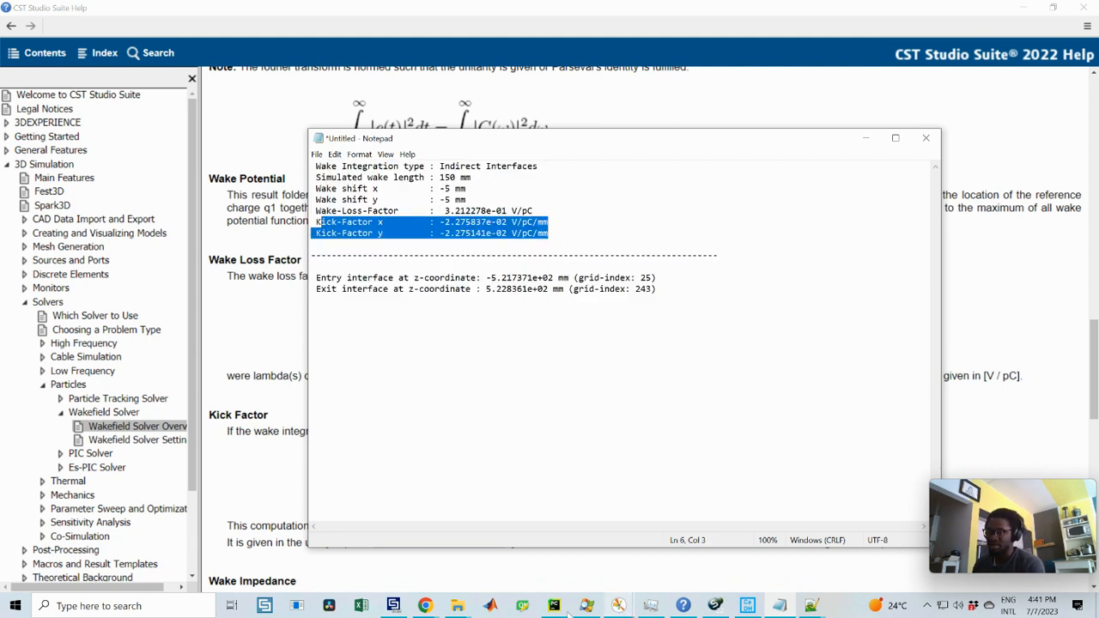
left_click(406, 595)
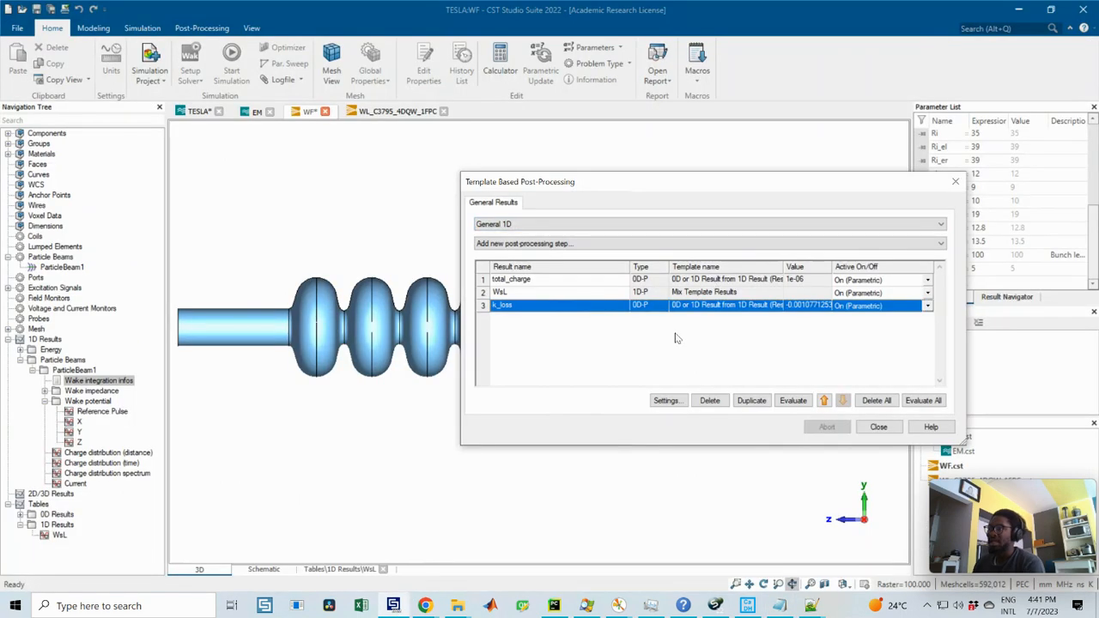
Step: Copy the WsL and k_loss post-processing steps together and paste them as new entries in the results list
left_click(521, 295)
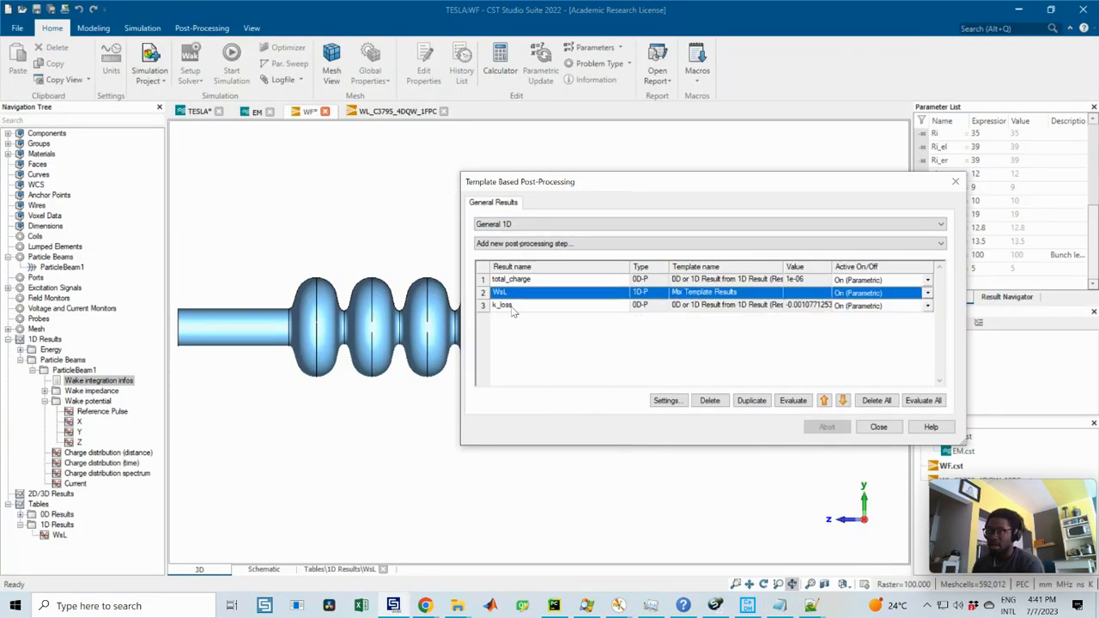
left_click(512, 307, "shift")
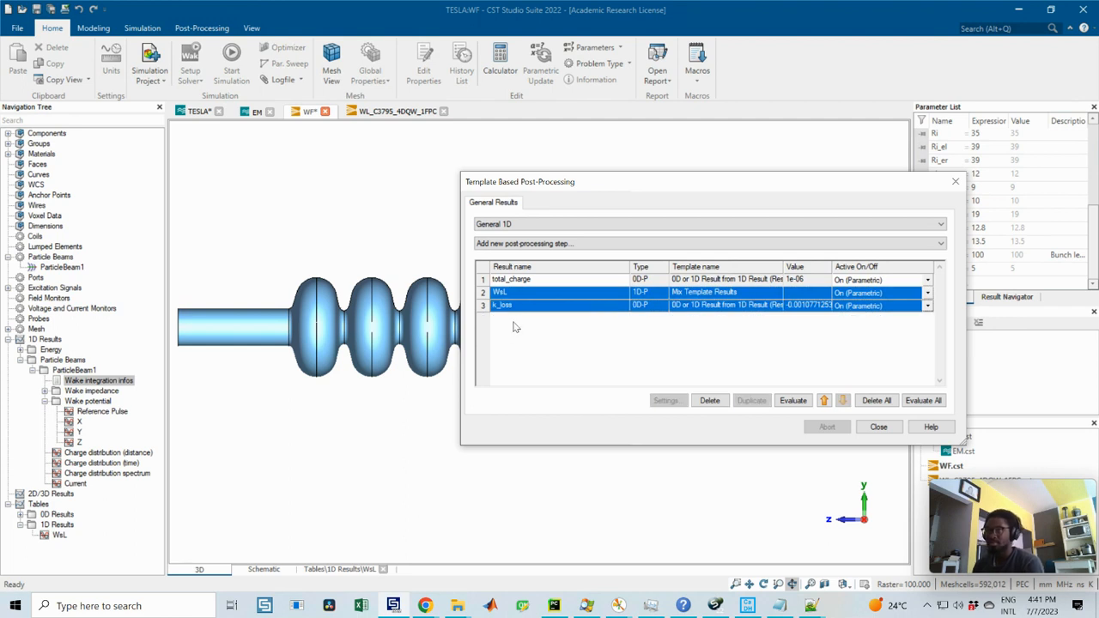
right_click(518, 307)
left_click(537, 430)
left_click(529, 361)
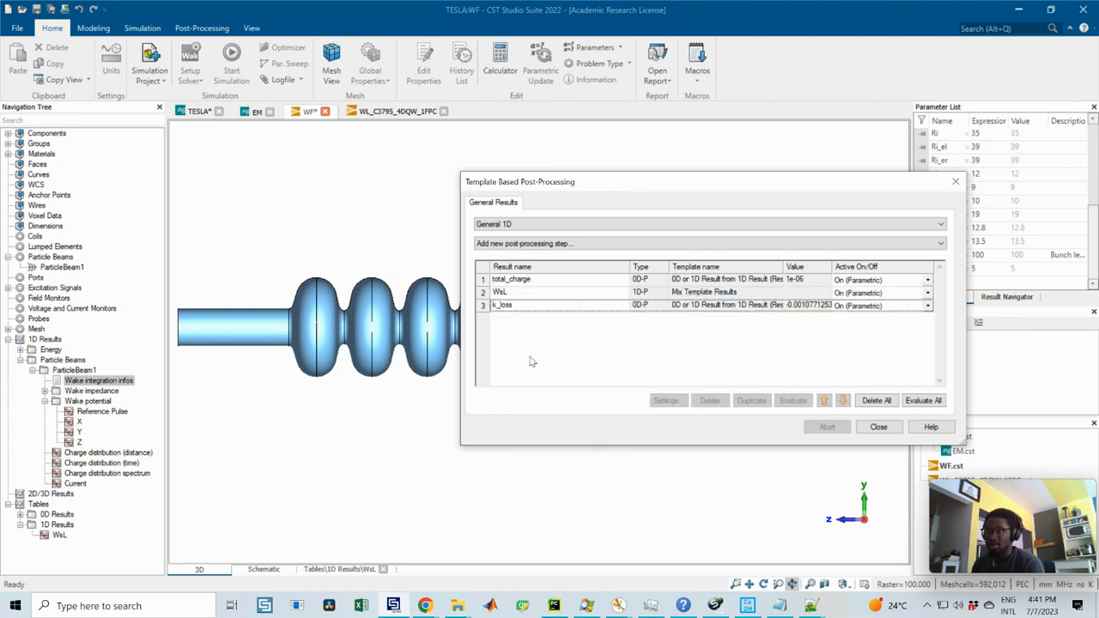
right_click(530, 361)
left_click(584, 364)
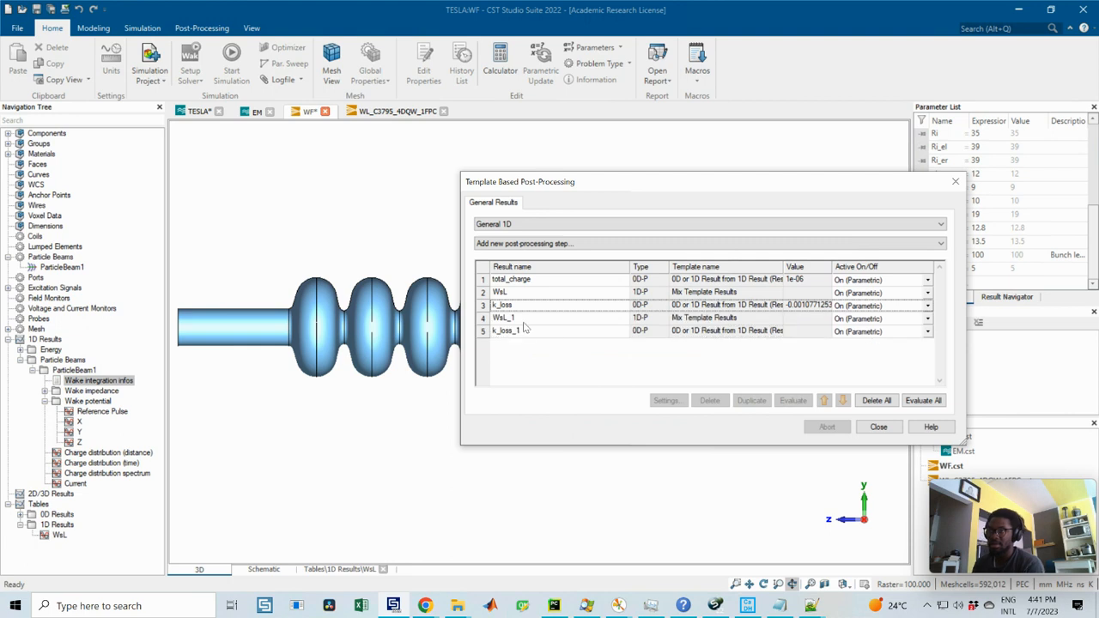
Step: Rename the pasted WsL_1 result as WsT
left_click(513, 320)
left_click(527, 322)
left_click_drag(525, 322, 500, 321)
type("T")
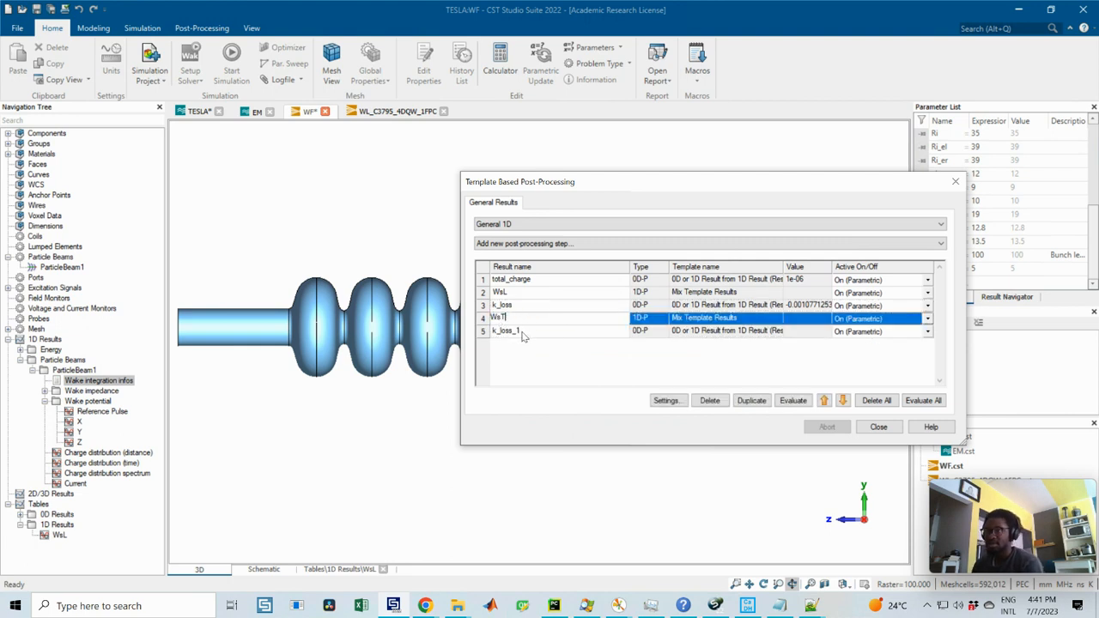
Step: Rename the pasted k_loss_1 result as k_kick, leaving its integral settings untouched
left_click(532, 332)
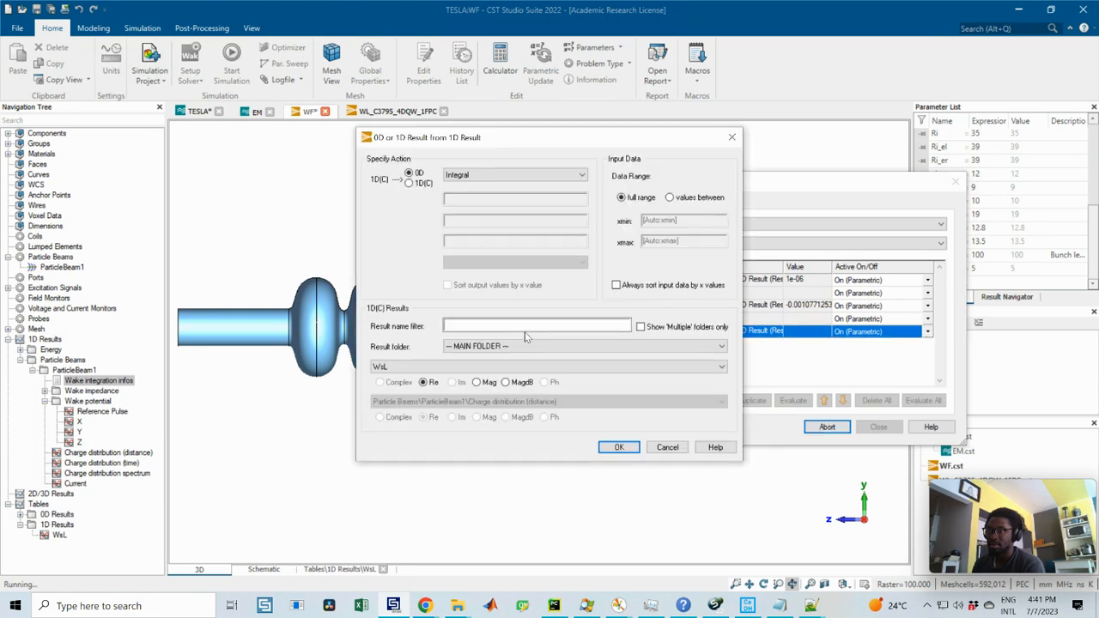
left_click(731, 138)
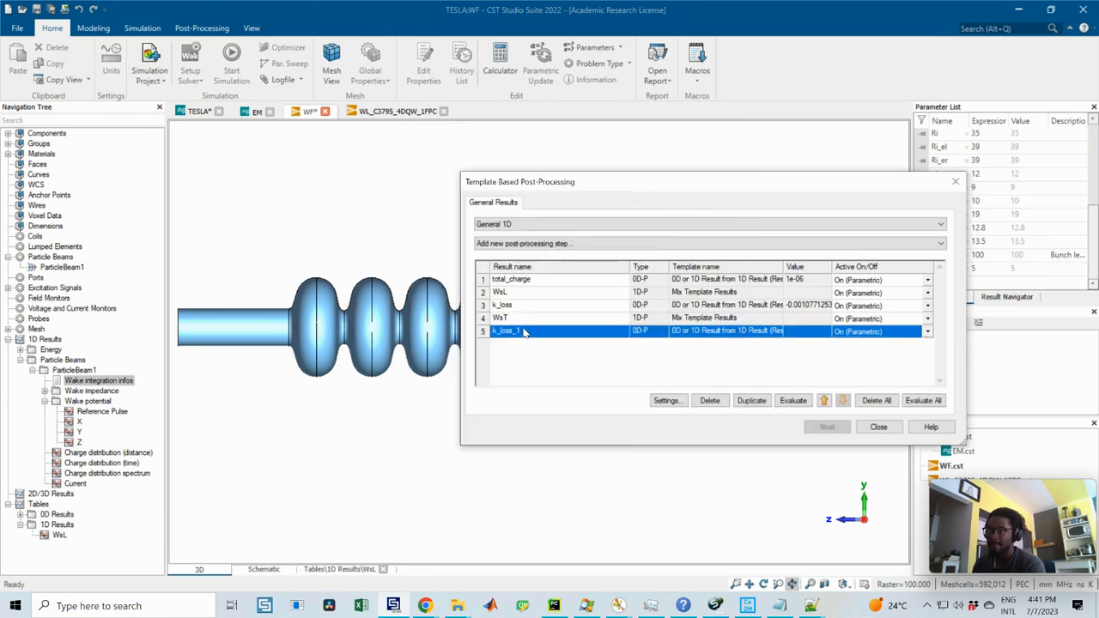
left_click(516, 332)
key("BackSpace")
key("BackSpace")
key("BackSpace")
key("BackSpace")
key("BackSpace")
key("BackSpace")
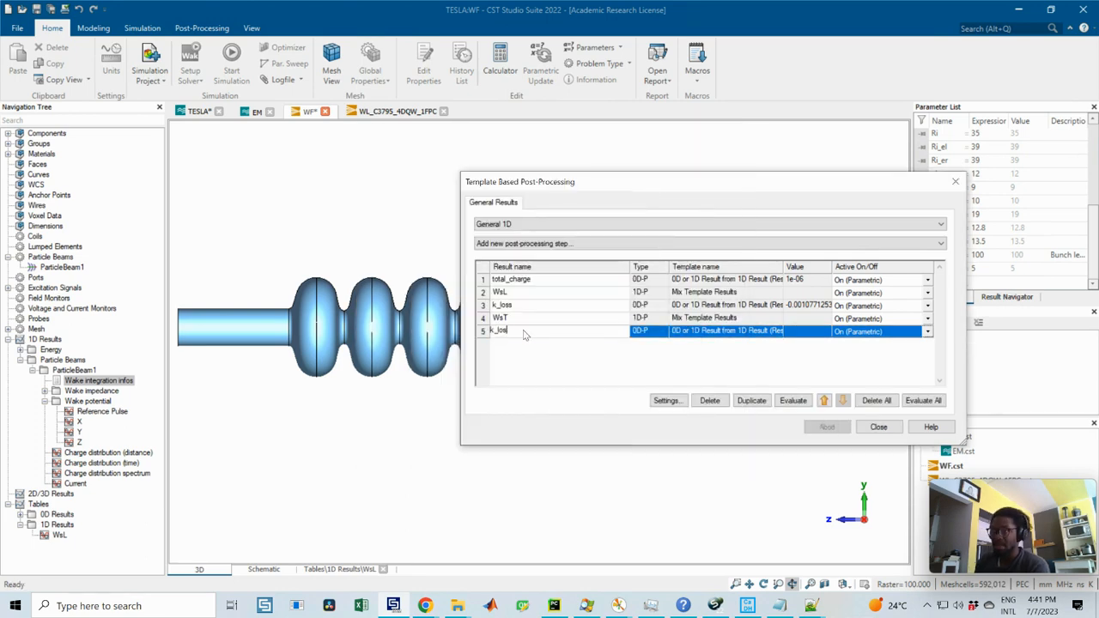
type("kick")
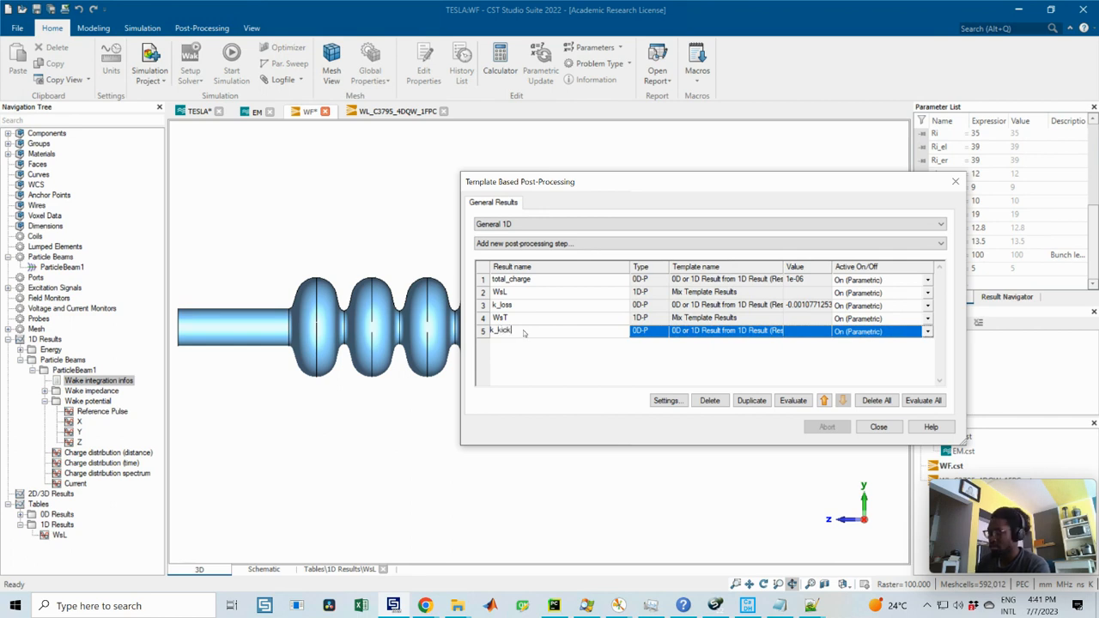
key("Return")
Step: In WsT's mix template settings, assign Wake potential\X to B, Wake impedance\Y to C and total_charge to D
left_click(527, 319)
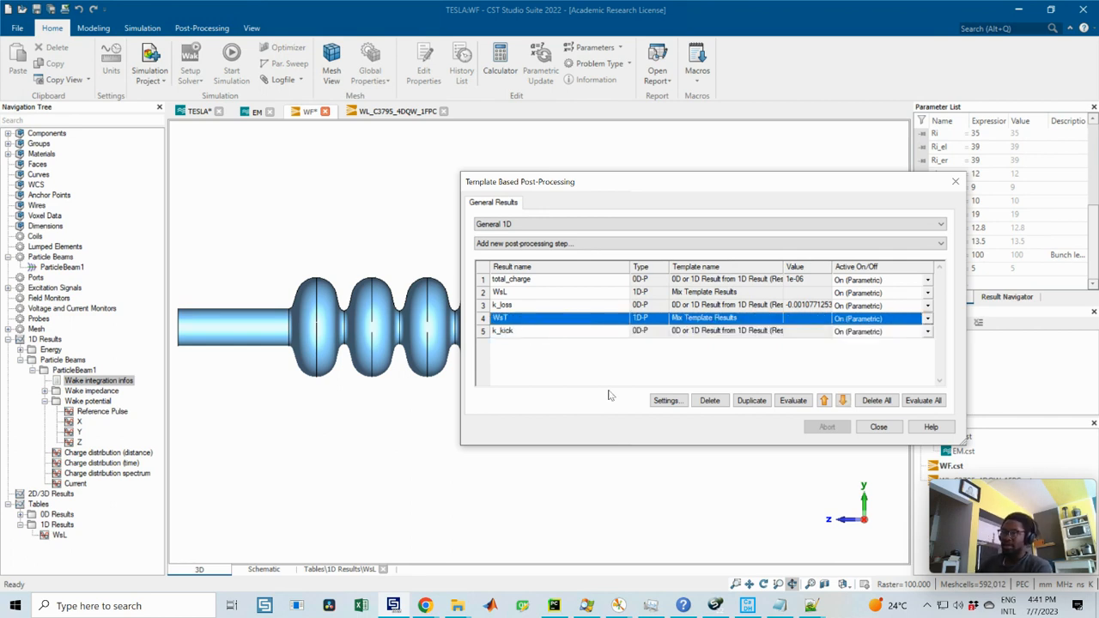
left_click(666, 400)
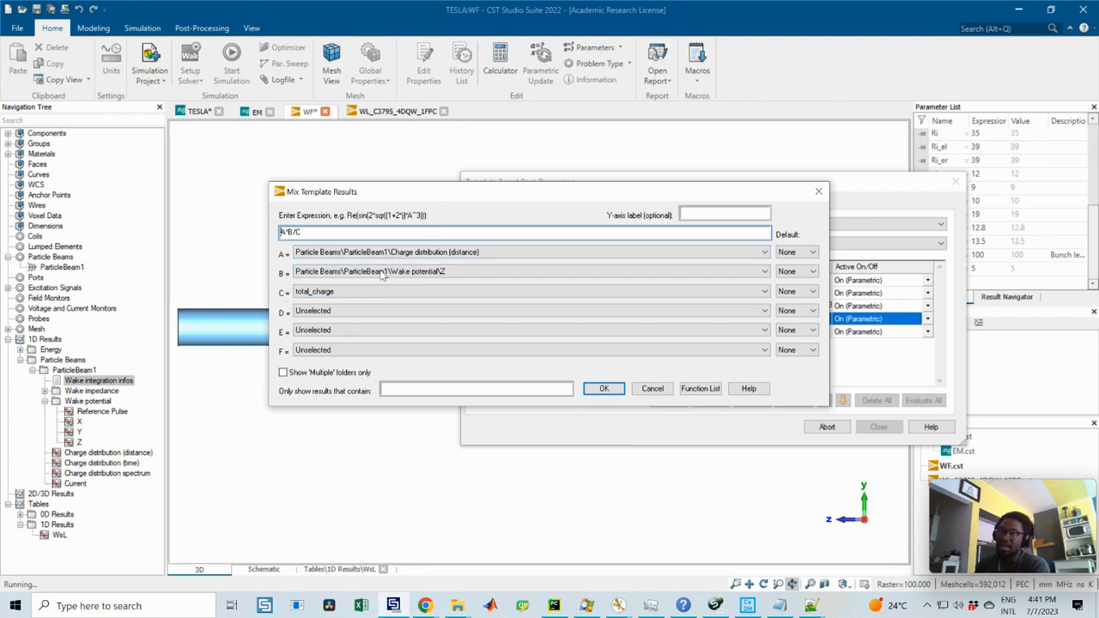
left_click(328, 293)
left_click(328, 294)
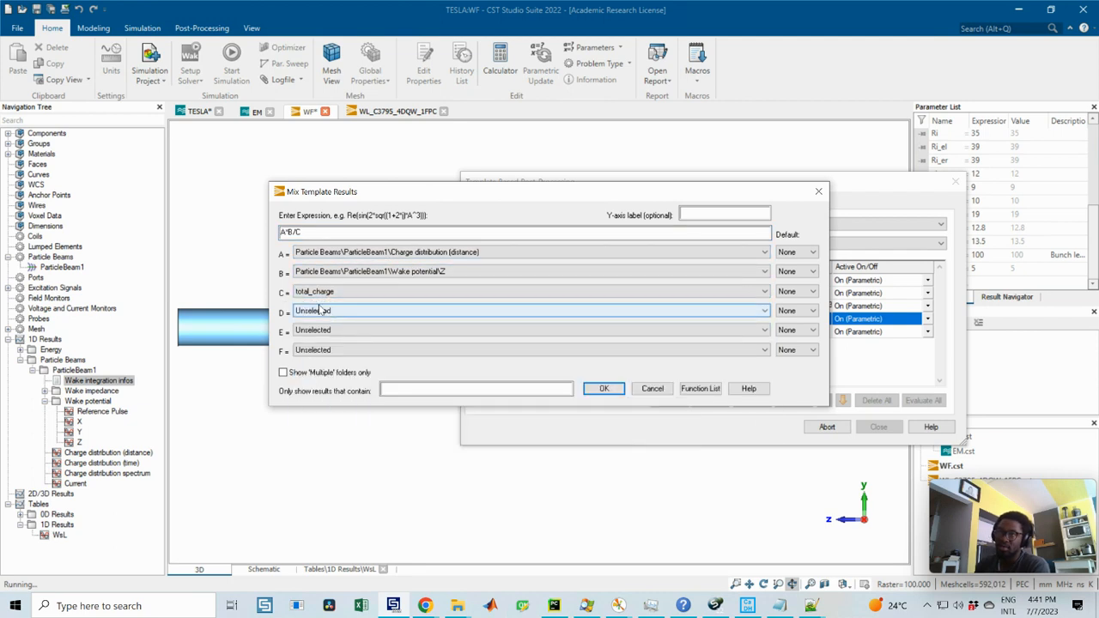
left_click(319, 312)
left_click(321, 363)
left_click(371, 273)
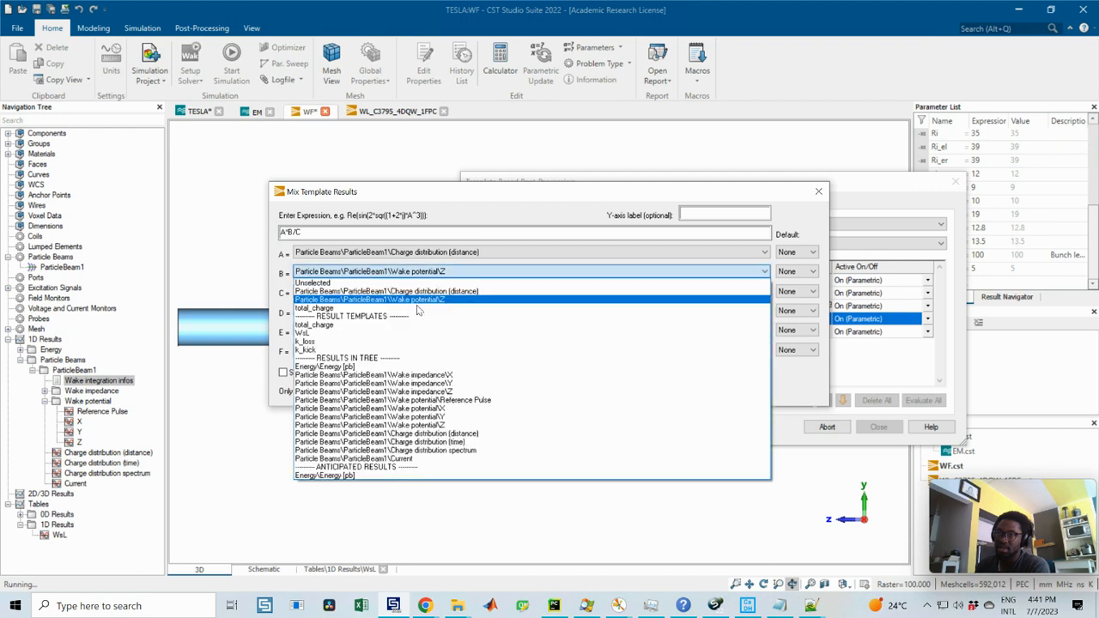
left_click(437, 407)
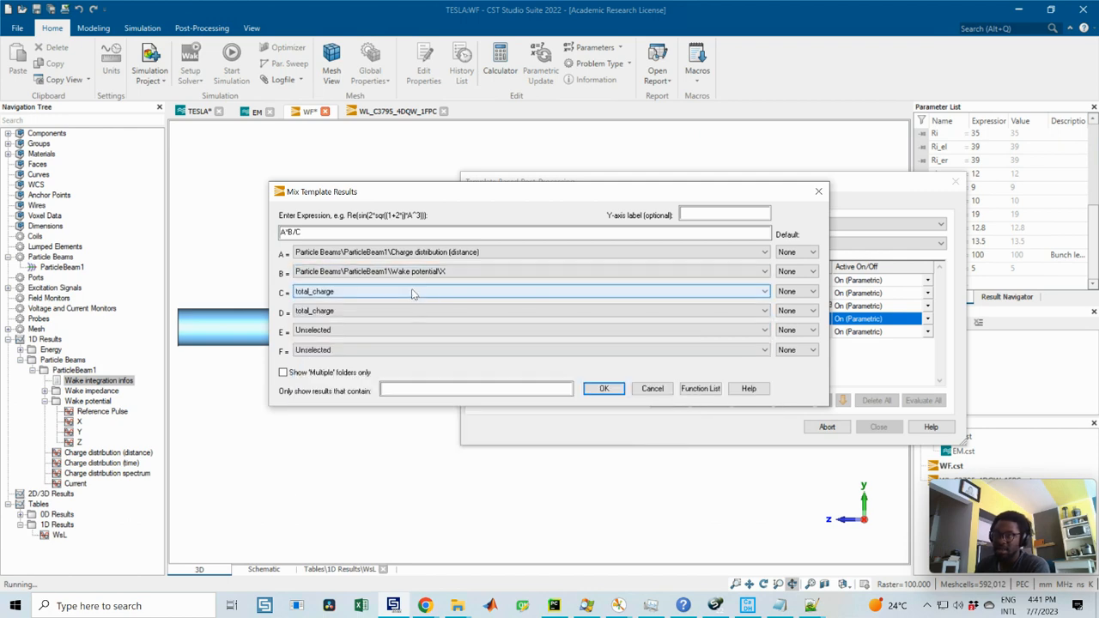
left_click(412, 291)
left_click(442, 402)
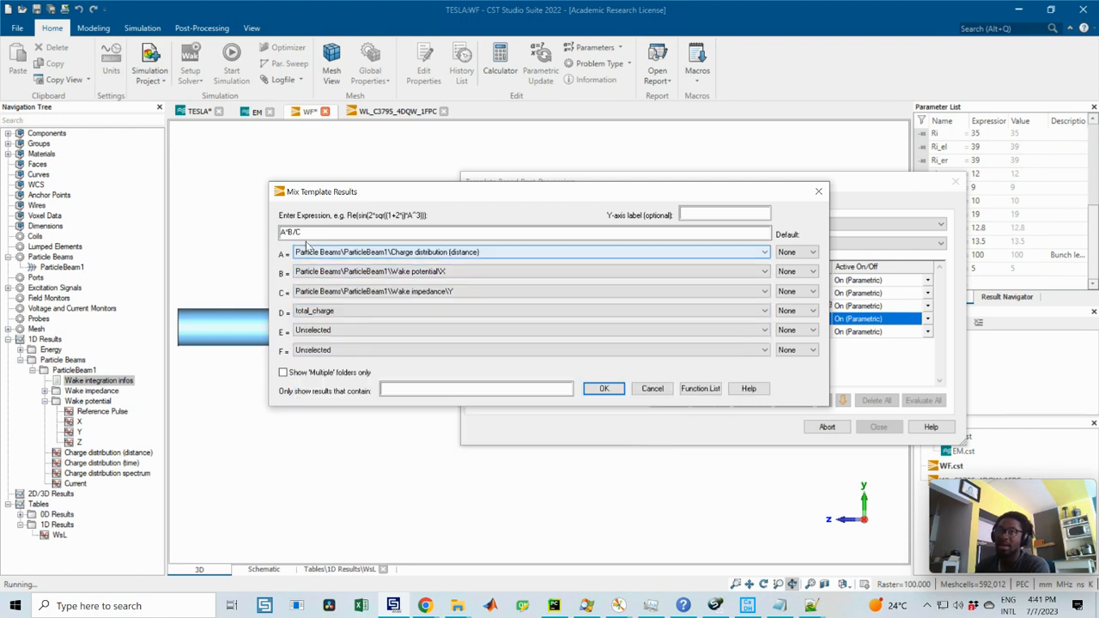
Step: Set WsT's mix expression to A*((B+C)/2)/D and accept the settings
left_click(288, 233)
type("(")
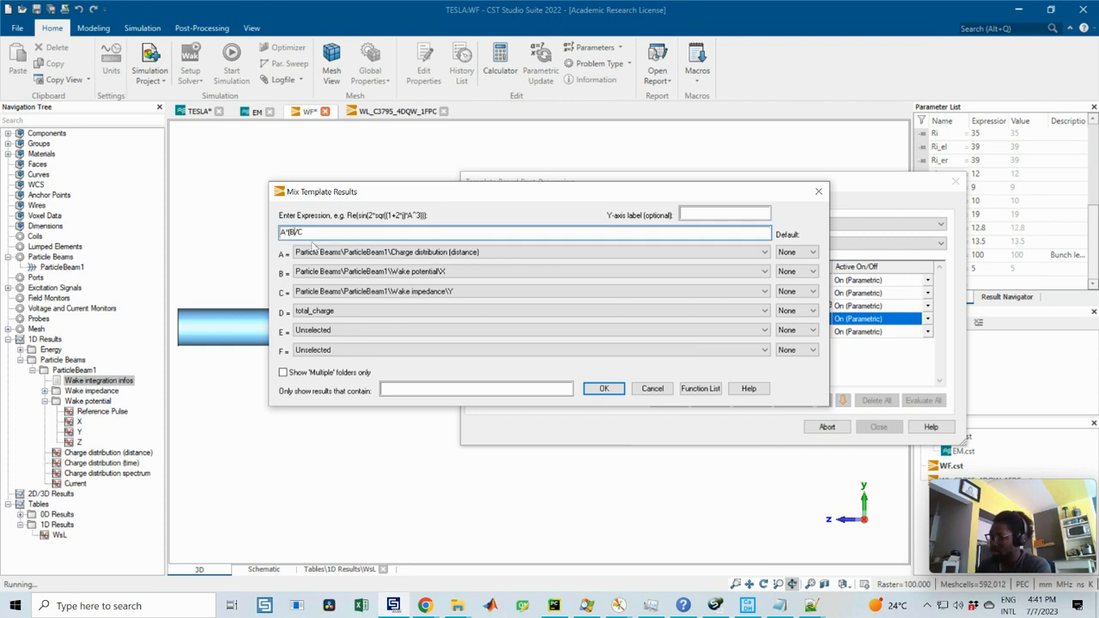
type("+C")
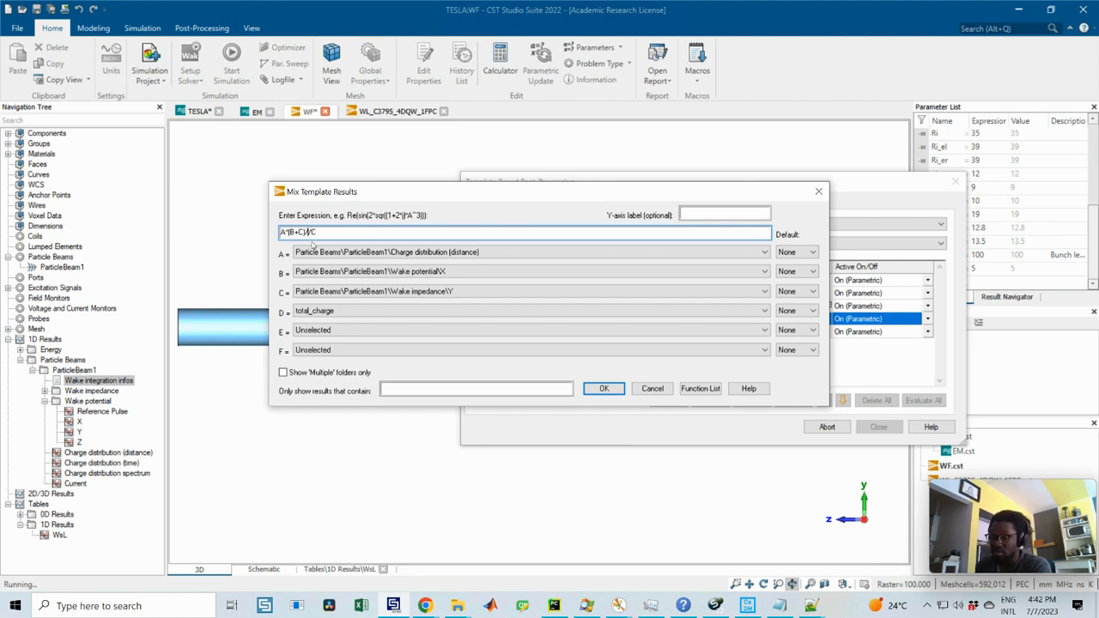
type(")/2)")
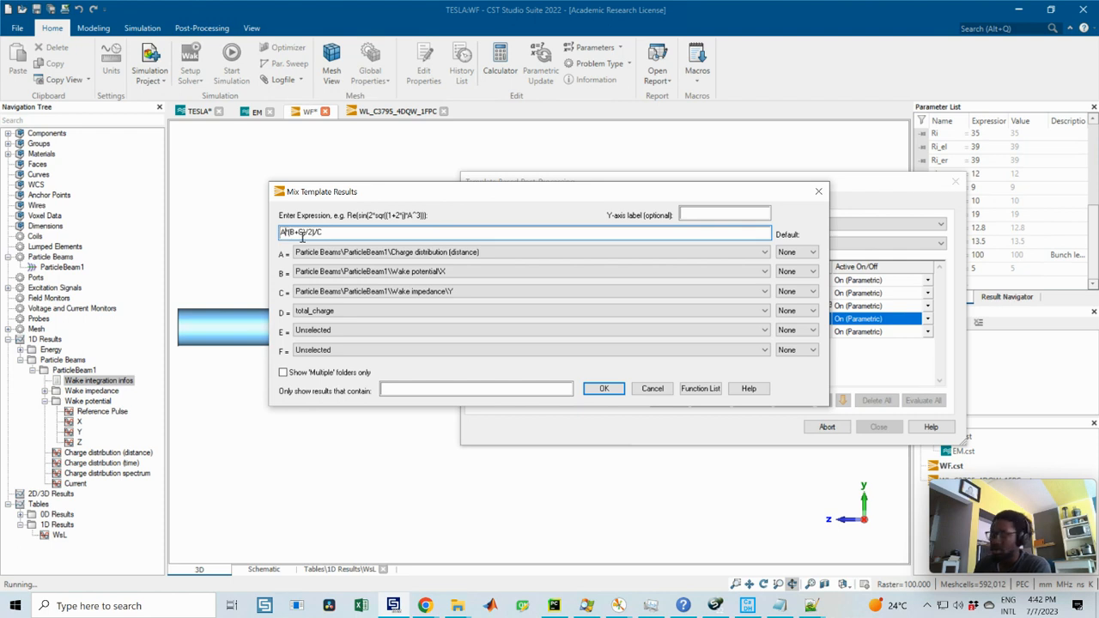
type("(")
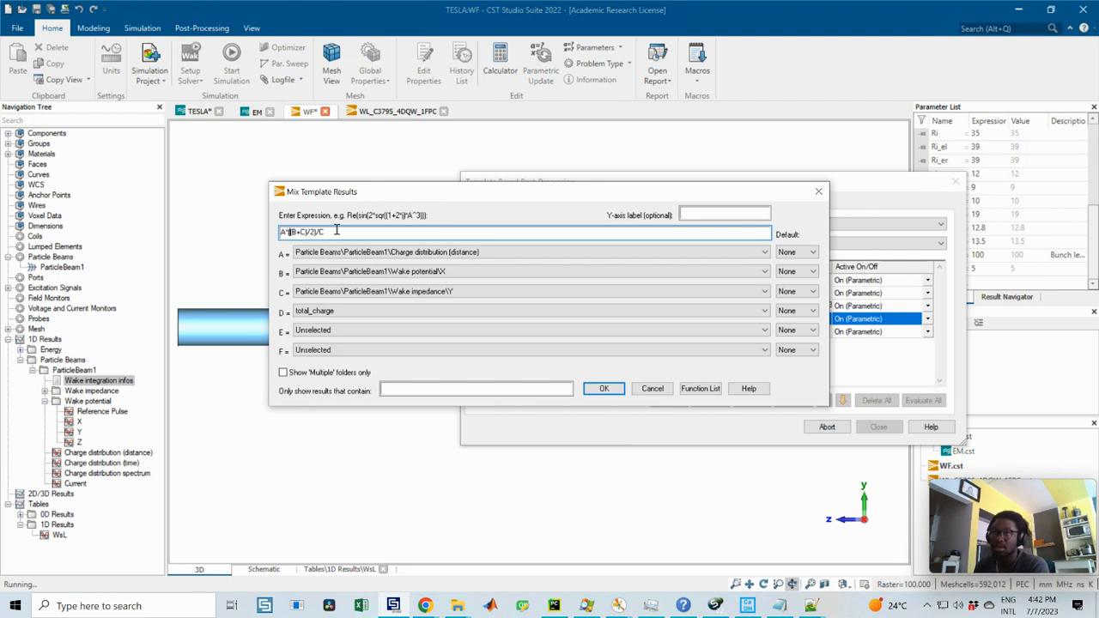
left_click(337, 230)
key("BackSpace")
type("D")
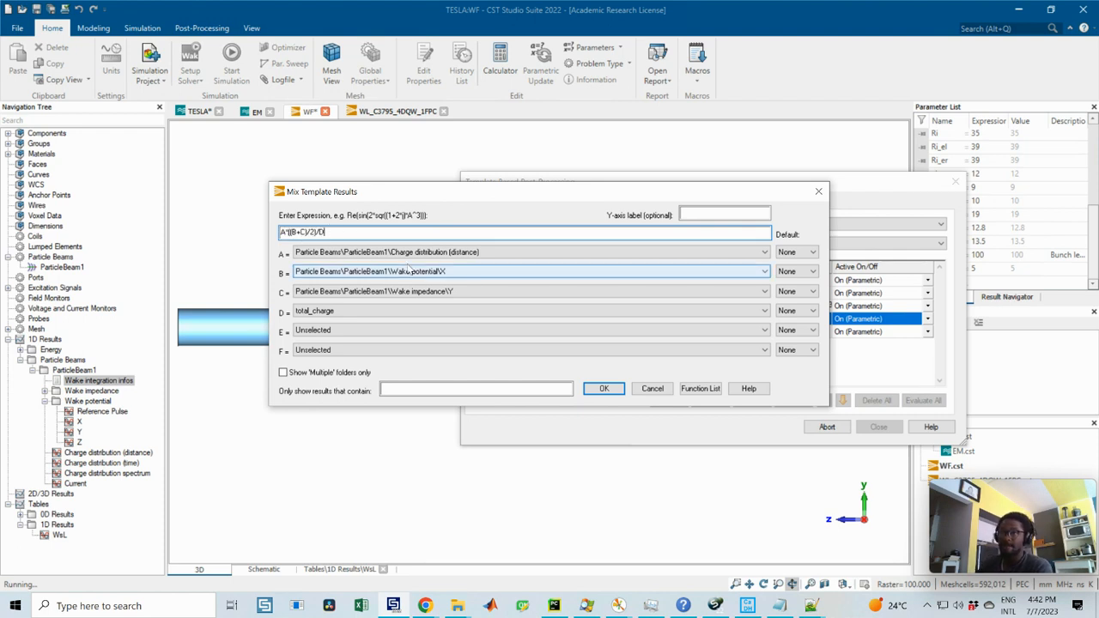
left_click(604, 388)
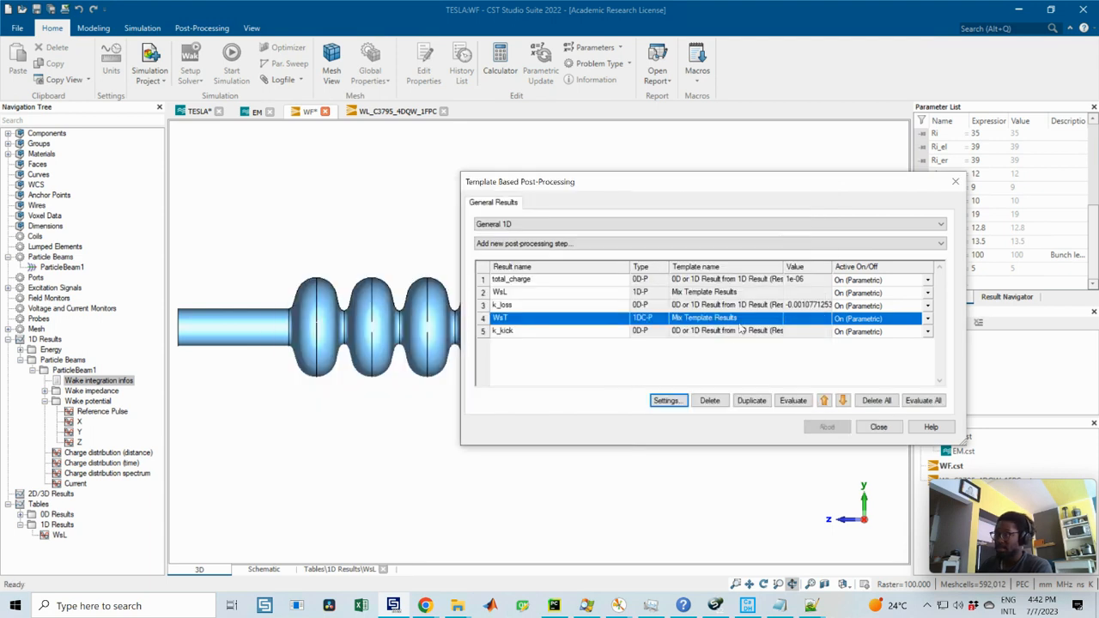
Step: Evaluate the WsT result and review its mix template settings without changing them
left_click(792, 400)
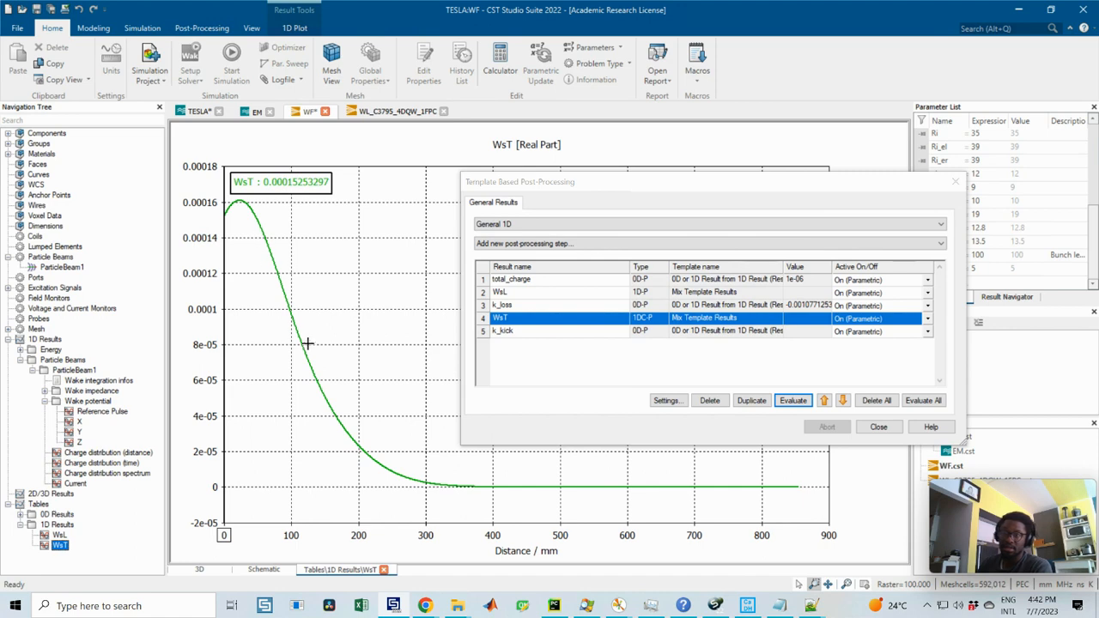
left_click(666, 400)
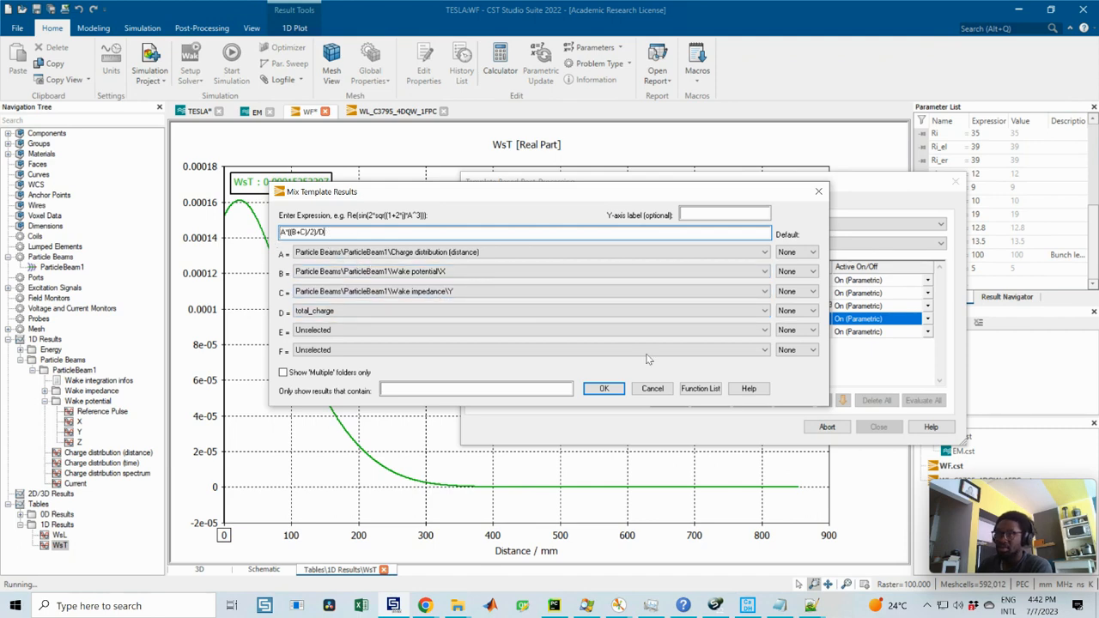
left_click(603, 388)
Step: Set WsT as the input of k_kick's integral over the full range and evaluate k_kick
left_click(553, 334)
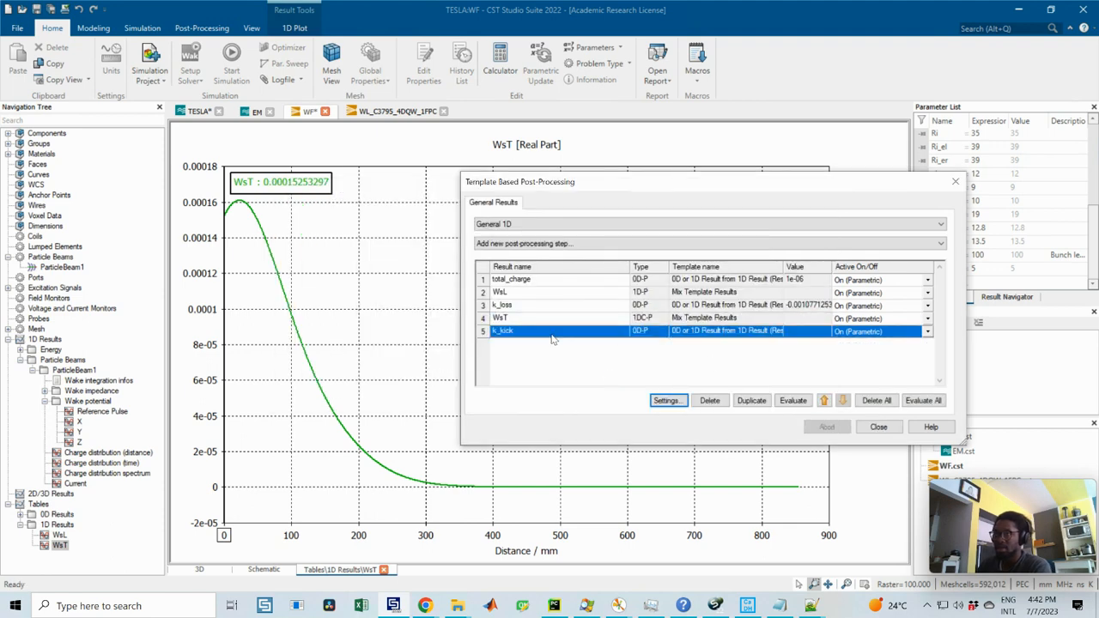
left_click(669, 401)
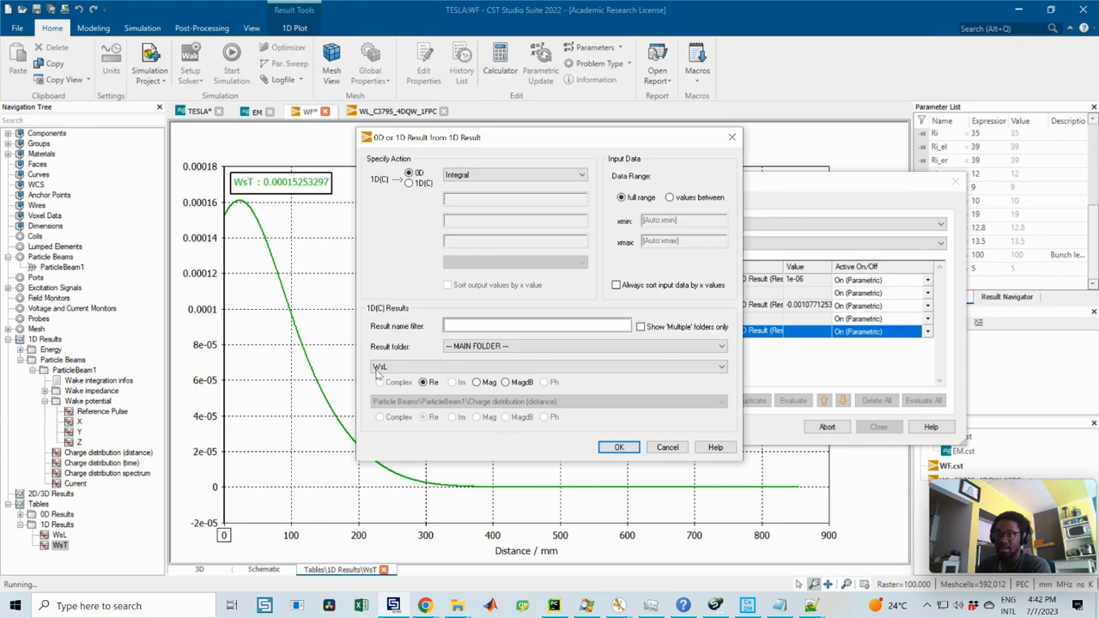
left_click_drag(471, 140, 453, 160)
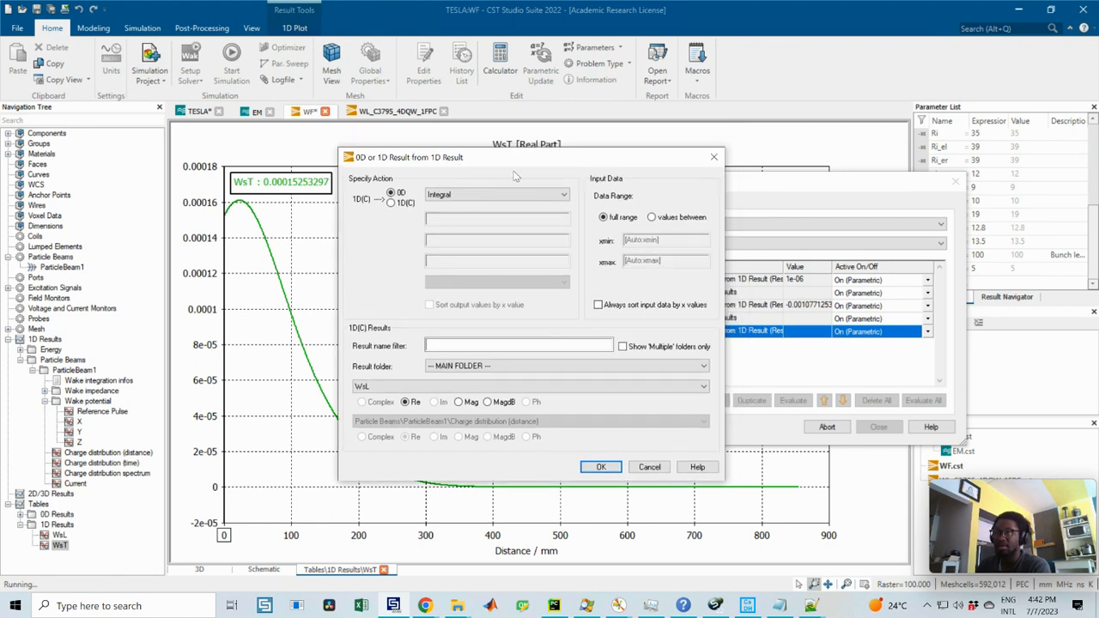
left_click(712, 158)
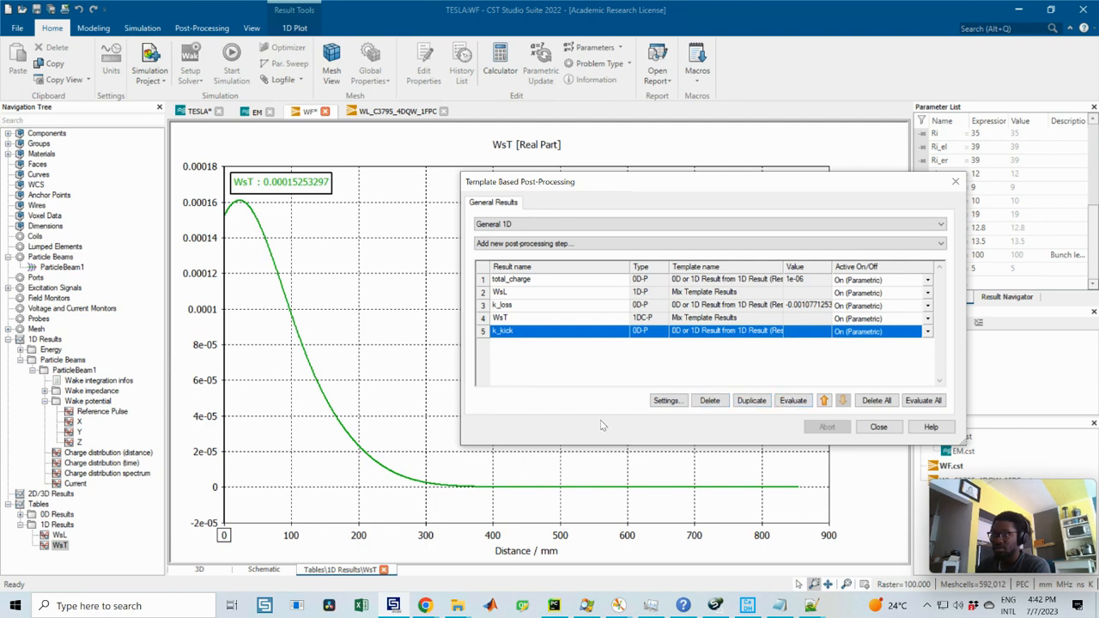
left_click(666, 400)
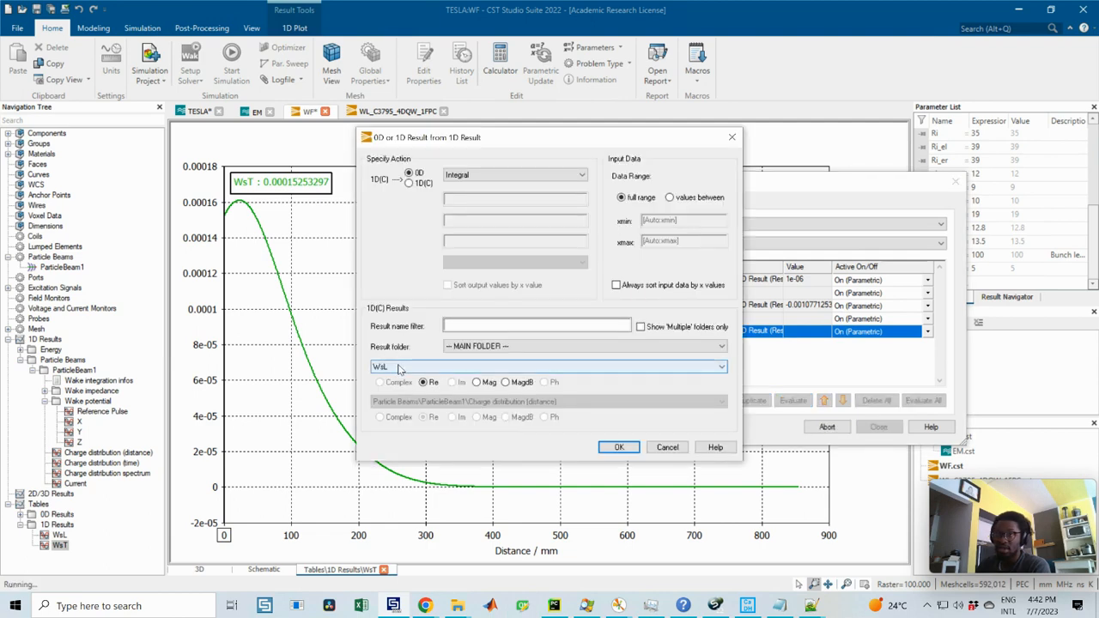
left_click(398, 366)
left_click(618, 425)
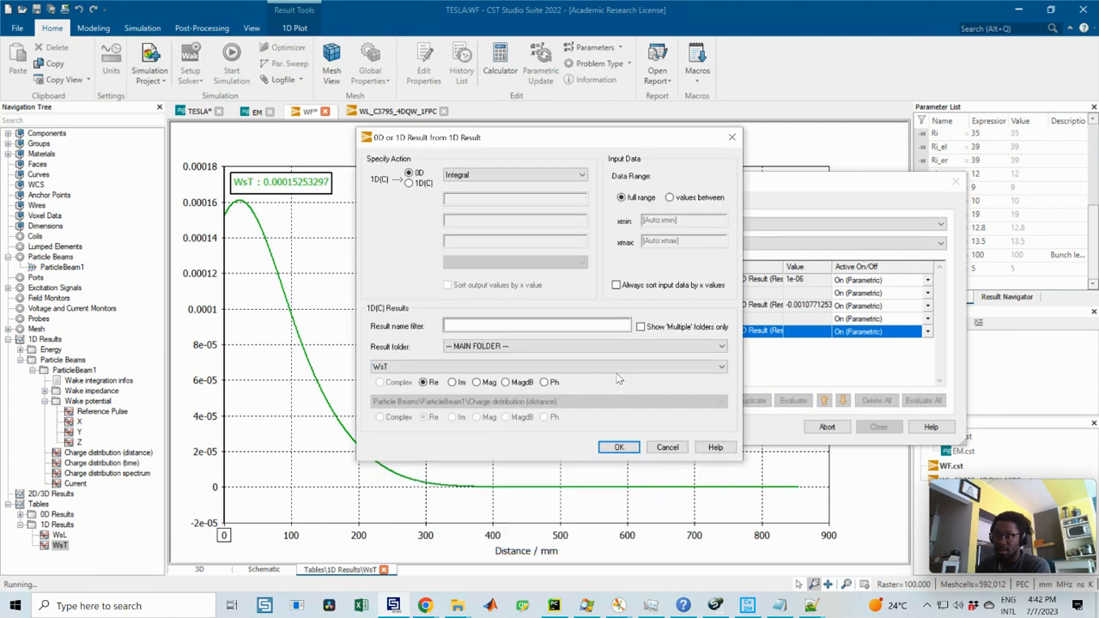
left_click(618, 447)
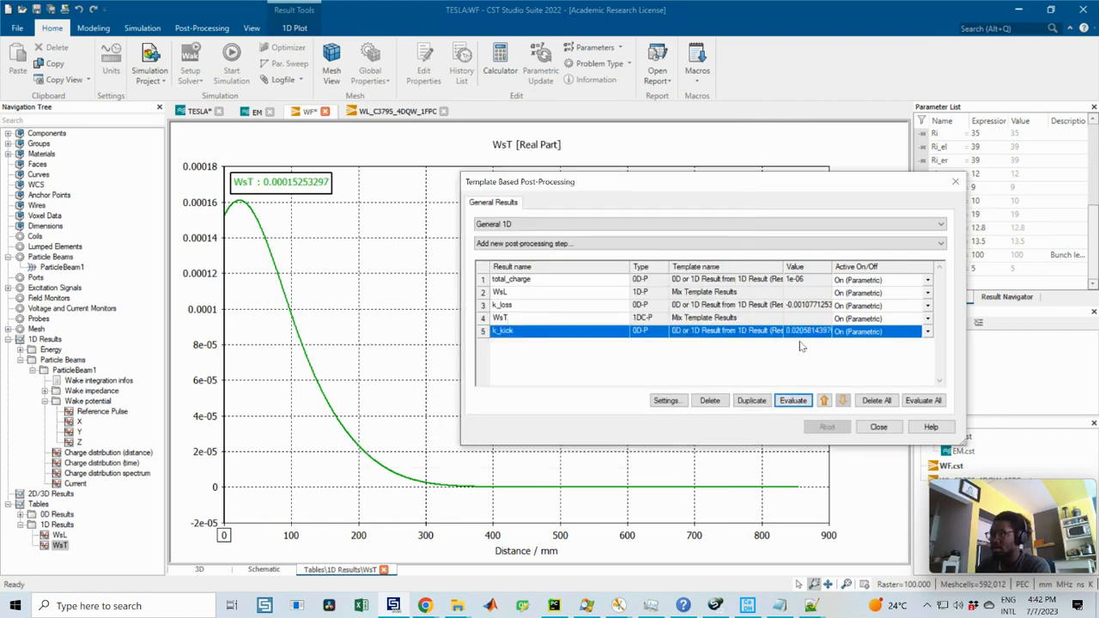
Step: Reassign variable C in WsT's mix template to Wake potential\Y and evaluate WsT again
left_click(513, 323)
left_click(666, 400)
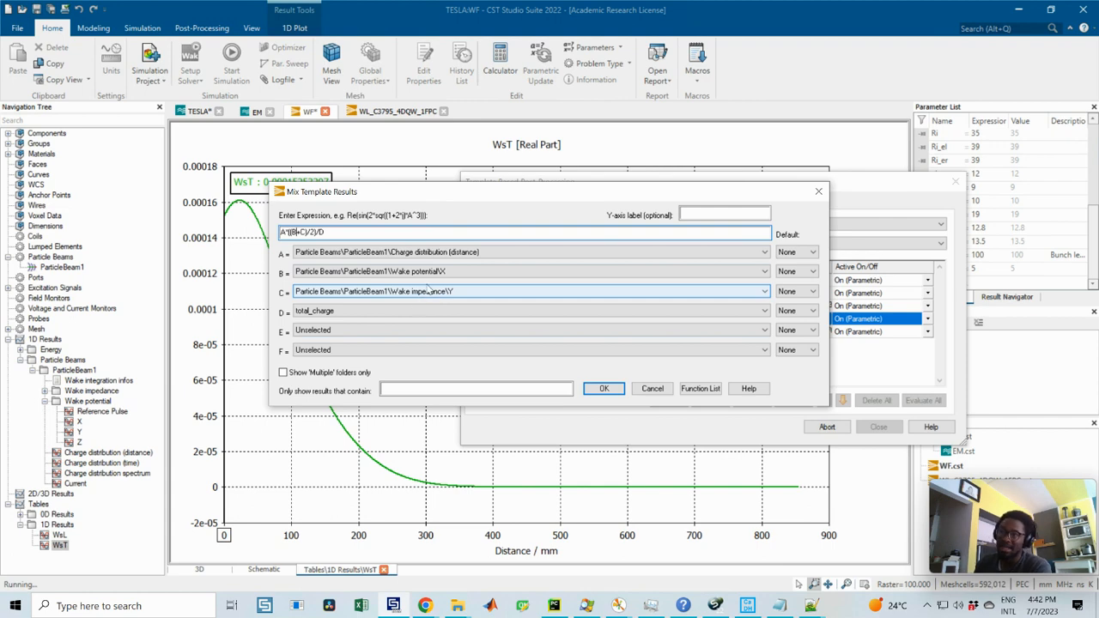
left_click(421, 292)
left_click(433, 442)
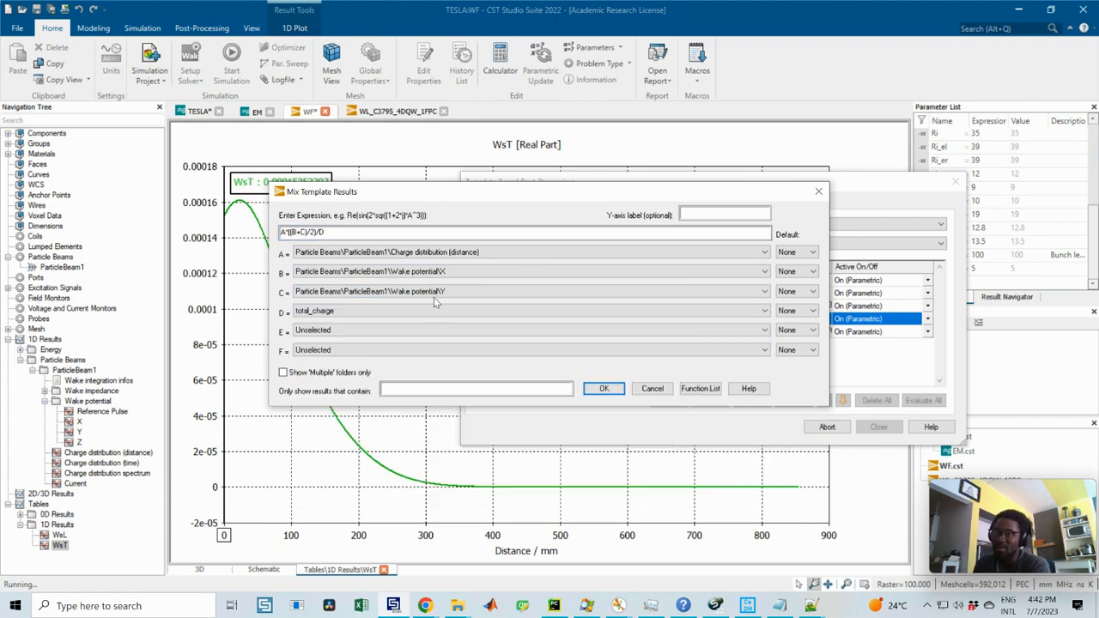
left_click(604, 388)
left_click(683, 359)
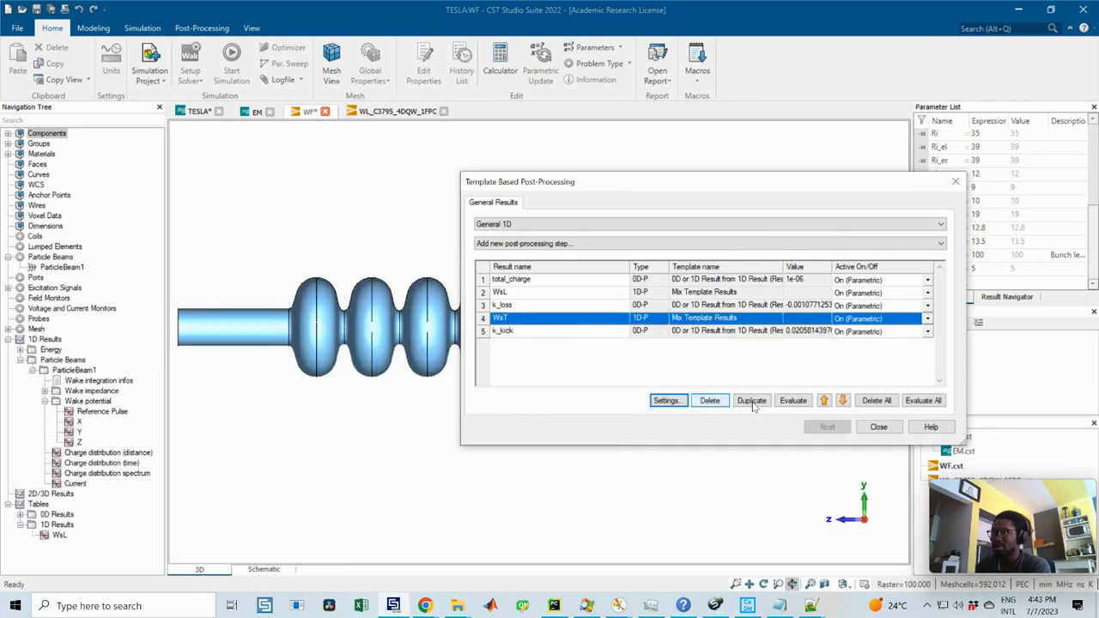
left_click(792, 400)
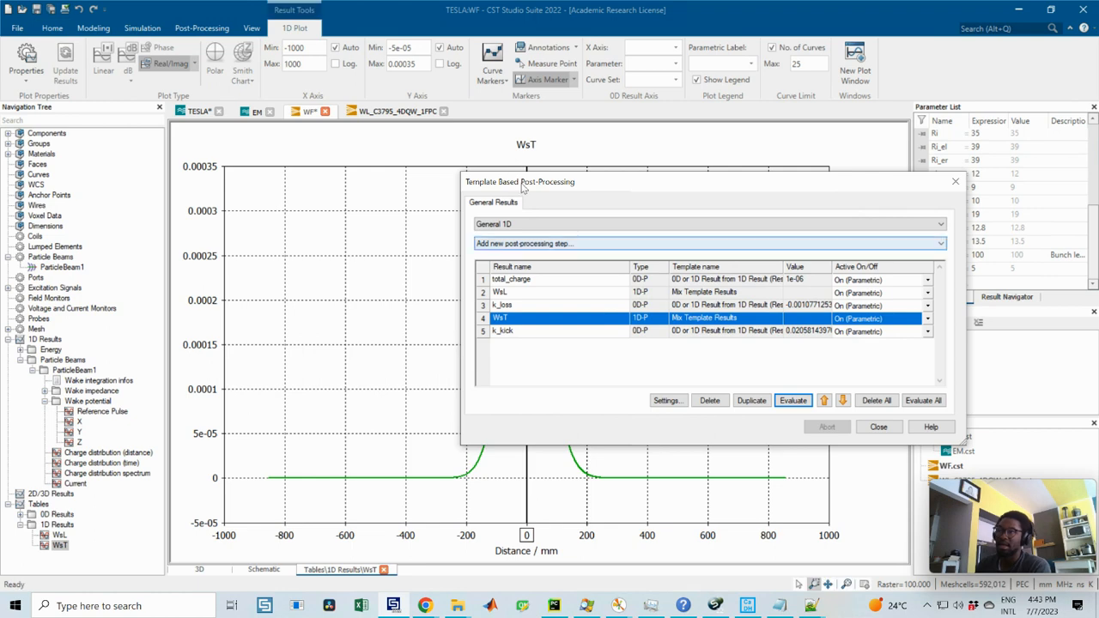
Step: Re-evaluate the k_kick result with the corrected WsT curve
left_click_drag(549, 188, 558, 140)
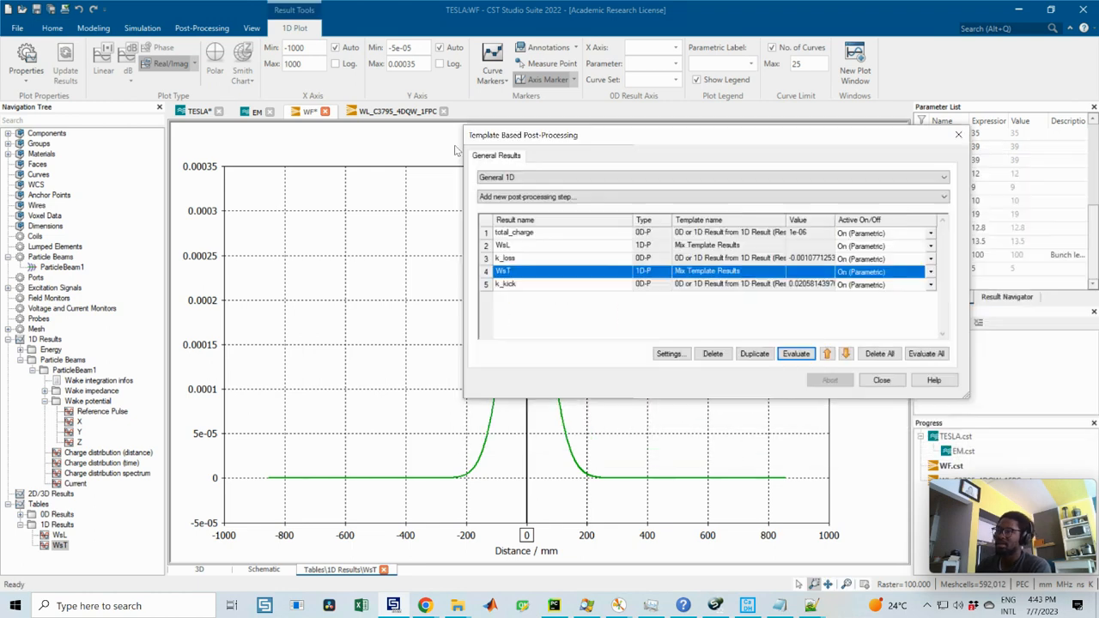
left_click_drag(456, 150, 448, 172)
left_click(614, 316)
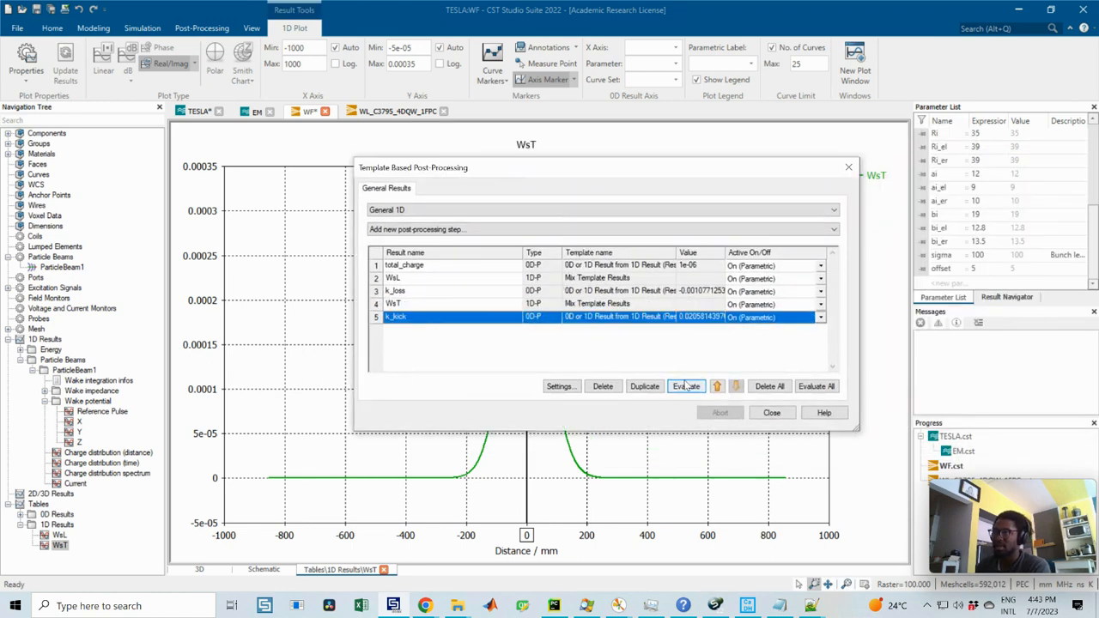
left_click(686, 387)
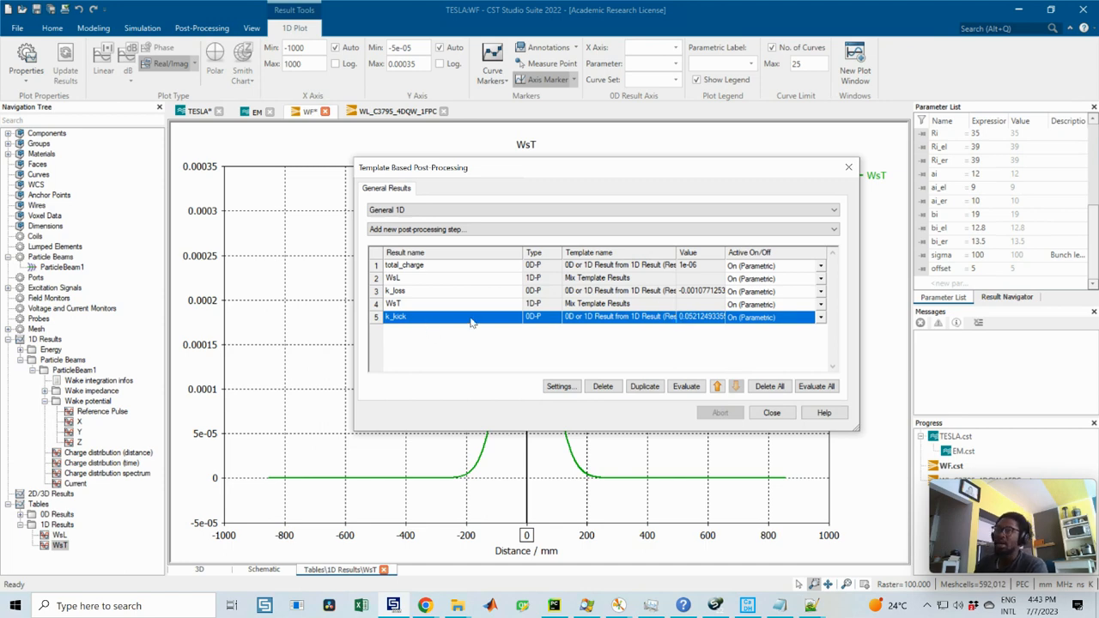
Step: Check the Kick Factor definition in the CST help, and view the Y and X wake potential curves for their units
left_click(683, 605)
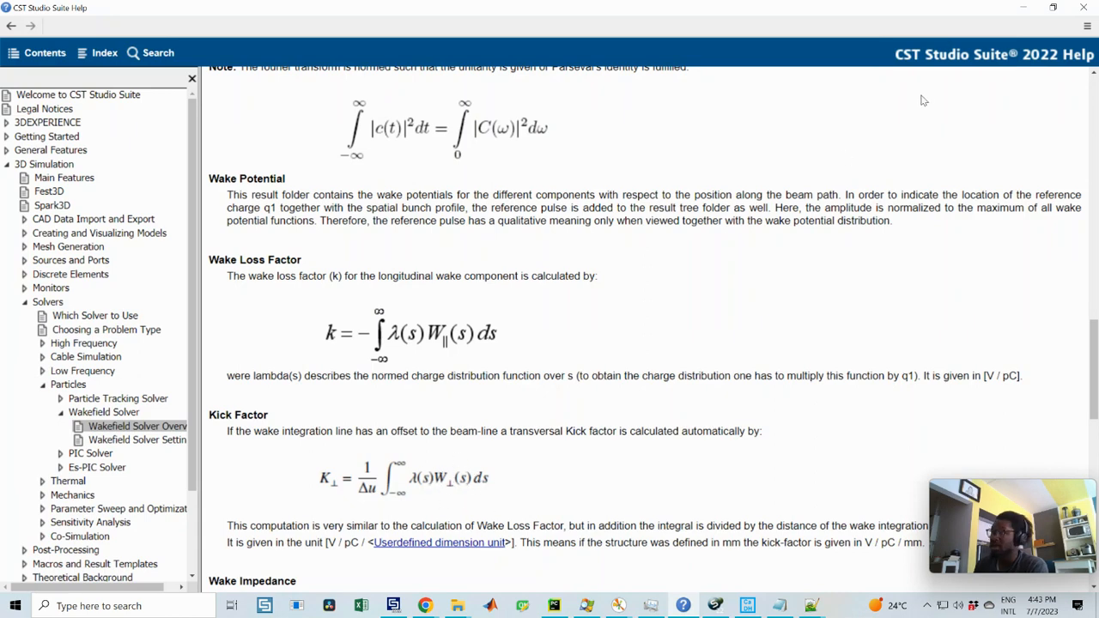
left_click(1022, 8)
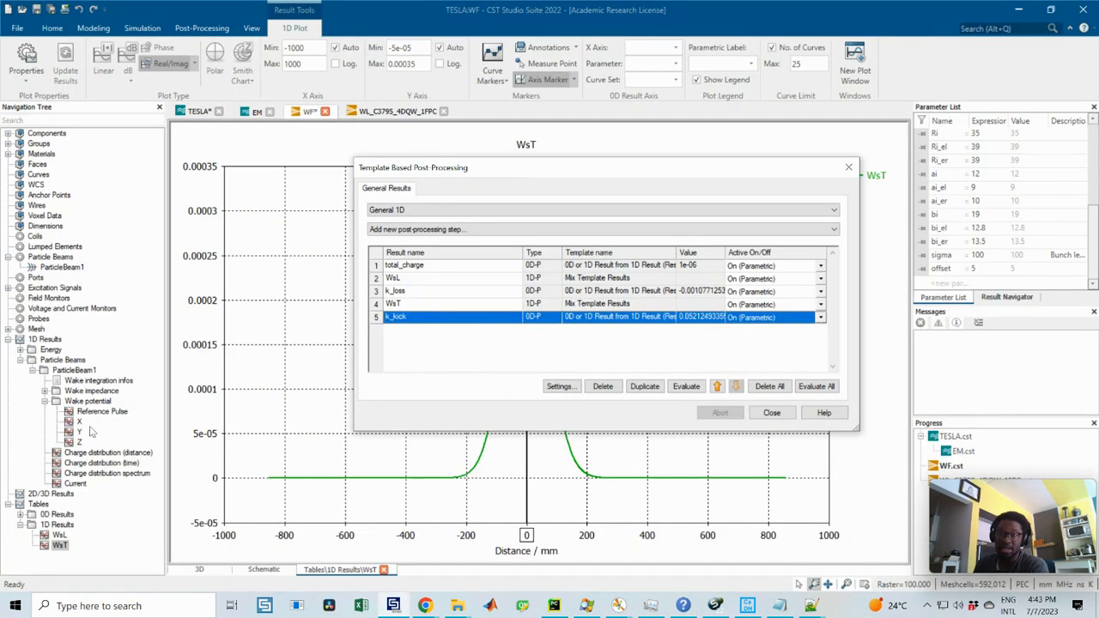
left_click(75, 434)
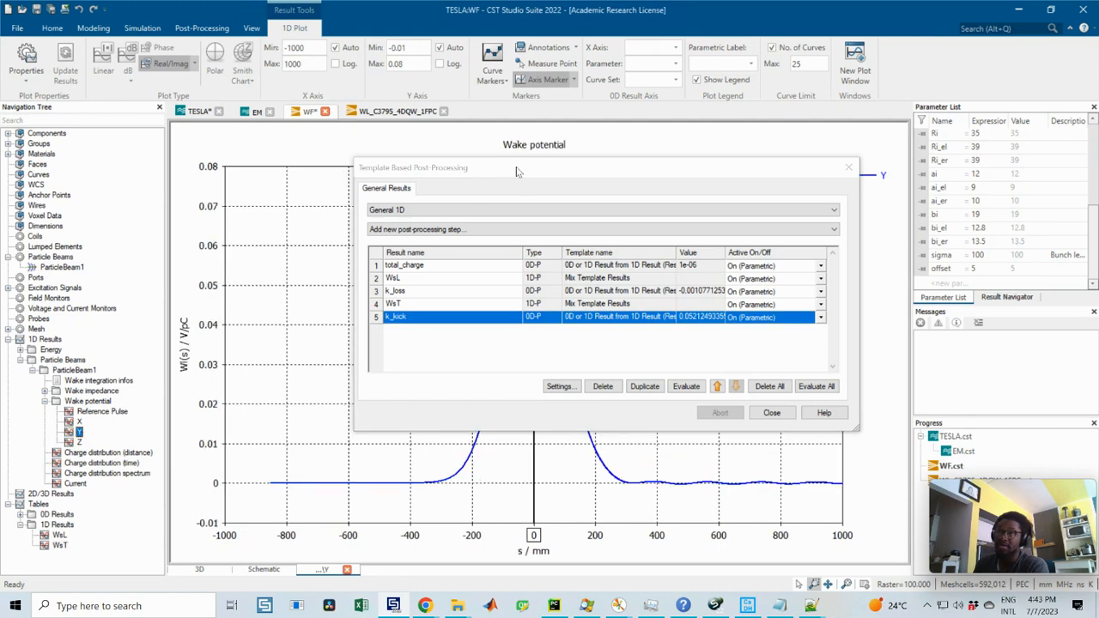
left_click(80, 422)
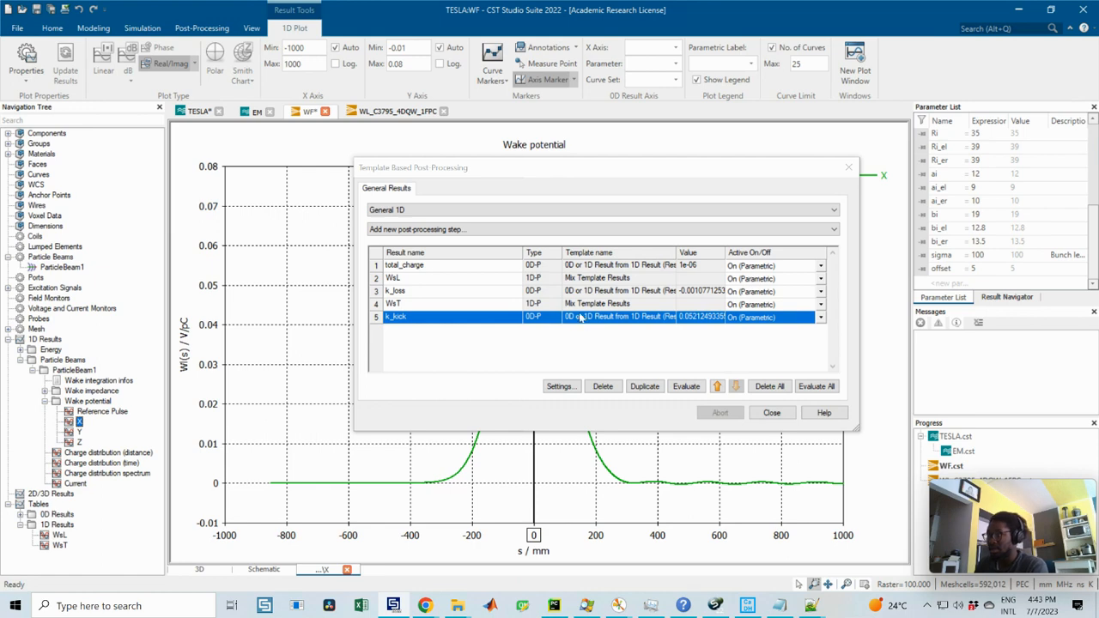
Step: Rename the k_kick result as k_kick_V_pC and check the kick factor formula in the CST help
left_click(409, 319)
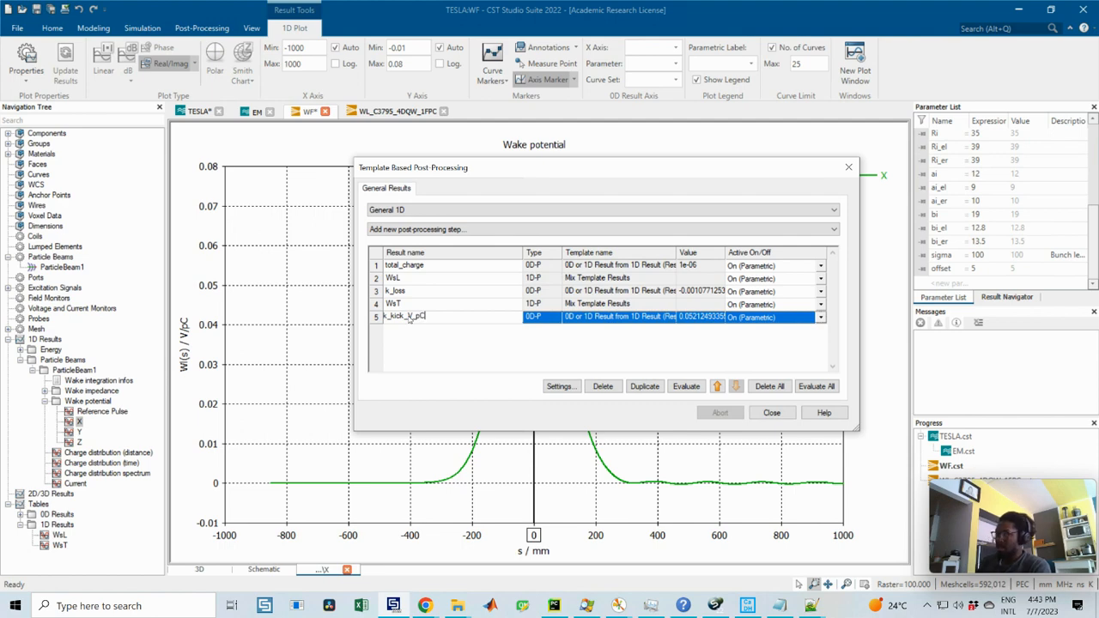
key("Return")
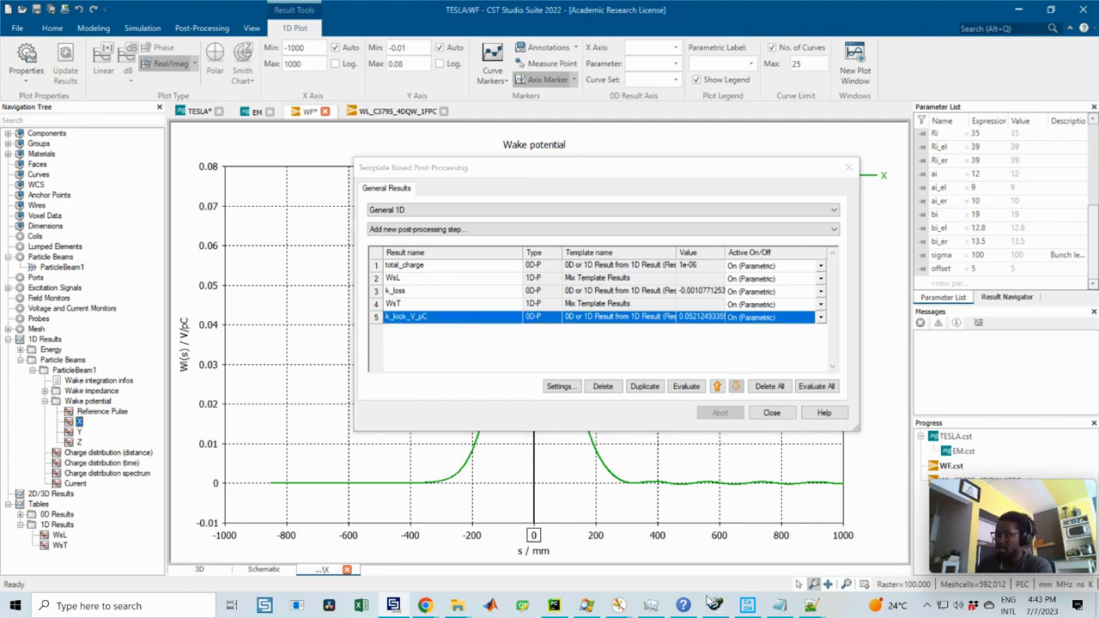
left_click(714, 605)
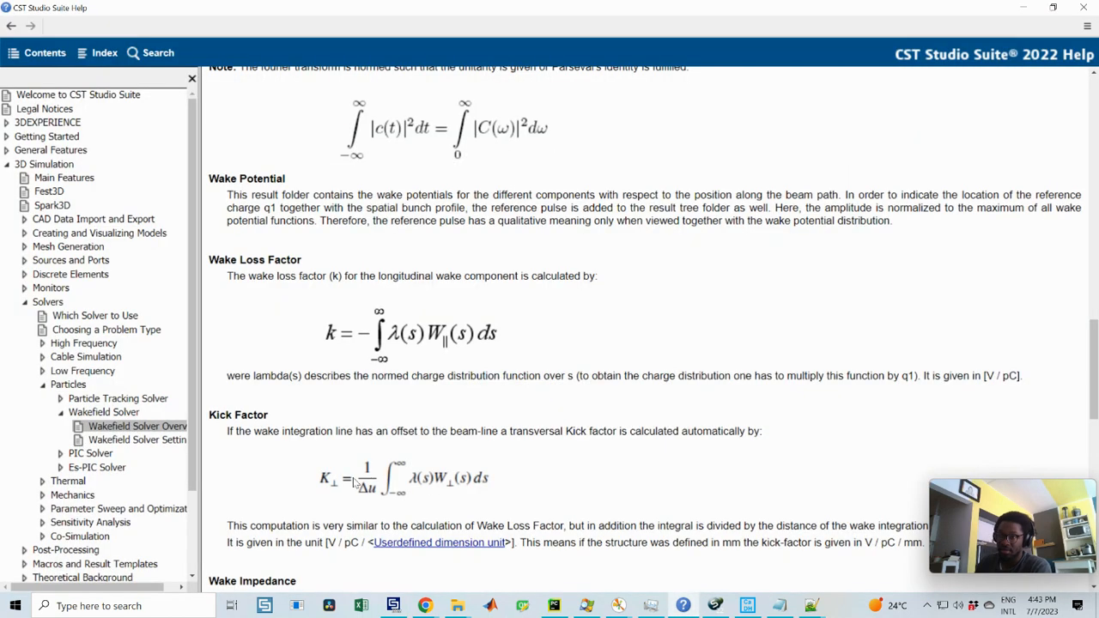
left_click(1023, 9)
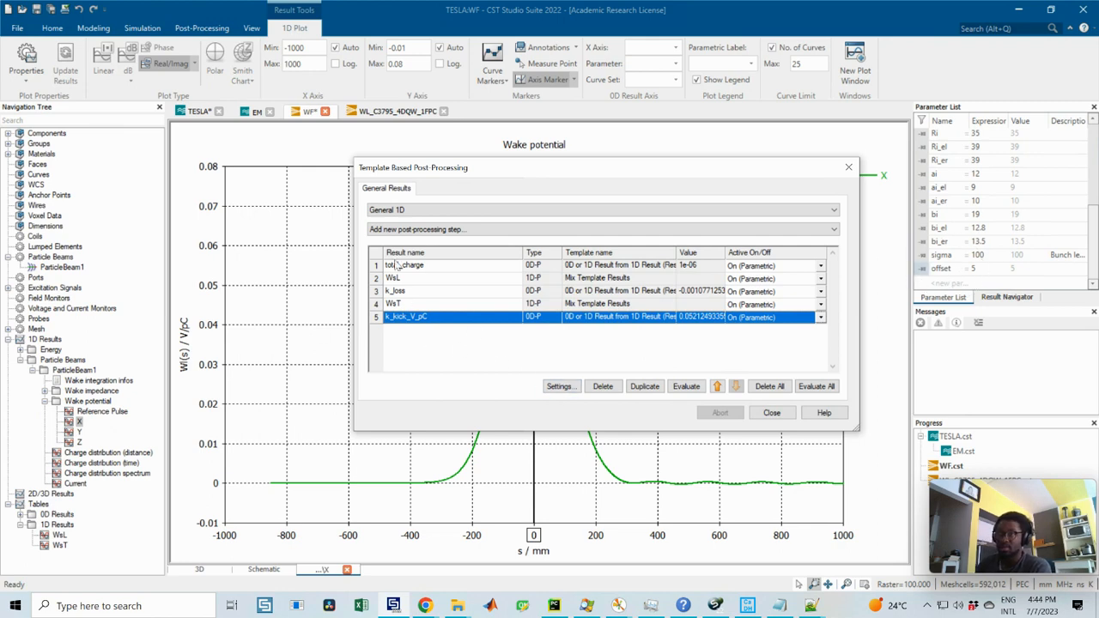
Step: Add a Mix Template Results post-processing step with k_kick_V_pC assigned to variable A
left_click(423, 230)
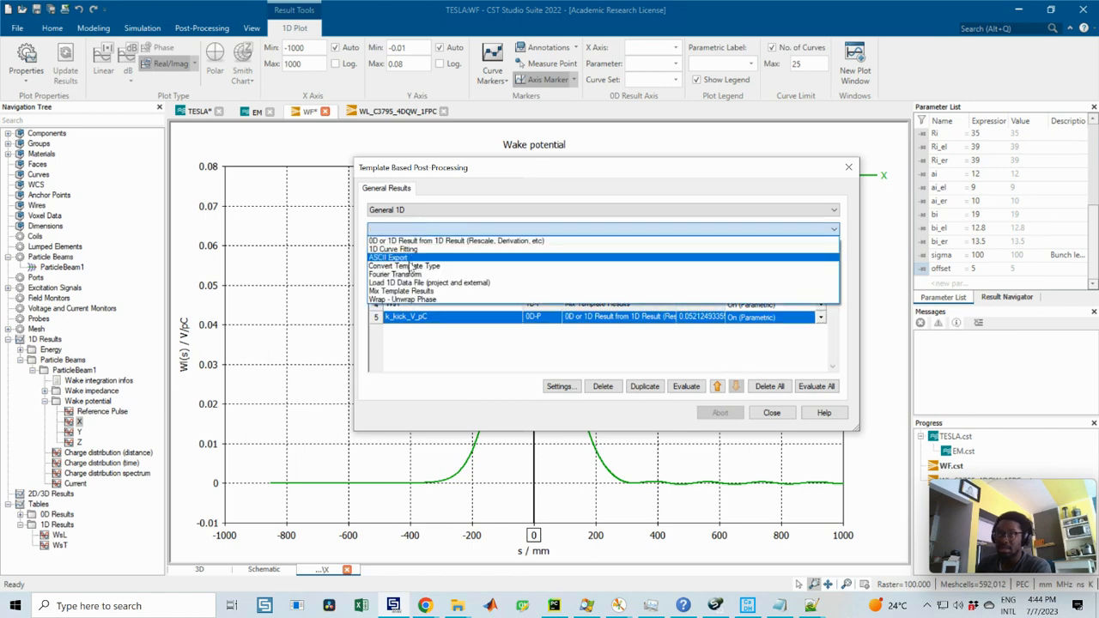
left_click(397, 296)
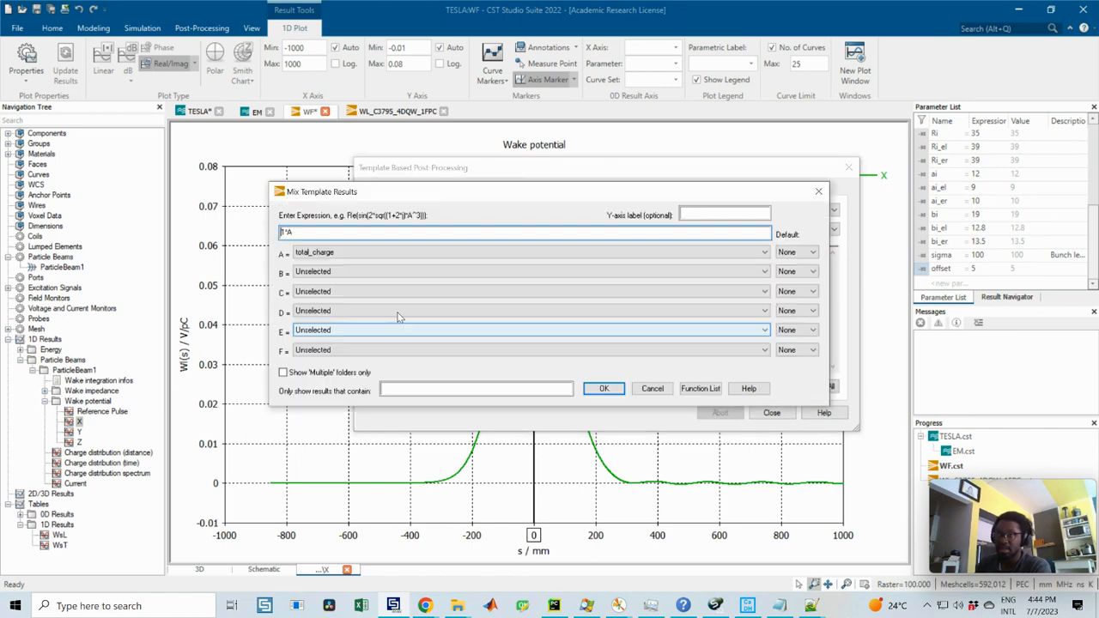
left_click(318, 252)
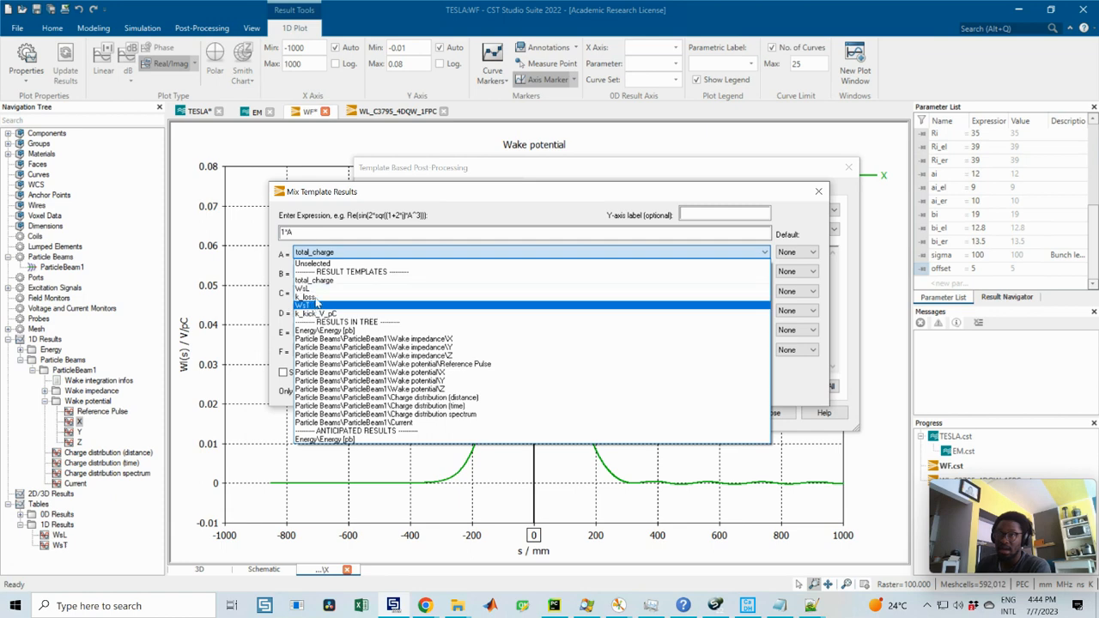
left_click(315, 314)
left_click(337, 272)
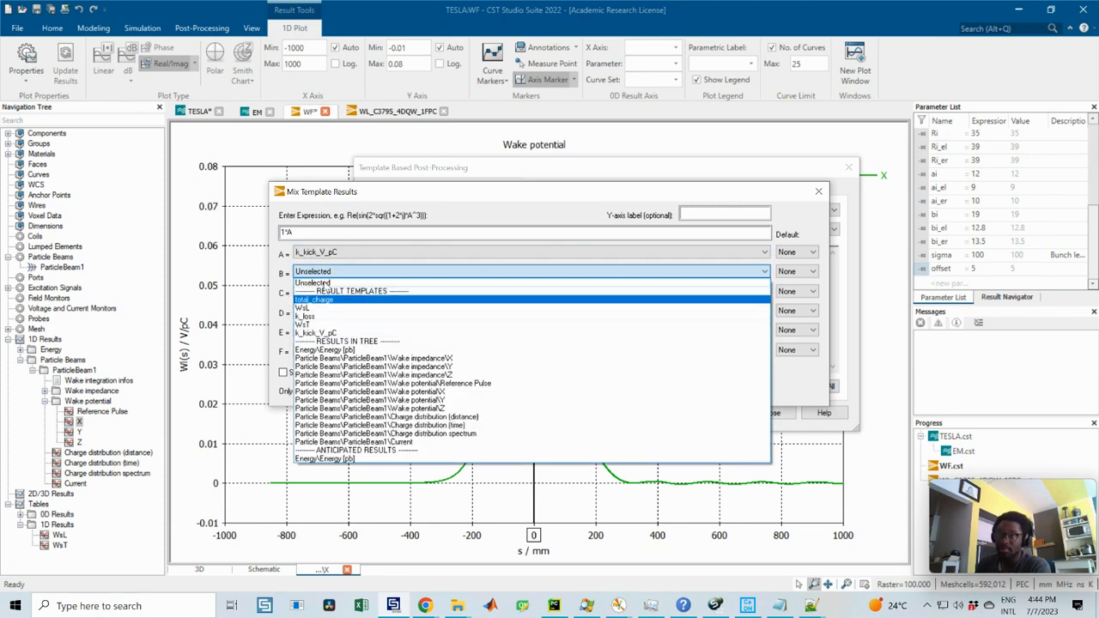
left_click(341, 233)
Step: Set the new mix expression to A/(offset*1e-3), accept the settings and evaluate the result
left_click_drag(318, 231, 265, 239)
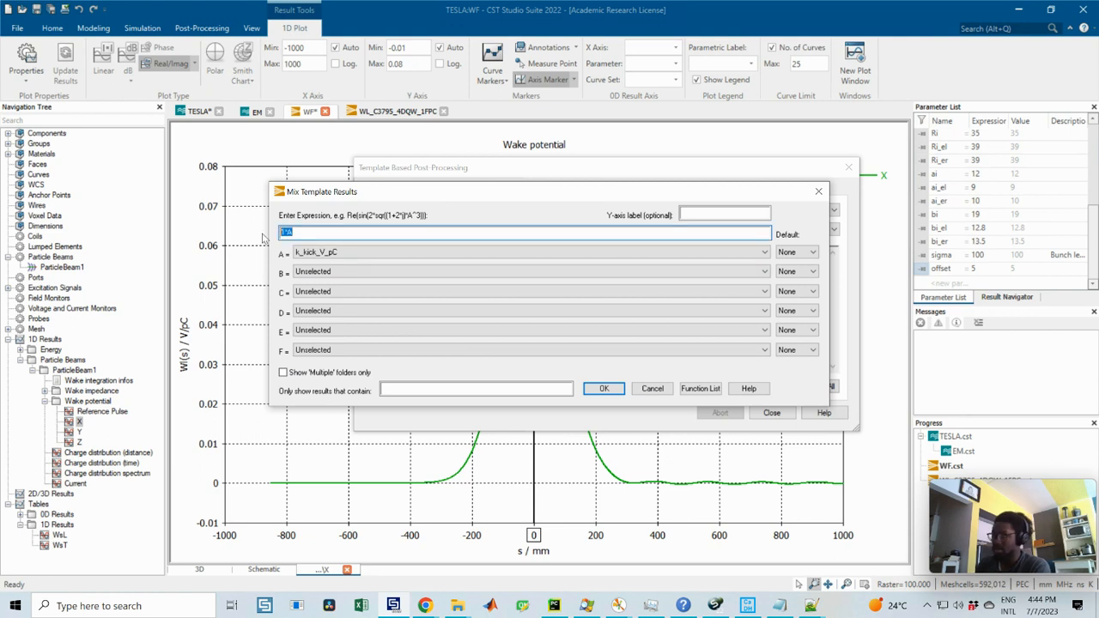
type("A/(offset*1e-3")
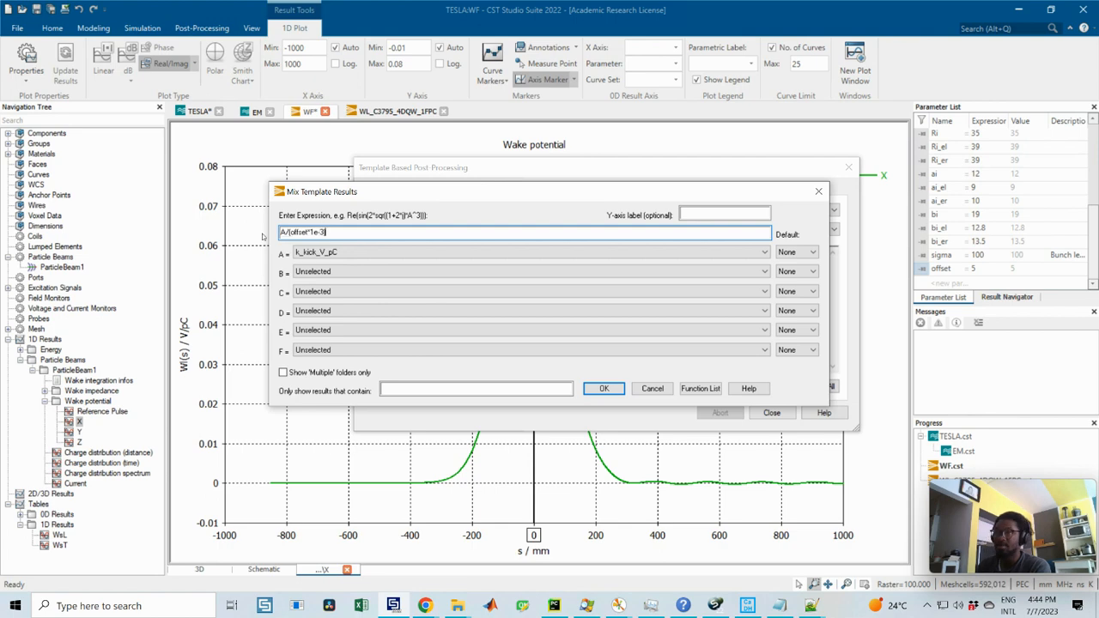
left_click(604, 388)
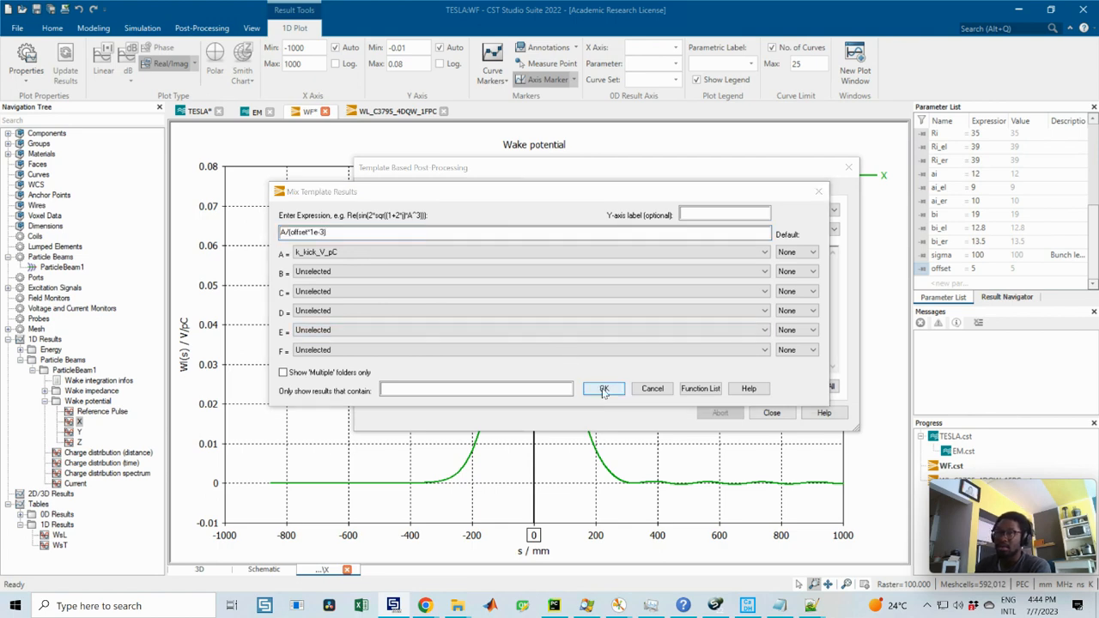
left_click(683, 387)
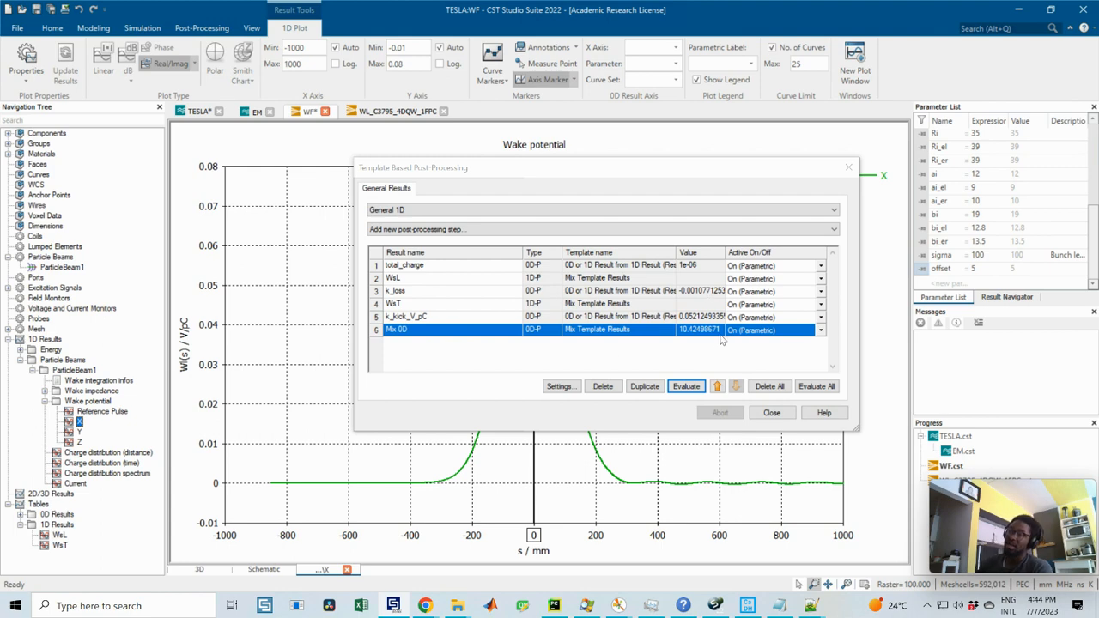
Step: Display the k_loss plot from the 0D results and close the template based post-processing dialog
left_click(21, 514)
left_click(62, 535)
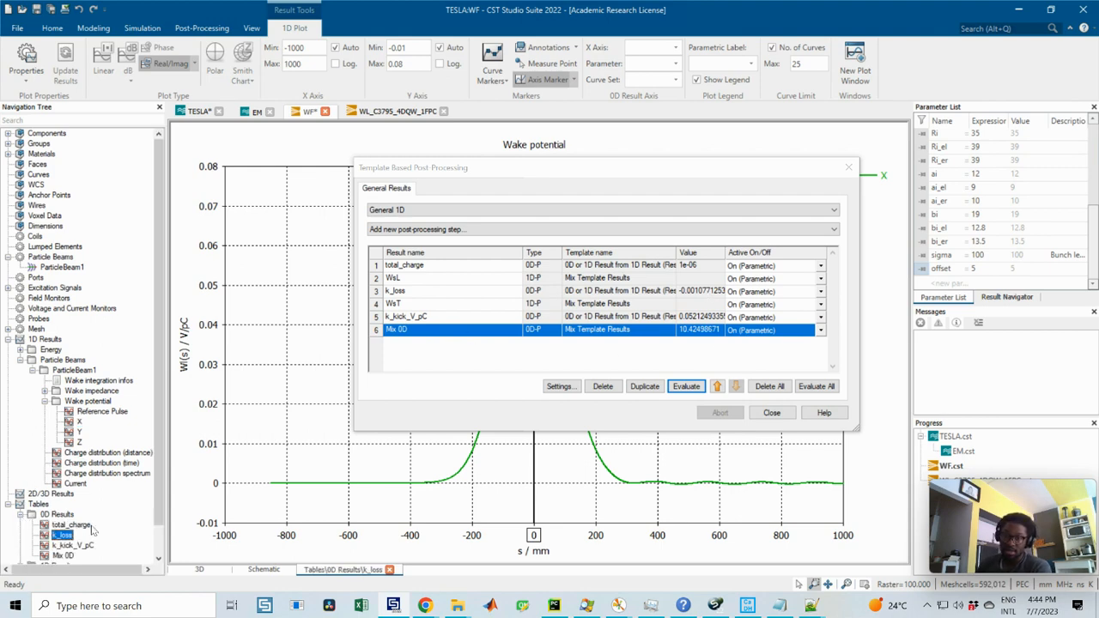
left_click(772, 412)
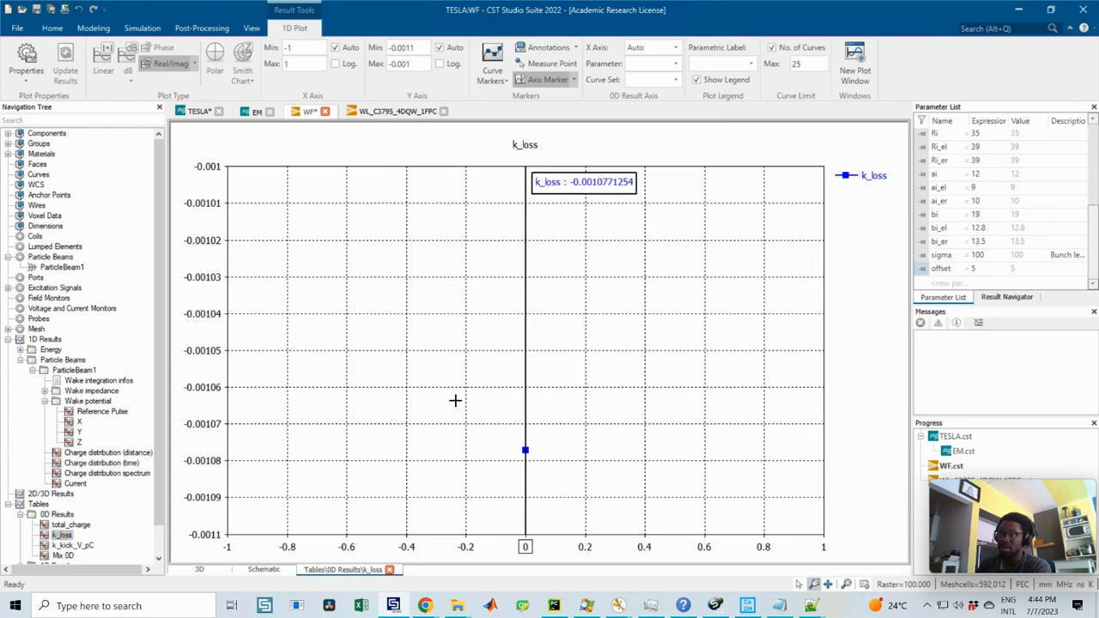
scroll(53, 539, "down", 1)
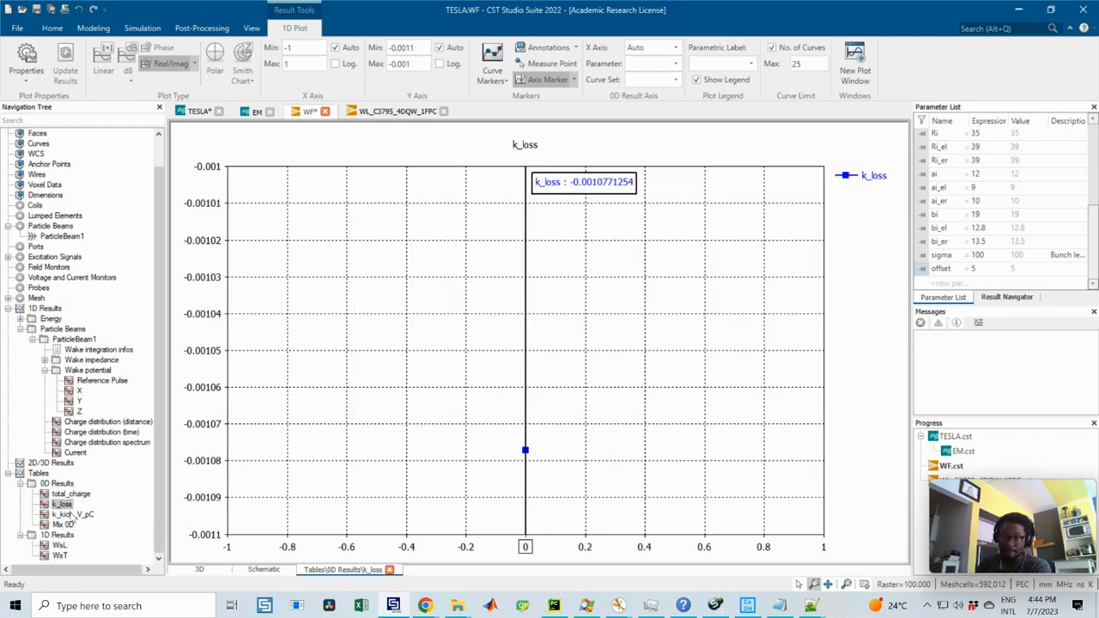
Step: Rename the Mix 0D result as k_kick_V_pC_m and close the template based post-processing dialog
left_click(73, 514)
left_click(63, 525)
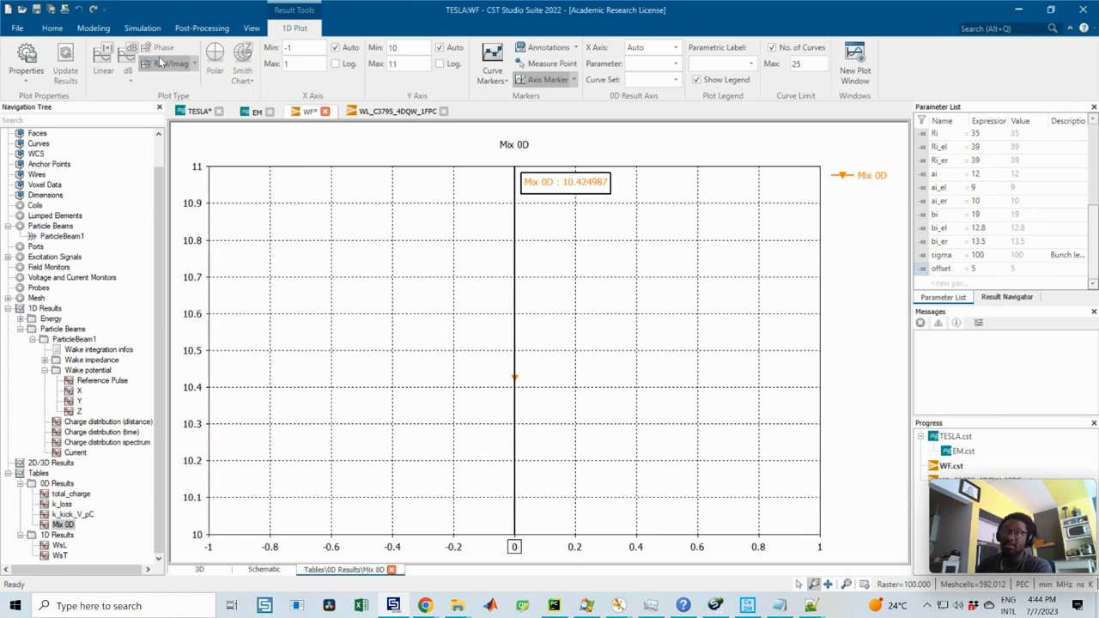
left_click(201, 28)
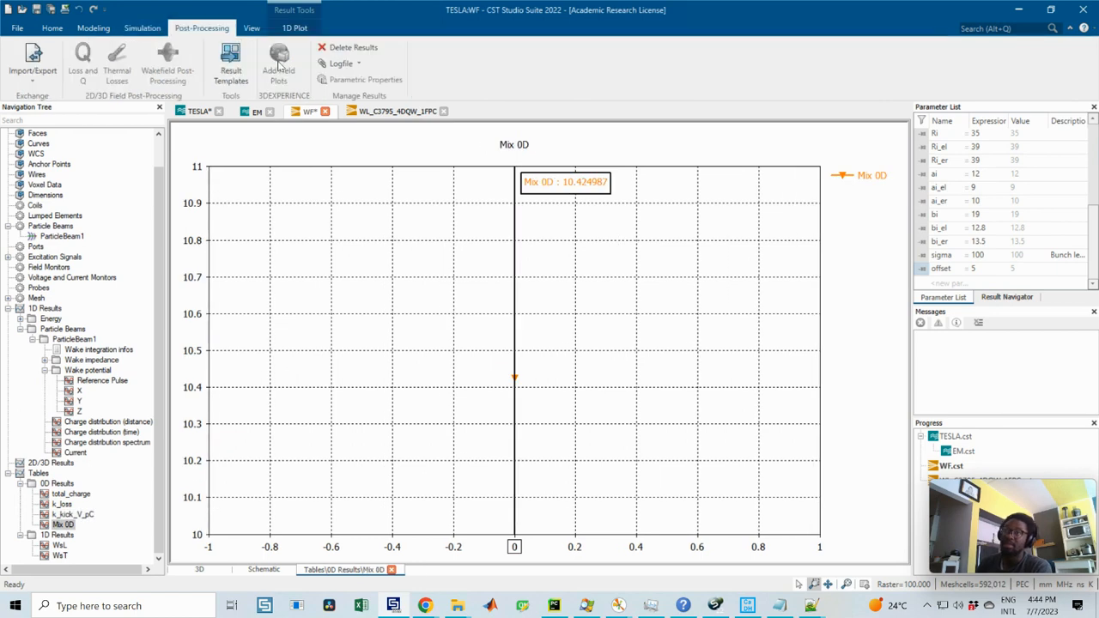
left_click(230, 67)
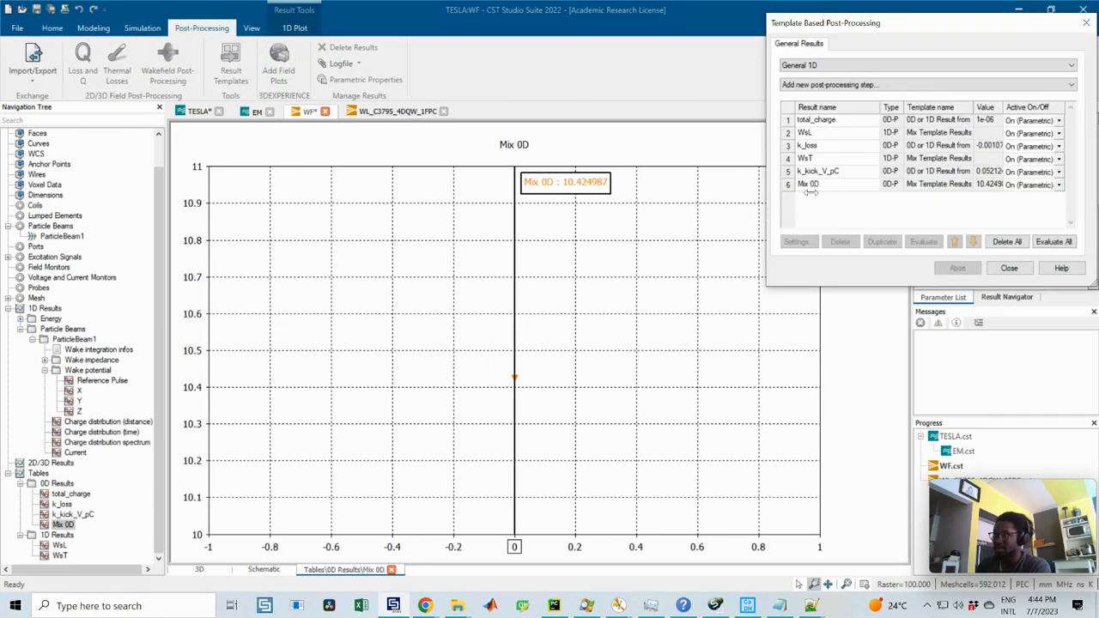
left_click(807, 185)
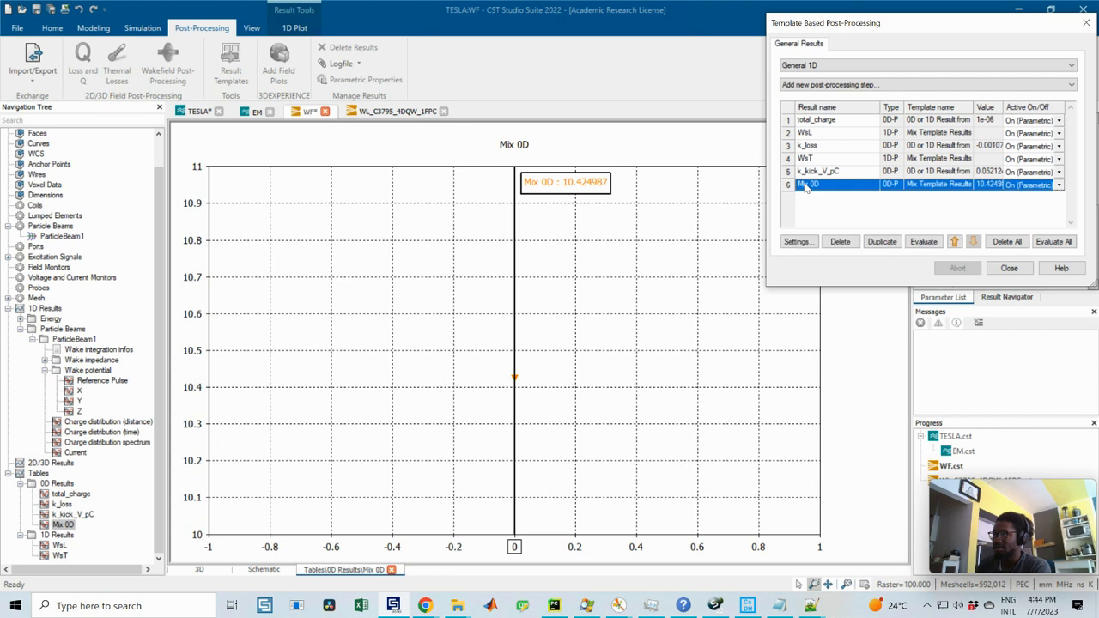
left_click(855, 189)
type("k_kick_V_p")
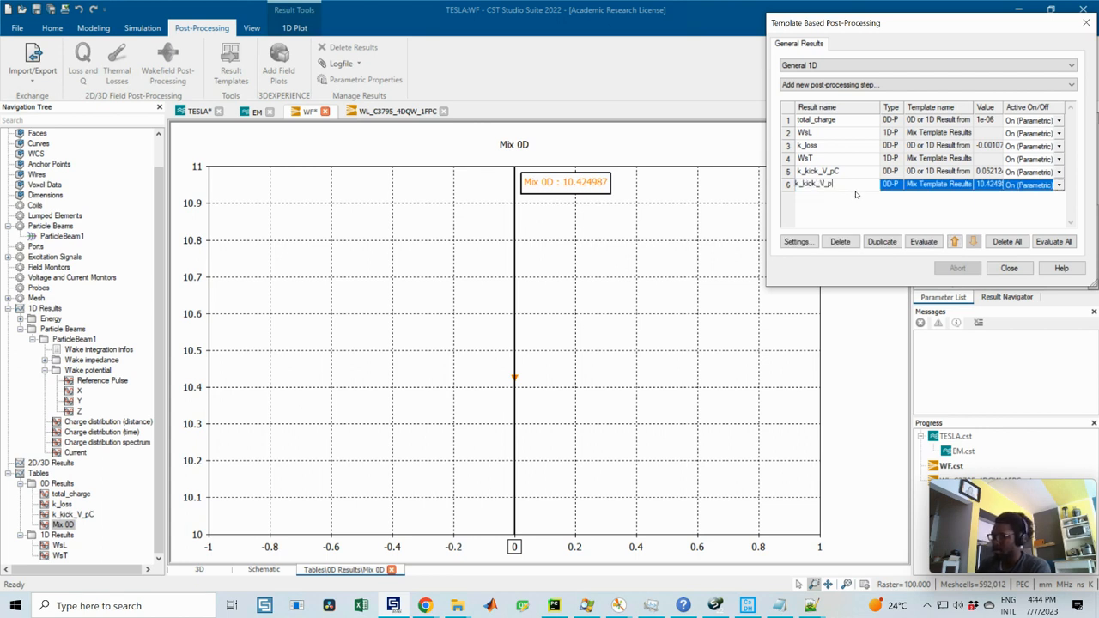
type("C_m")
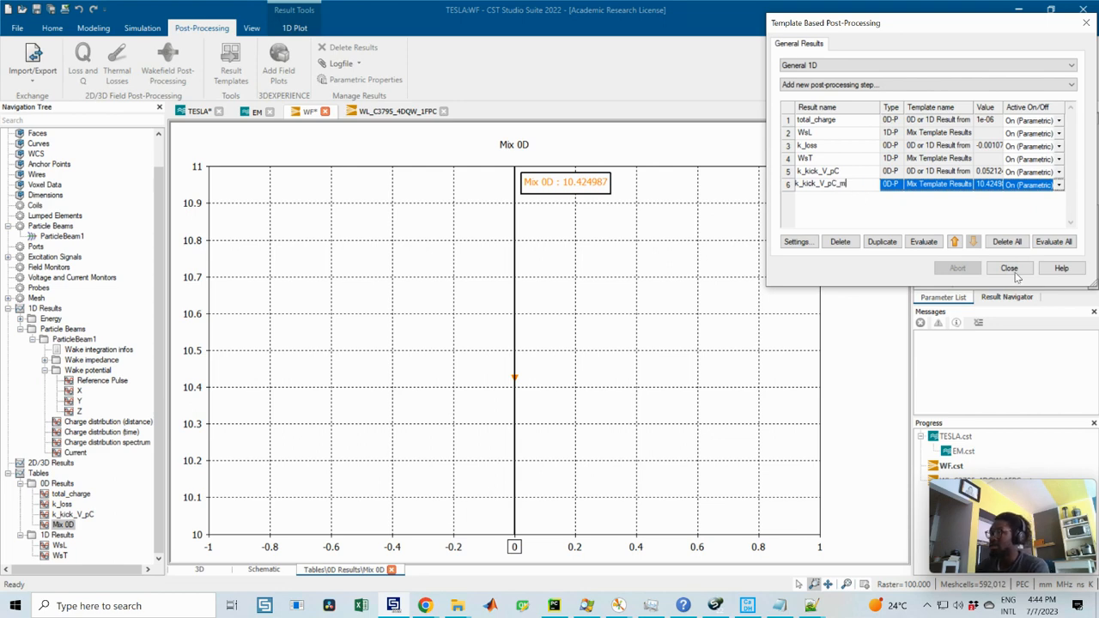
left_click(908, 242)
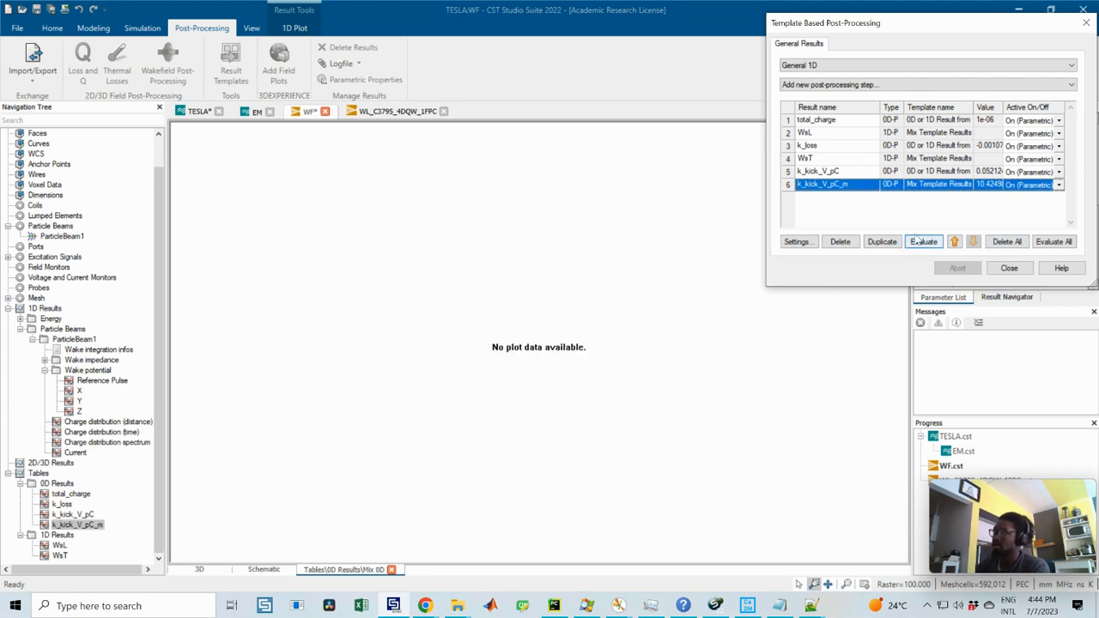
left_click(1009, 268)
Step: Display the k_kick_V_pC_m and k_loss plots, and compare k_loss with the loss factor in the ABCI Cavity_MROT_0 wake potential window
left_click(75, 514)
left_click(77, 524)
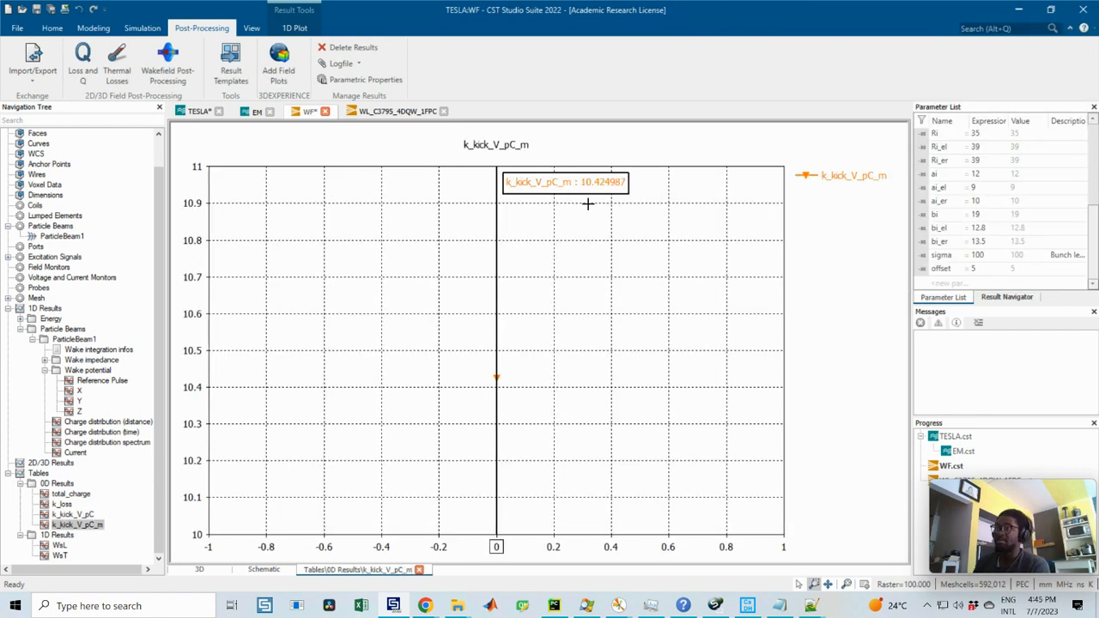
left_click(62, 505)
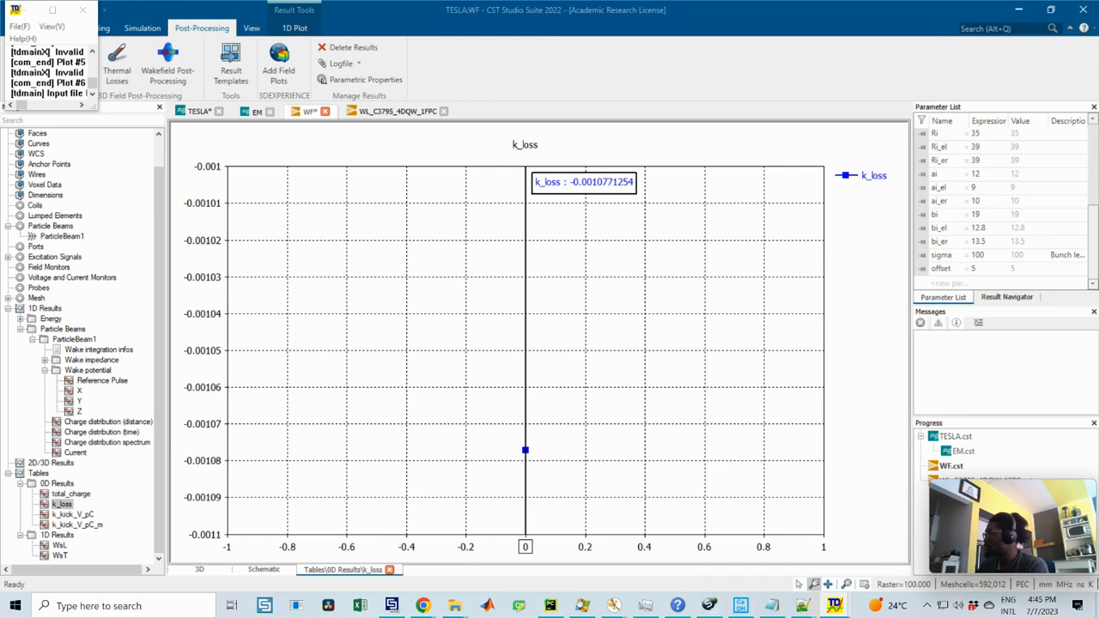
left_click_drag(1098, 68, 541, 133)
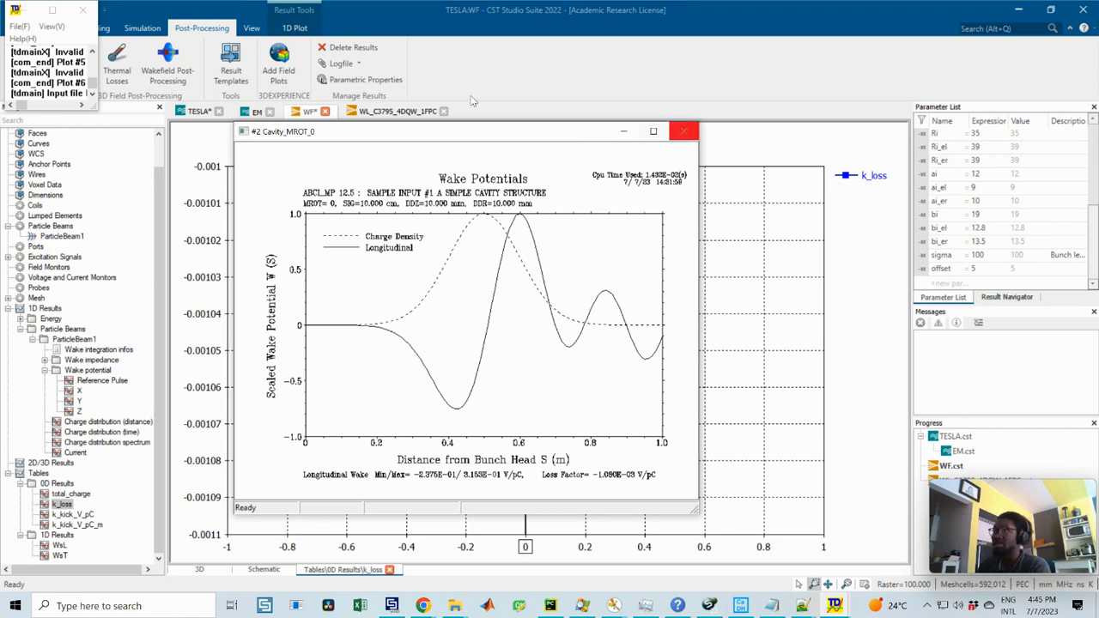
left_click(77, 8)
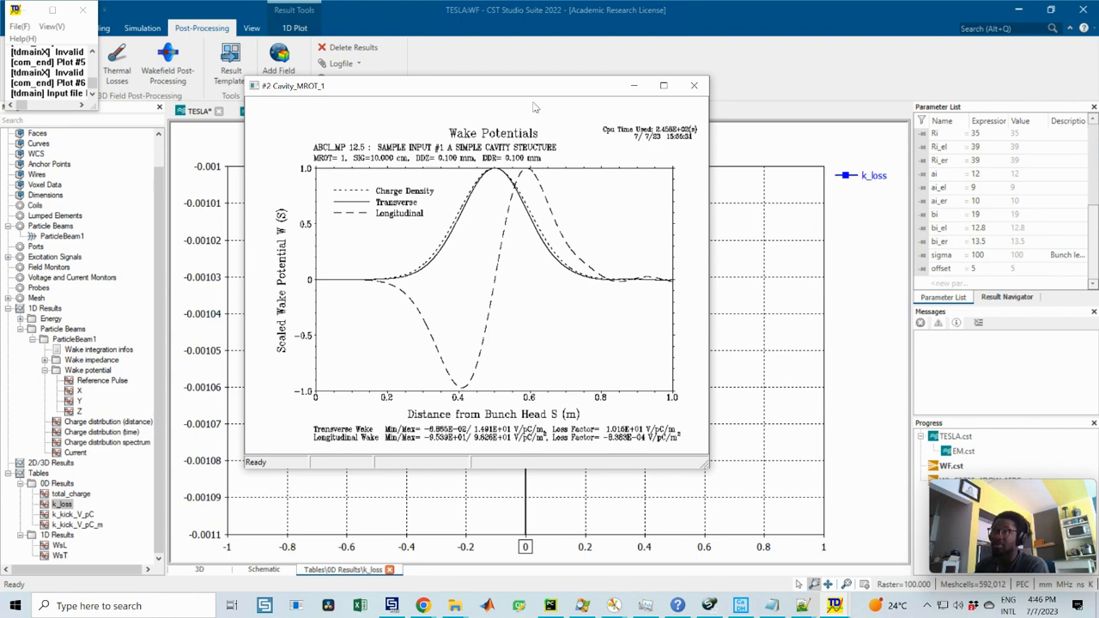
Step: Display the k_kick_V_pC_m plot and compare it with the transverse loss factor in the ABCI Cavity_MROT_1 wake potential window
left_click_drag(539, 94, 1094, 196)
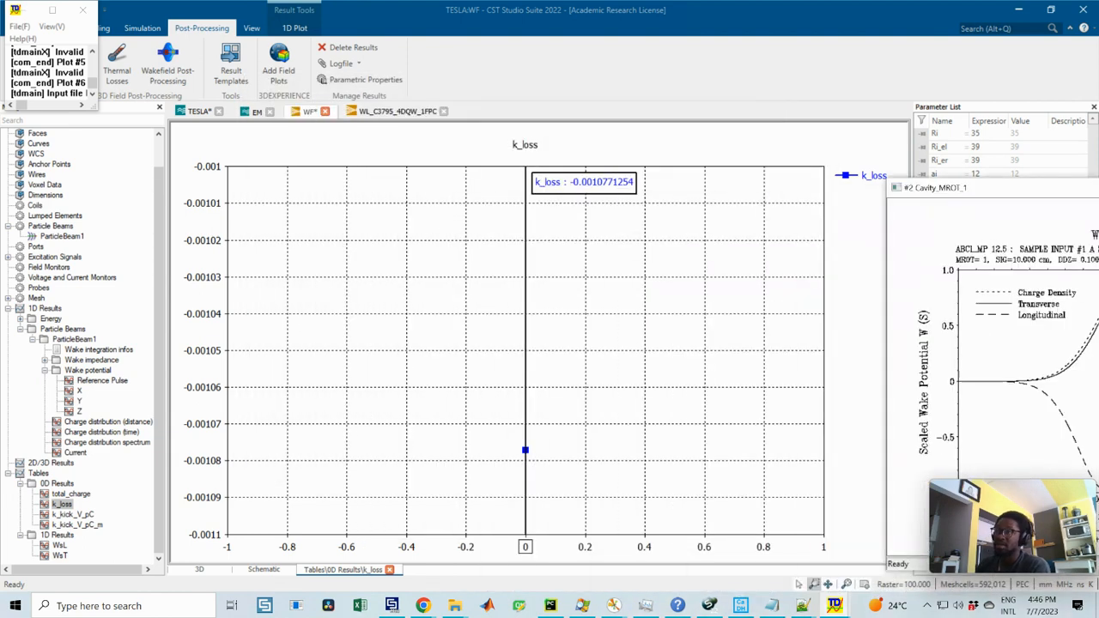
left_click(72, 525)
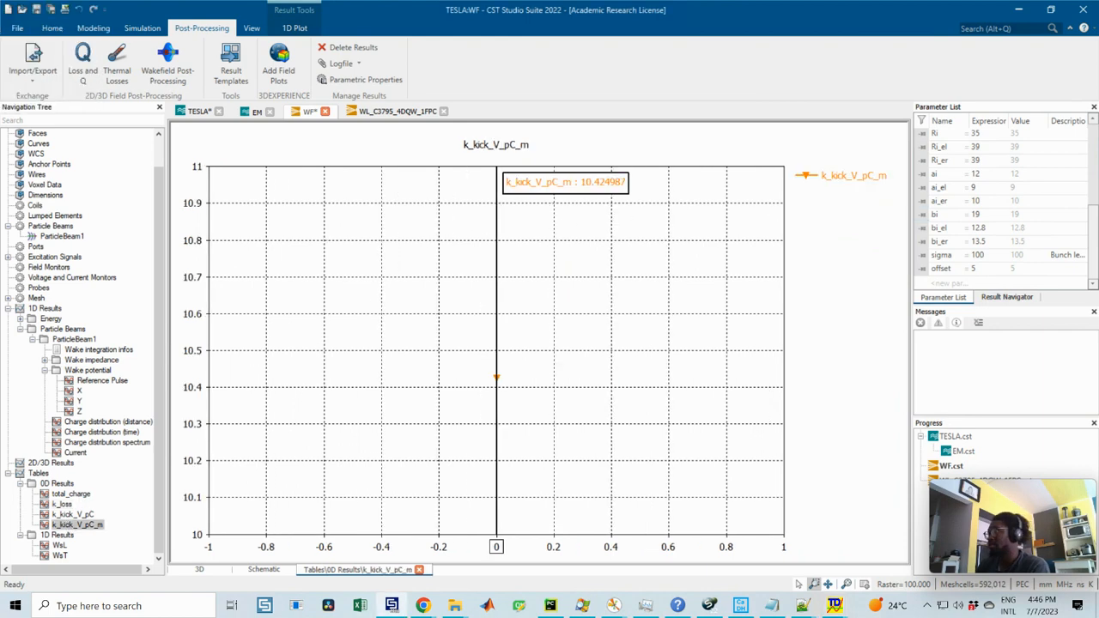
left_click_drag(1098, 155, 492, 112)
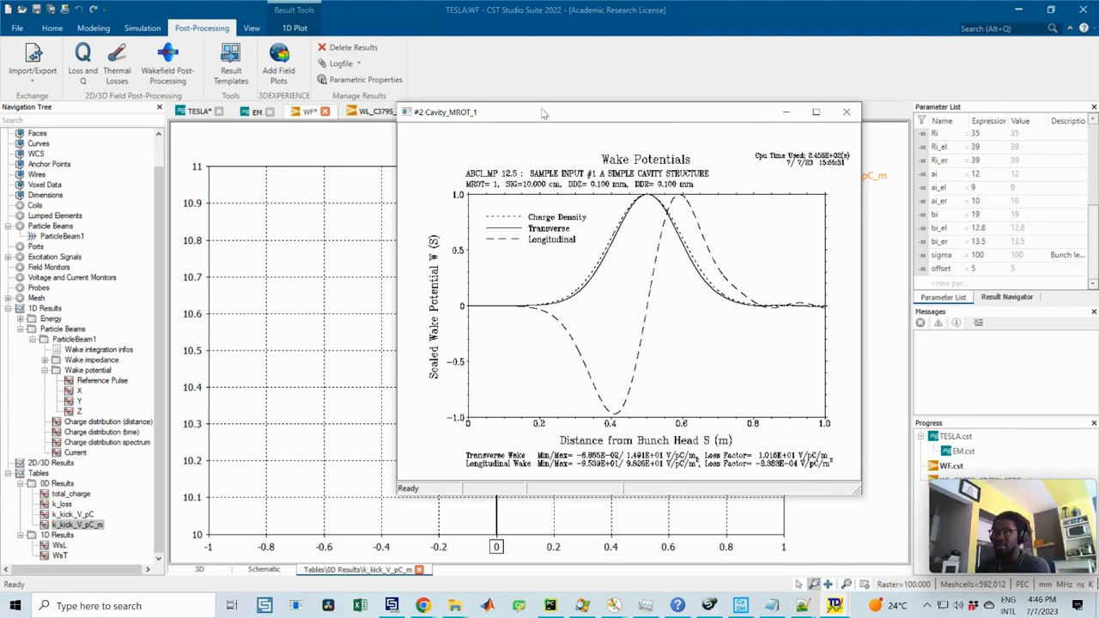
left_click_drag(492, 119, 456, 127)
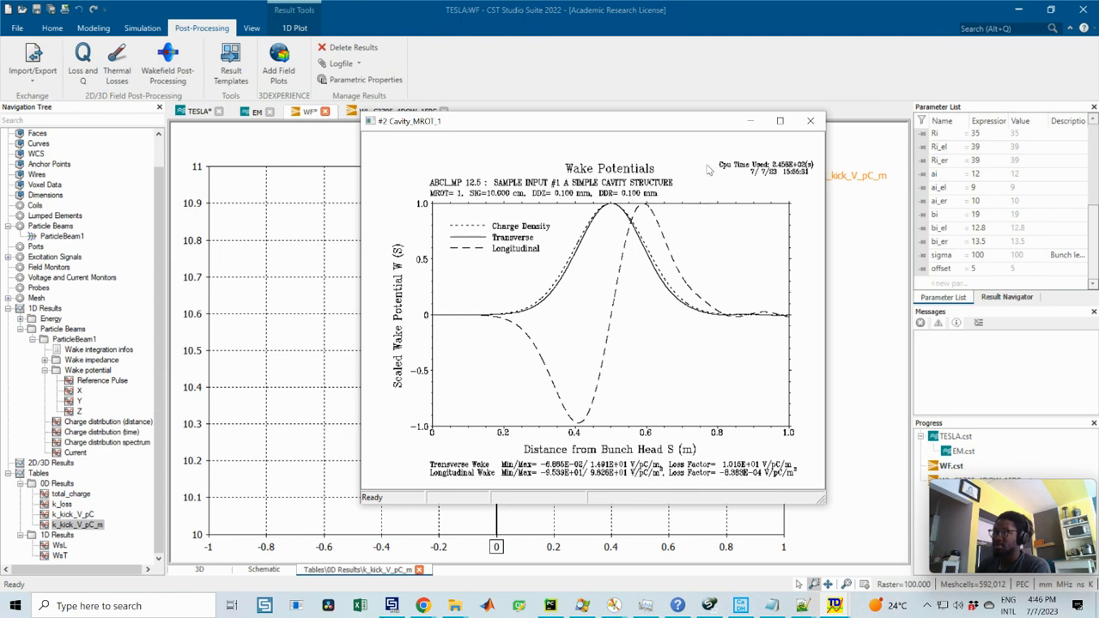
left_click_drag(677, 123, 1098, 360)
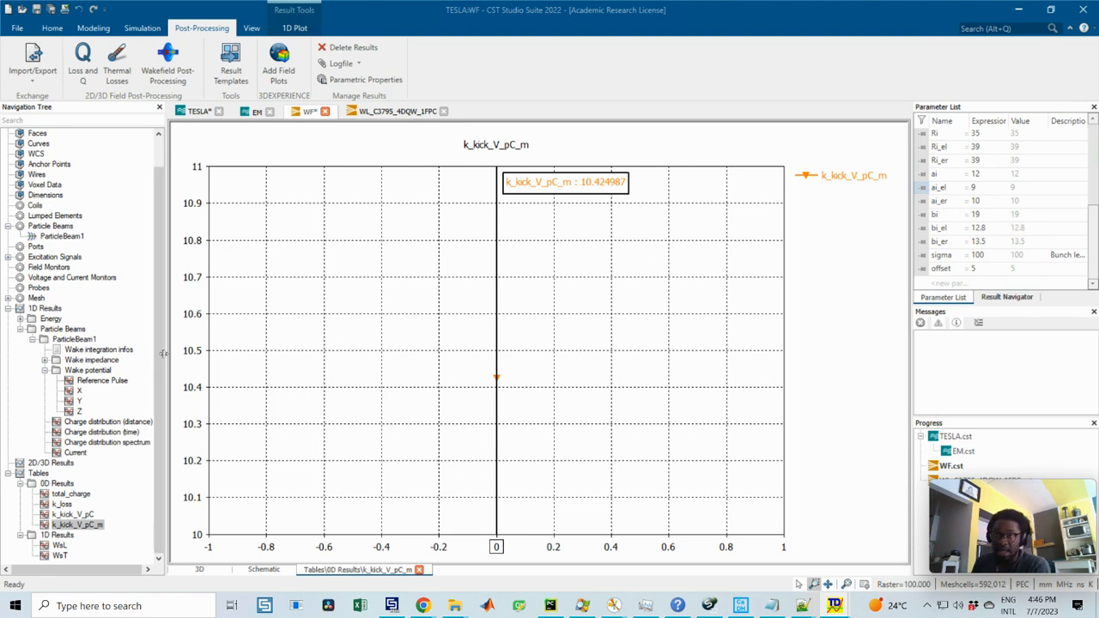
Step: Check the simulated wakelength expression in the wakefield solver parameters and close the dialog without starting the solver
scroll(158, 341, "up", 1)
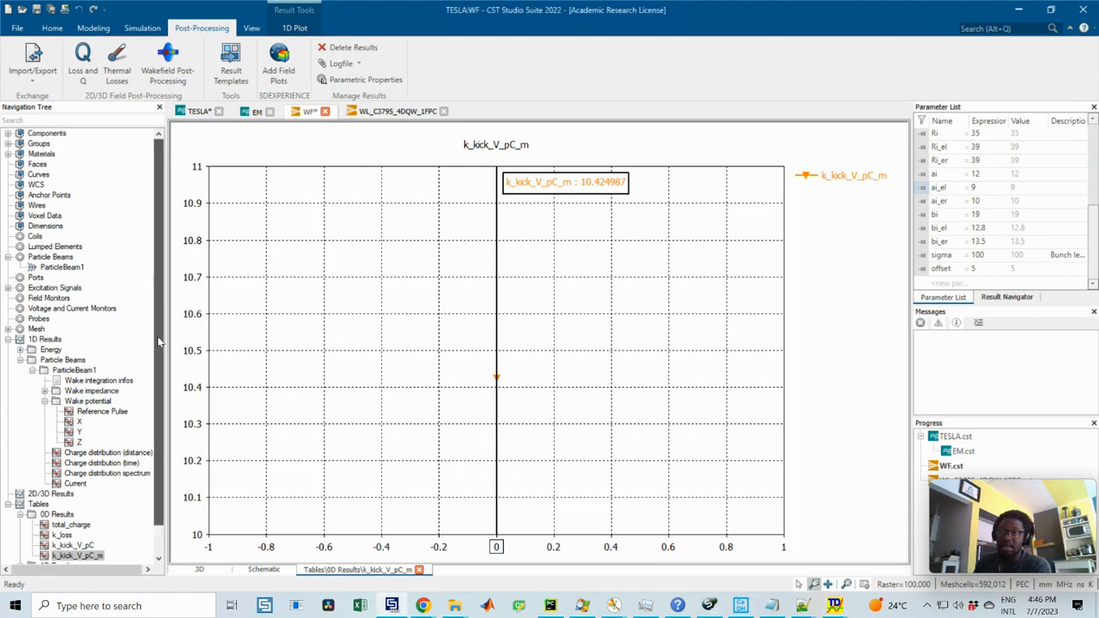
scroll(158, 341, "down", 1)
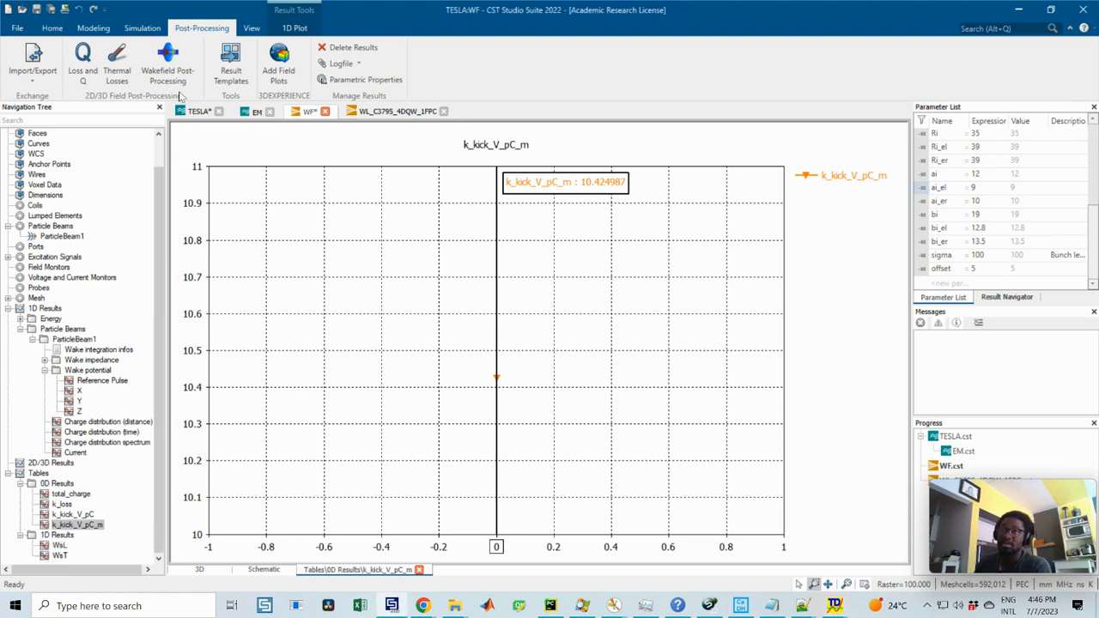
left_click(144, 29)
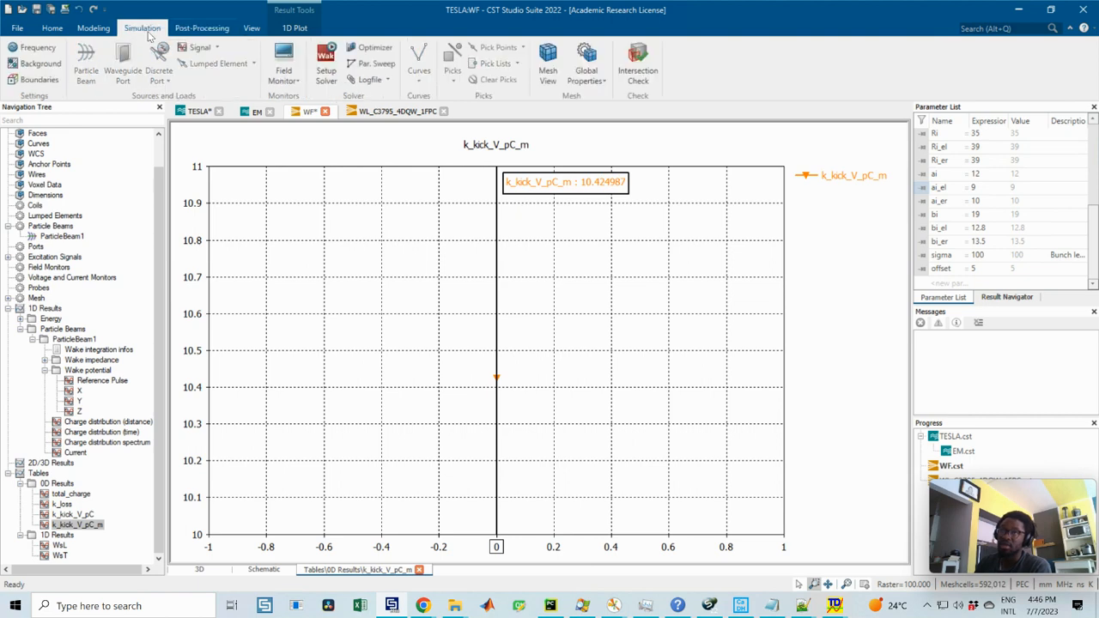
left_click(326, 69)
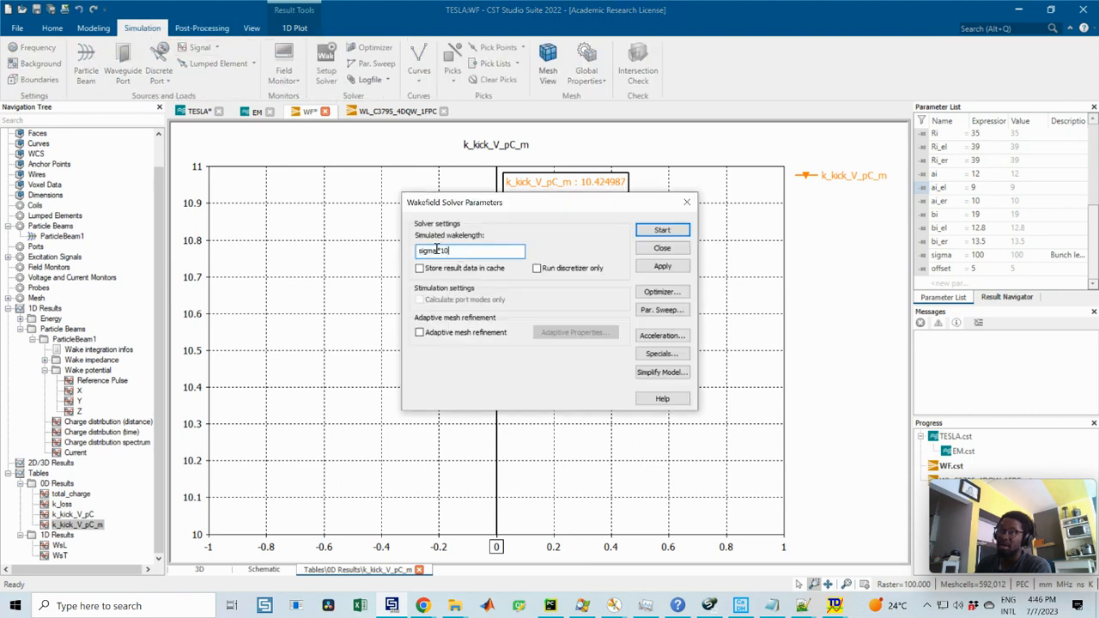
left_click(439, 250)
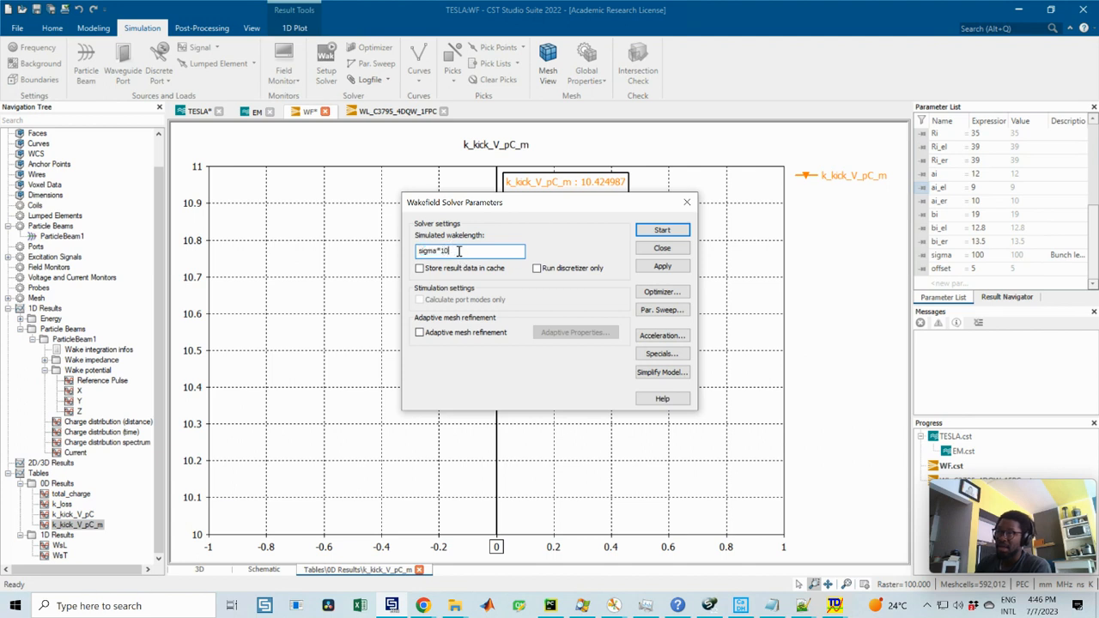
left_click_drag(458, 251, 386, 244)
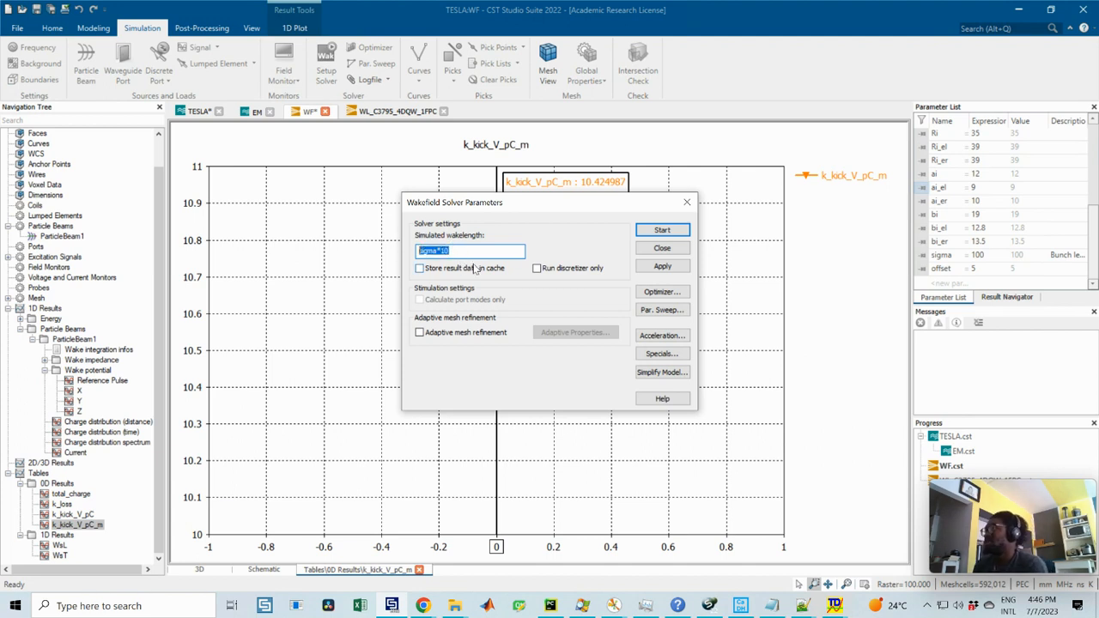
left_click(456, 250)
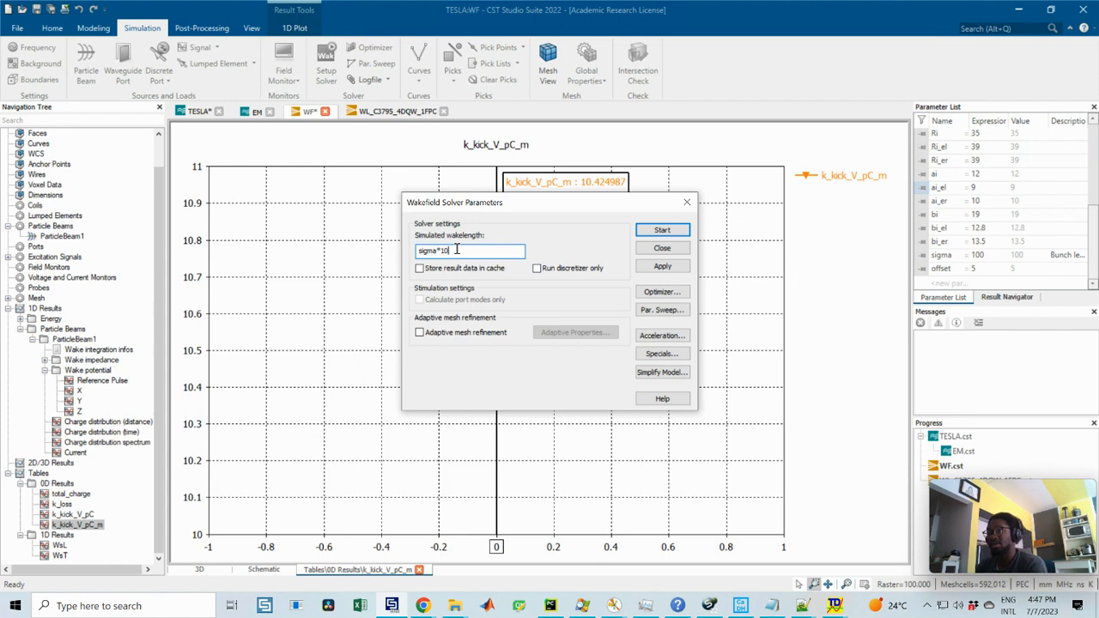
left_click_drag(448, 249, 415, 244)
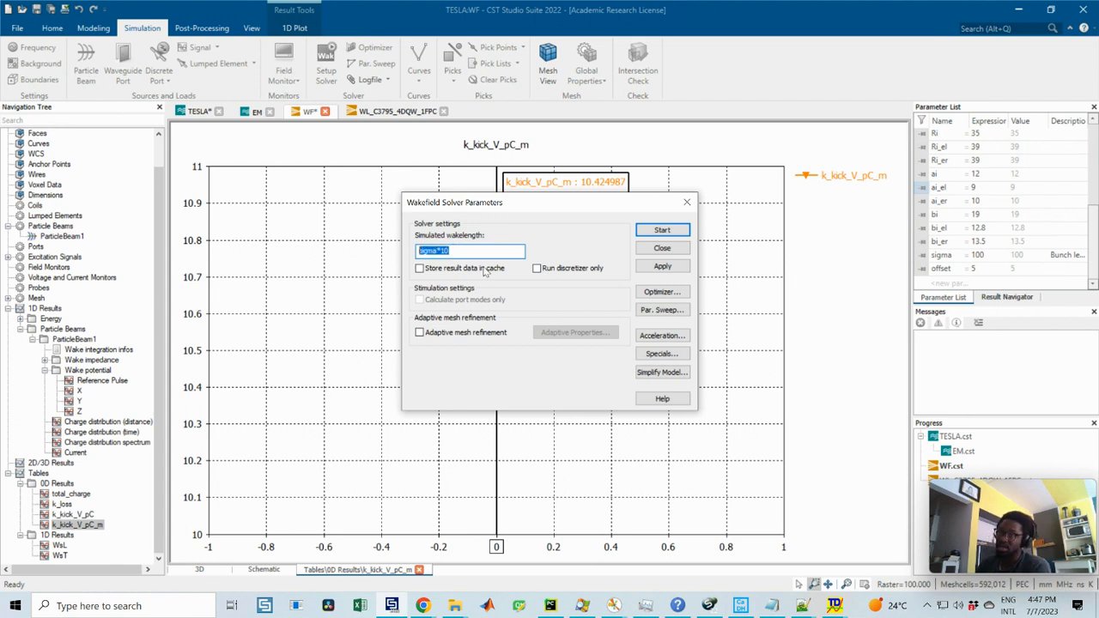
left_click(458, 247)
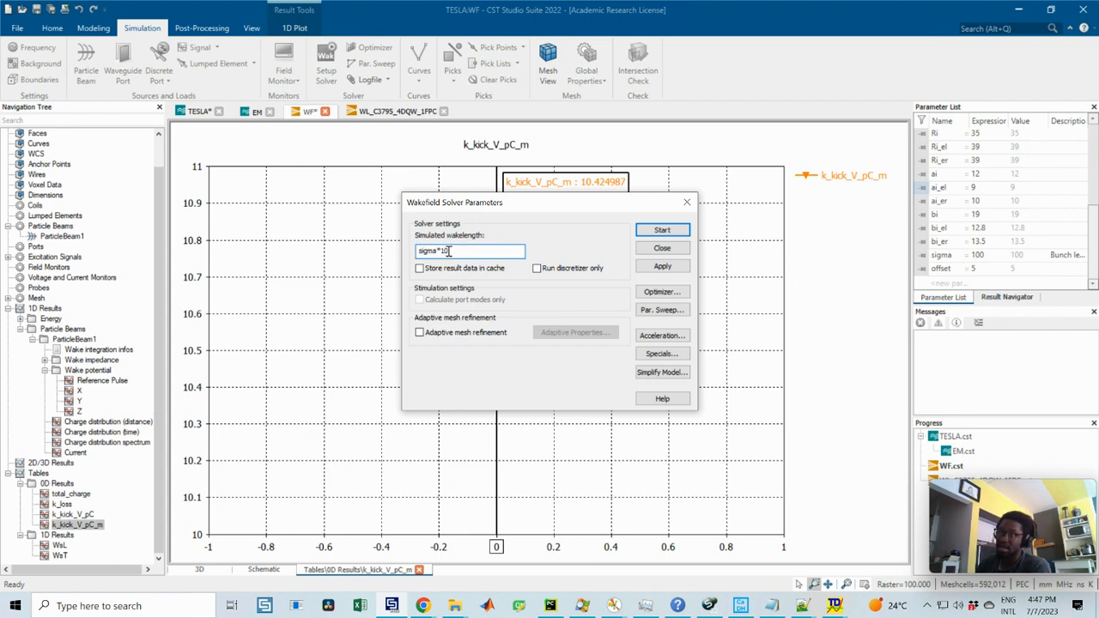
left_click(687, 202)
Step: Review the charge distribution (distance), WsL, WsT, k_kick_V_pC and k_kick_V_pC_m plots one after another
left_click(92, 421)
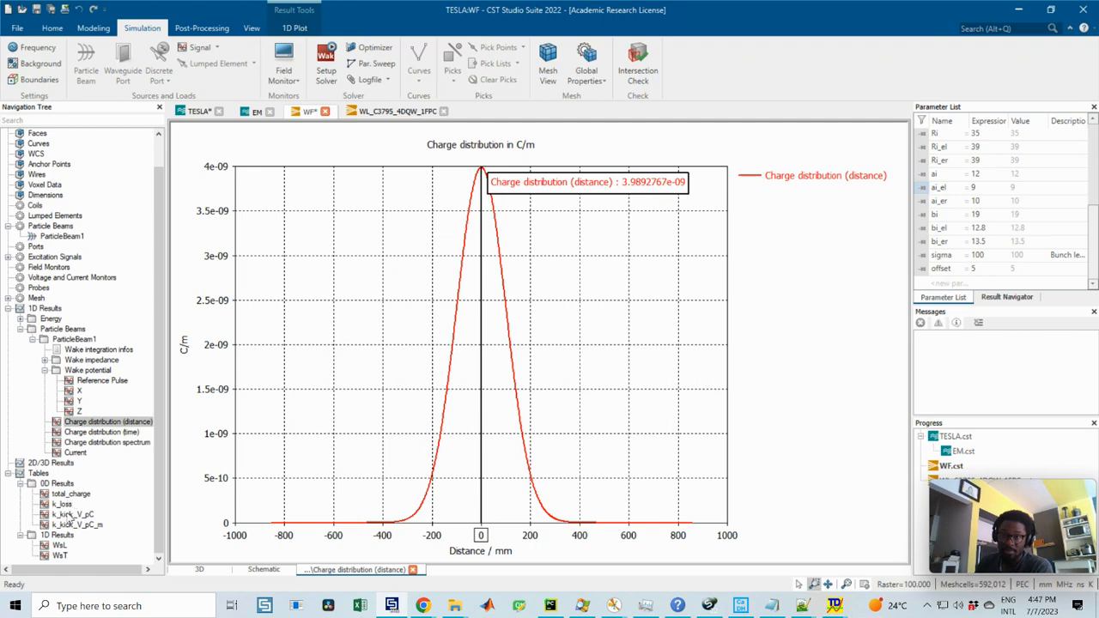
left_click(60, 546)
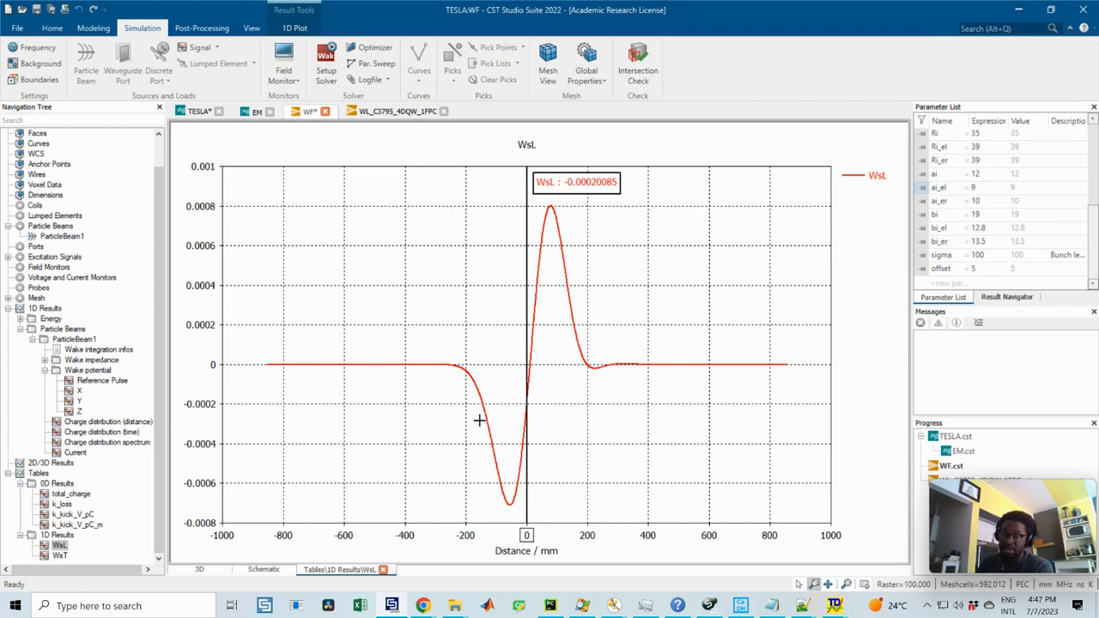
left_click(59, 555)
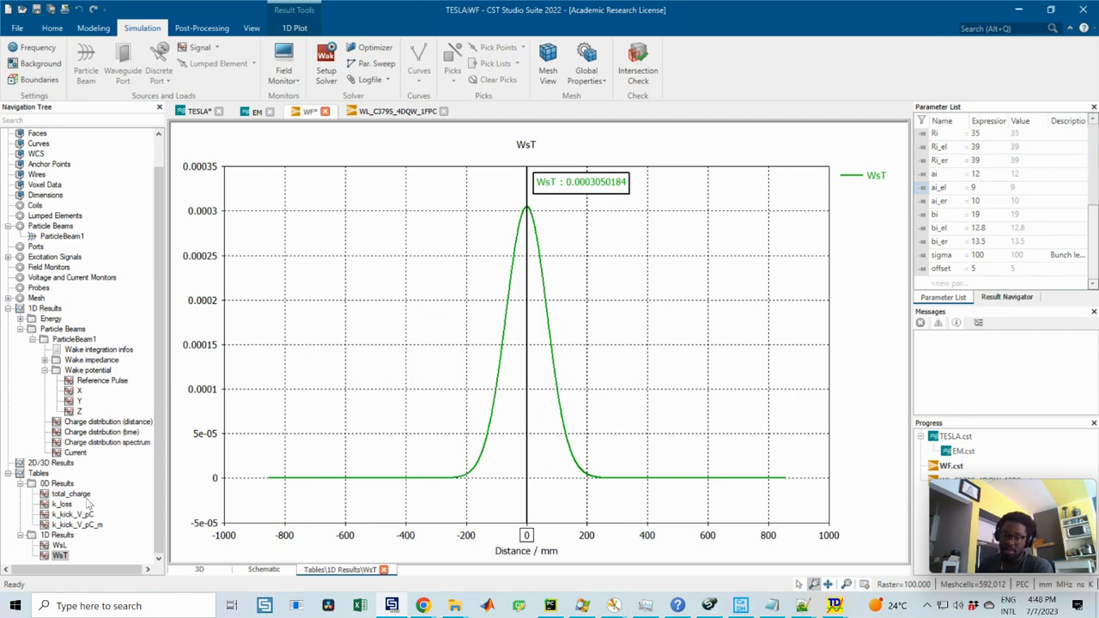
left_click(78, 515)
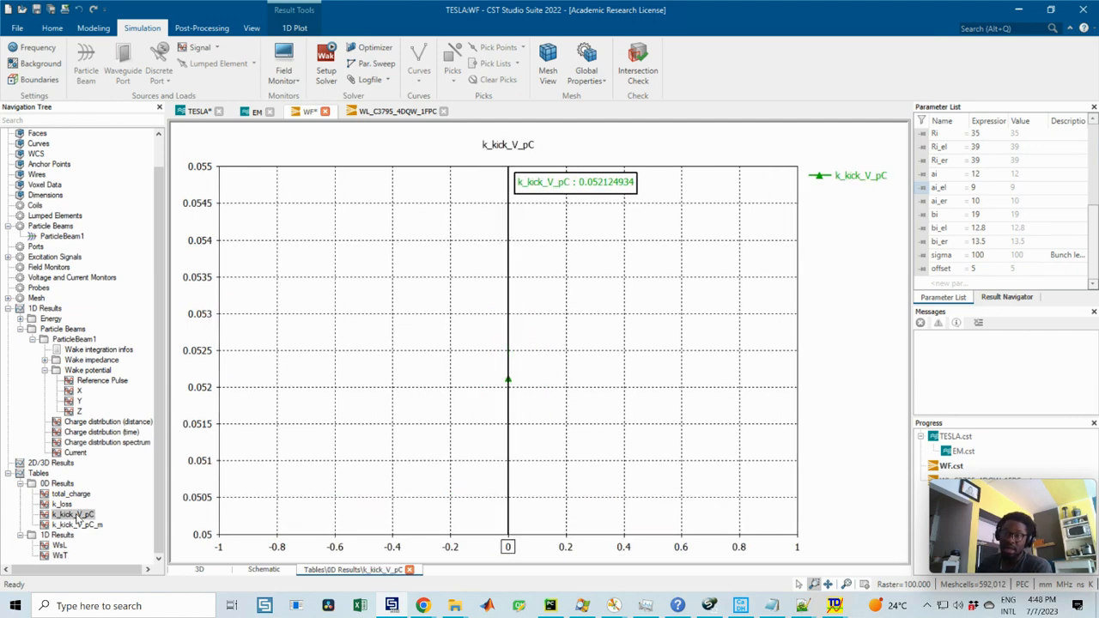
left_click(83, 526)
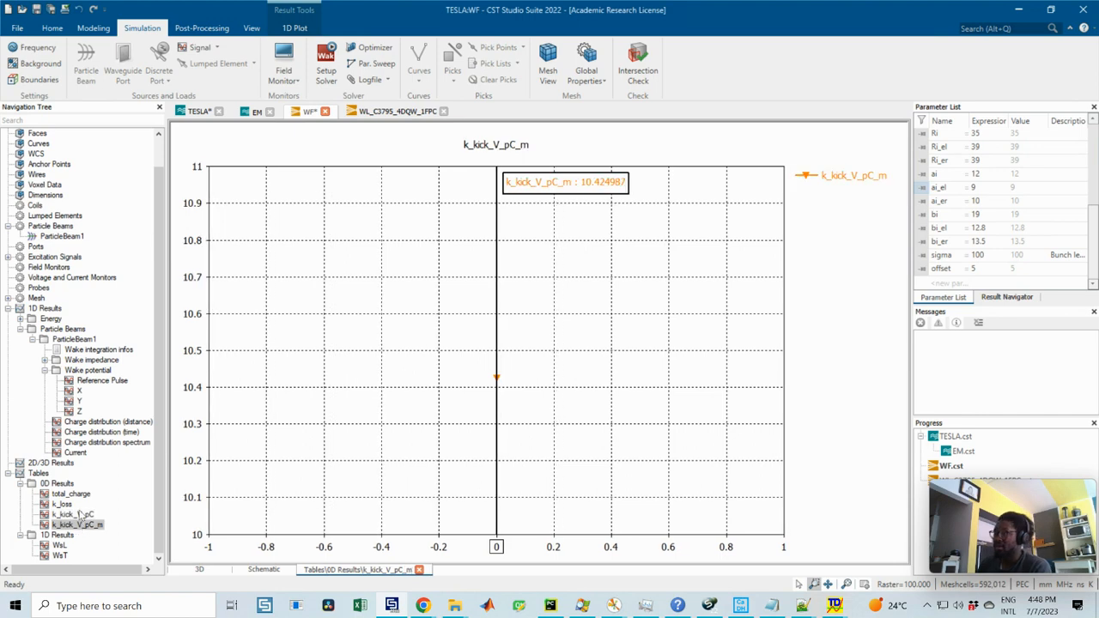
Step: Collapse the ParticleBeam1 results in the navigation tree and display the k_kick_V_pC_m plot from the 0D results
left_click(19, 330)
left_click(20, 360)
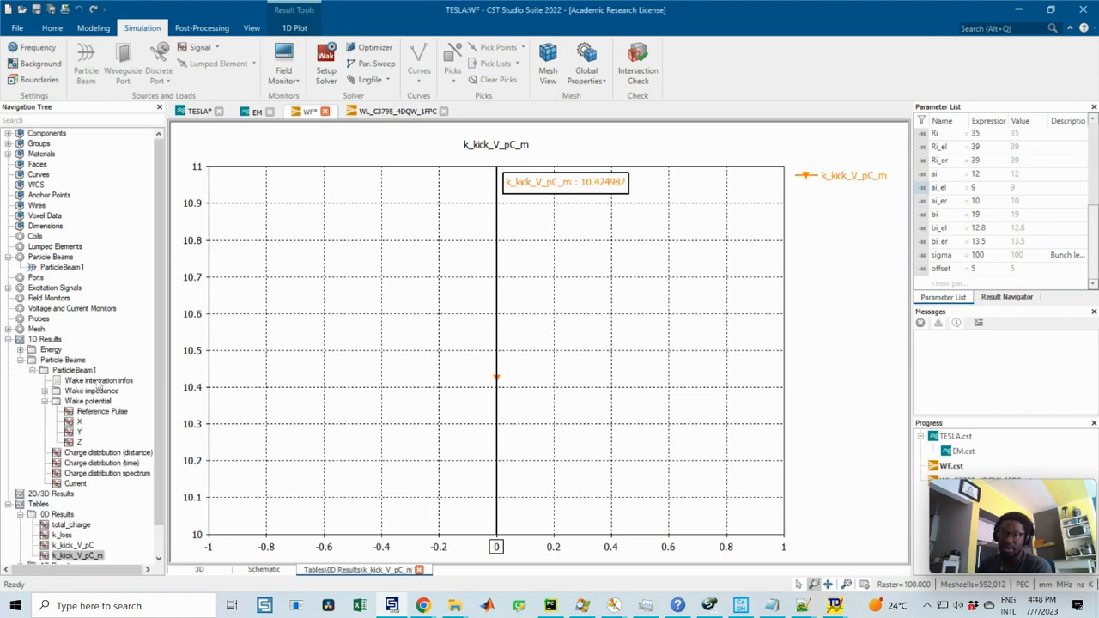
left_click(96, 382)
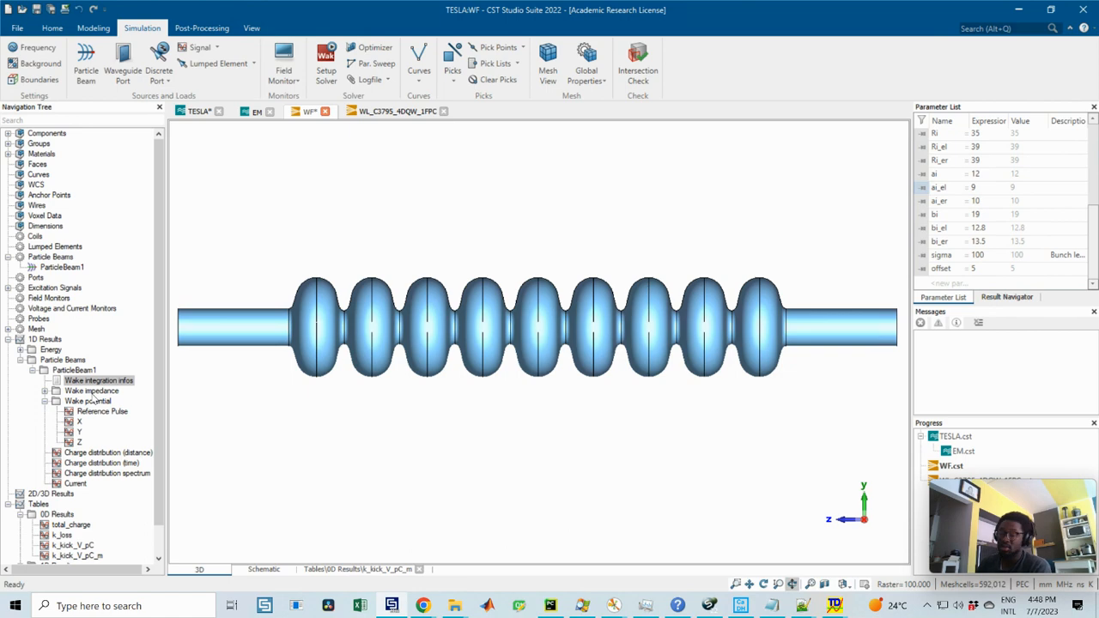
left_click(36, 373)
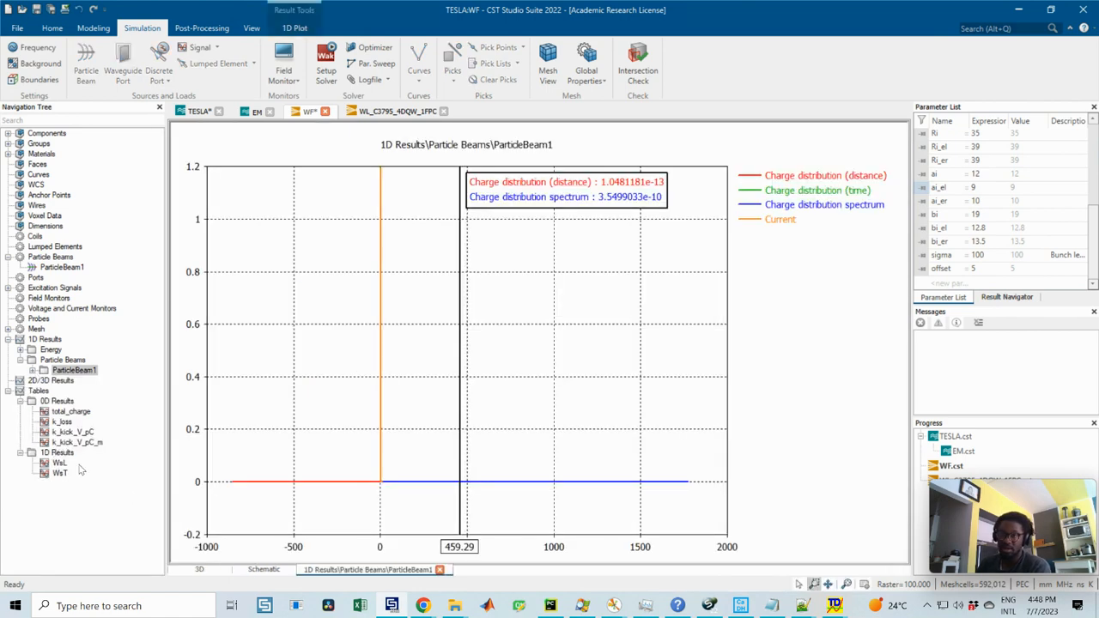
left_click(58, 463)
left_click(79, 443)
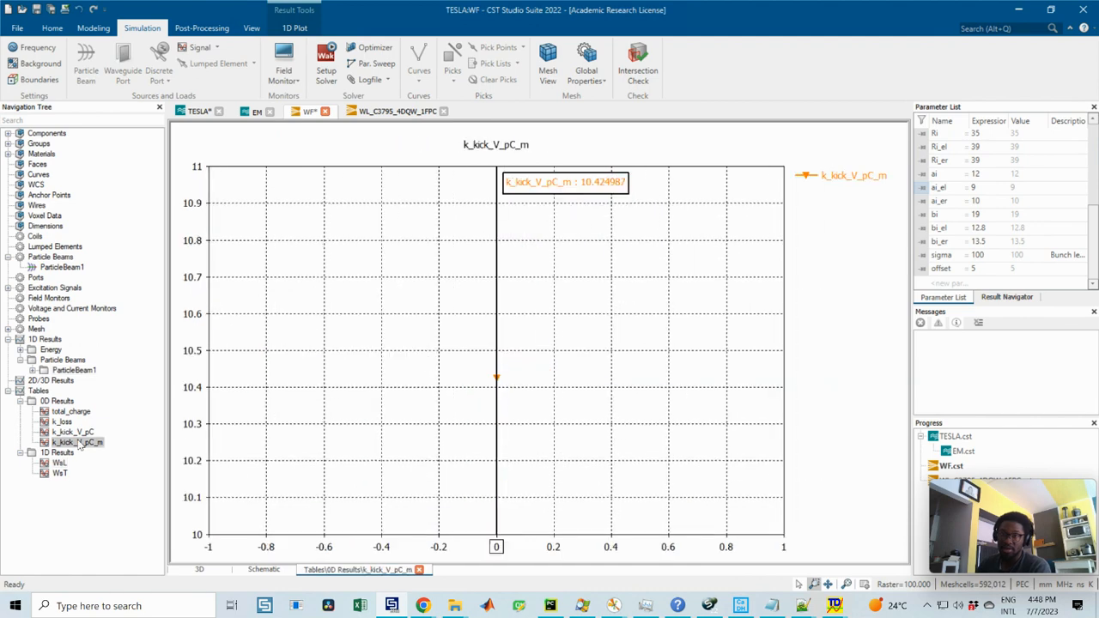